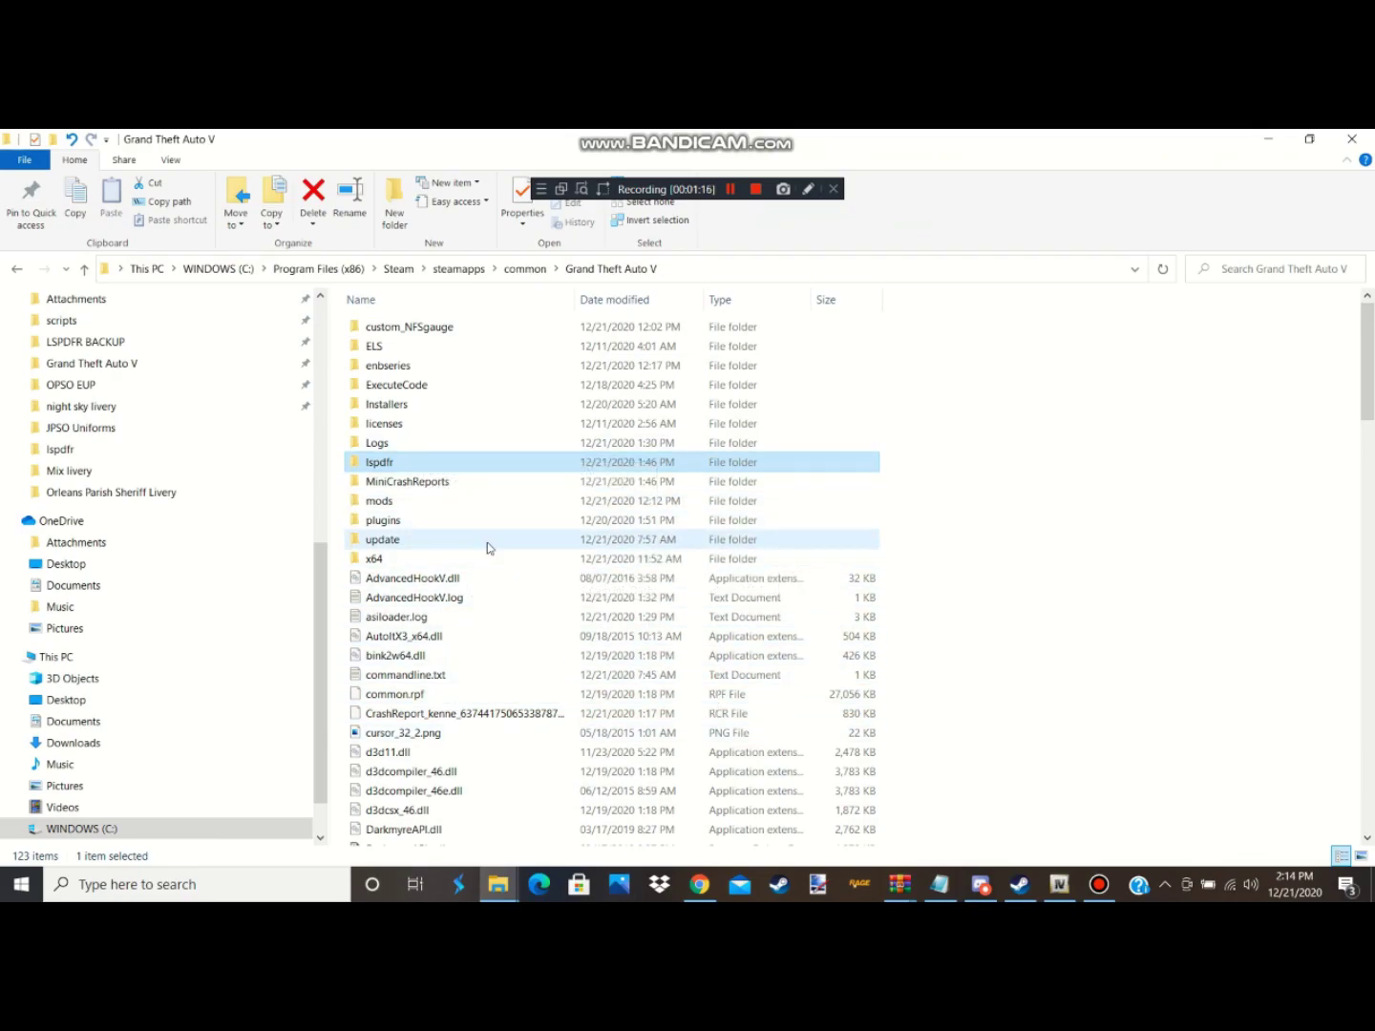
# - Select the mods folder in the Grand Theft Auto V directory and bring up its available actions
pyautogui.click(437, 506)
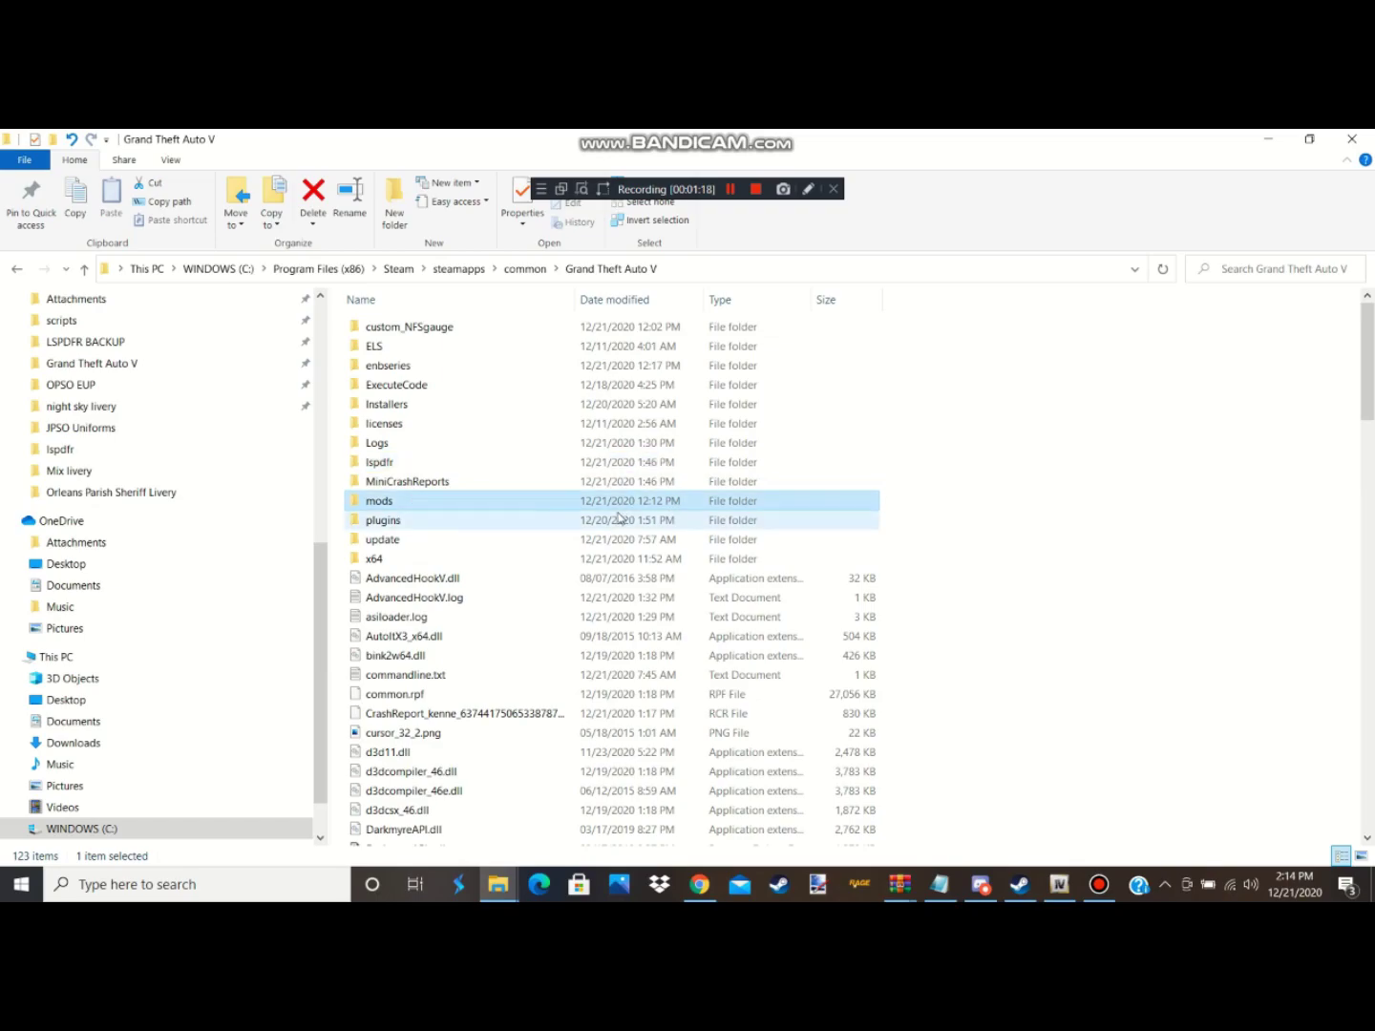
pyautogui.rightClick(396, 504)
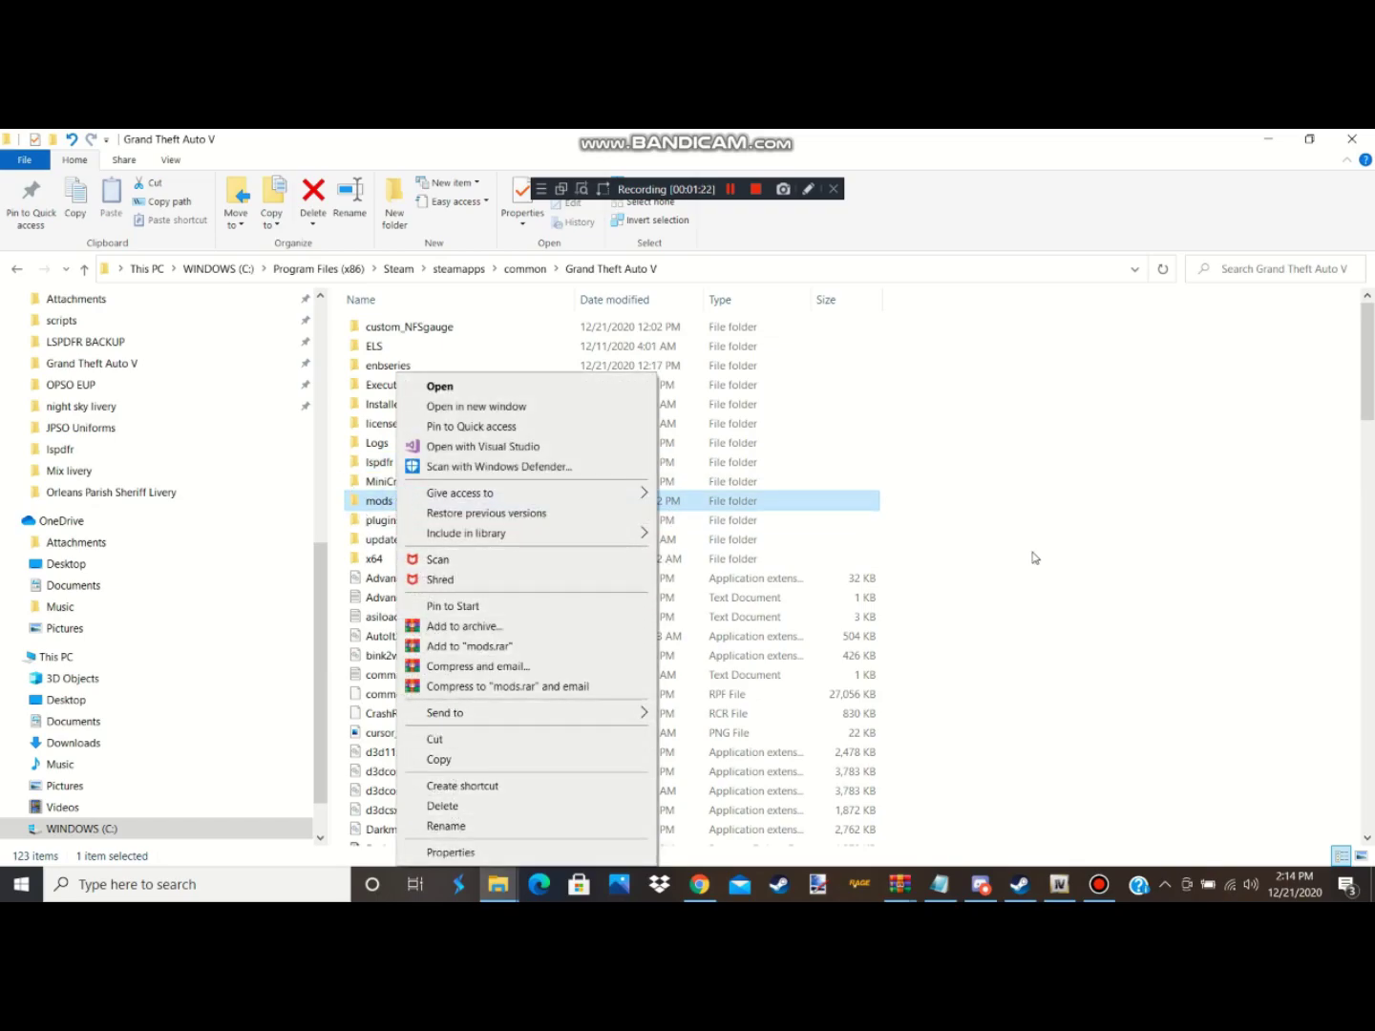
pyautogui.click(1121, 524)
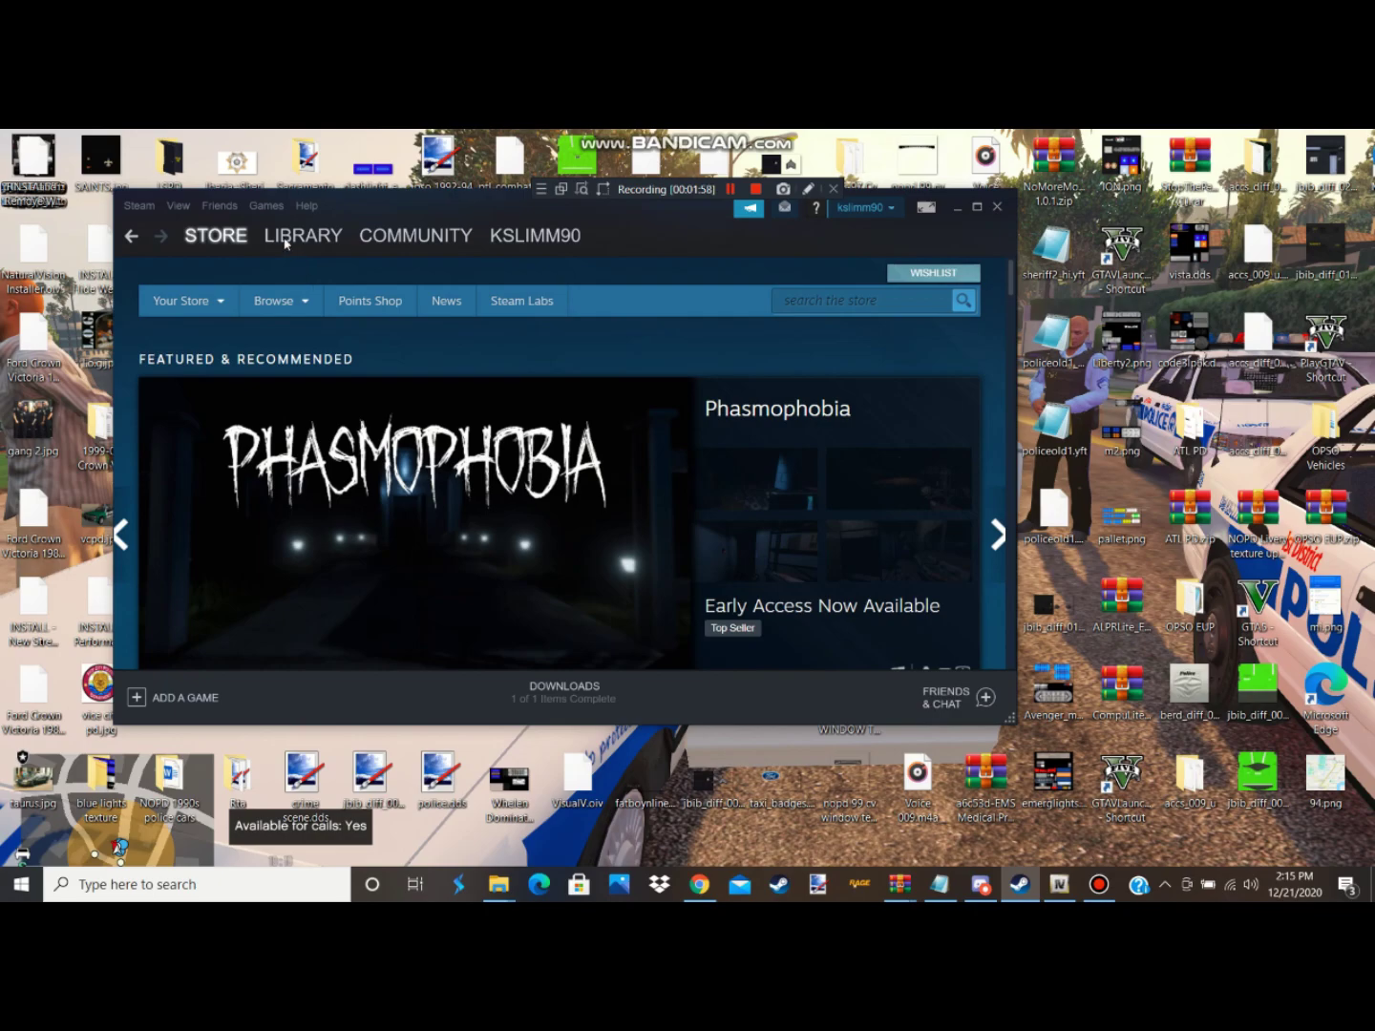
# - In Steam, view the local files options in Grand Theft Auto V's properties from the games library
pyautogui.click(264, 207)
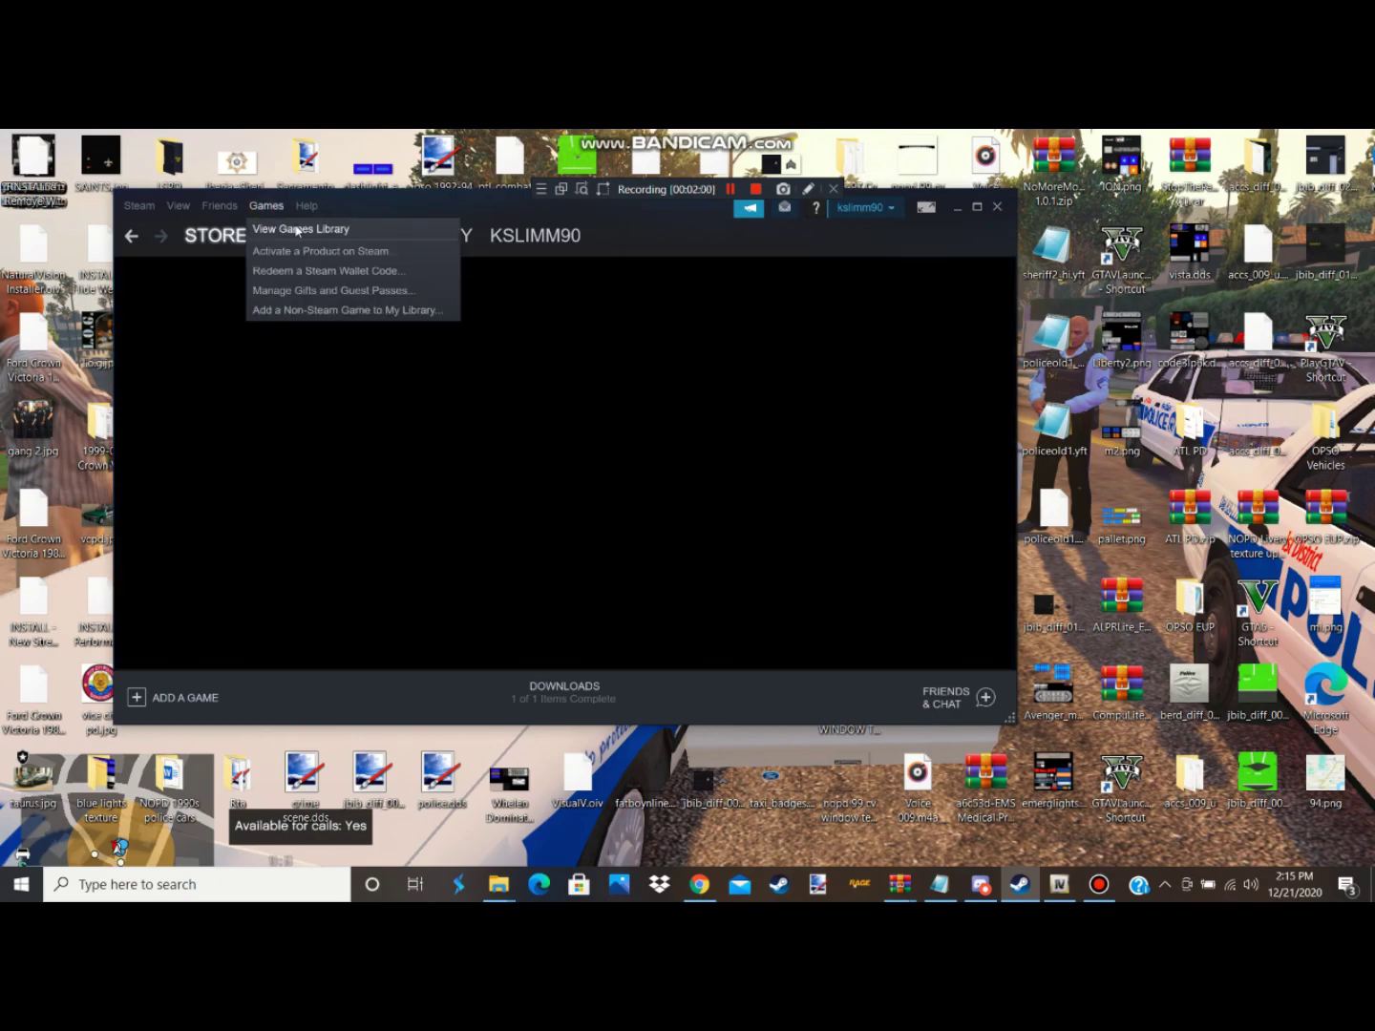
pyautogui.click(304, 231)
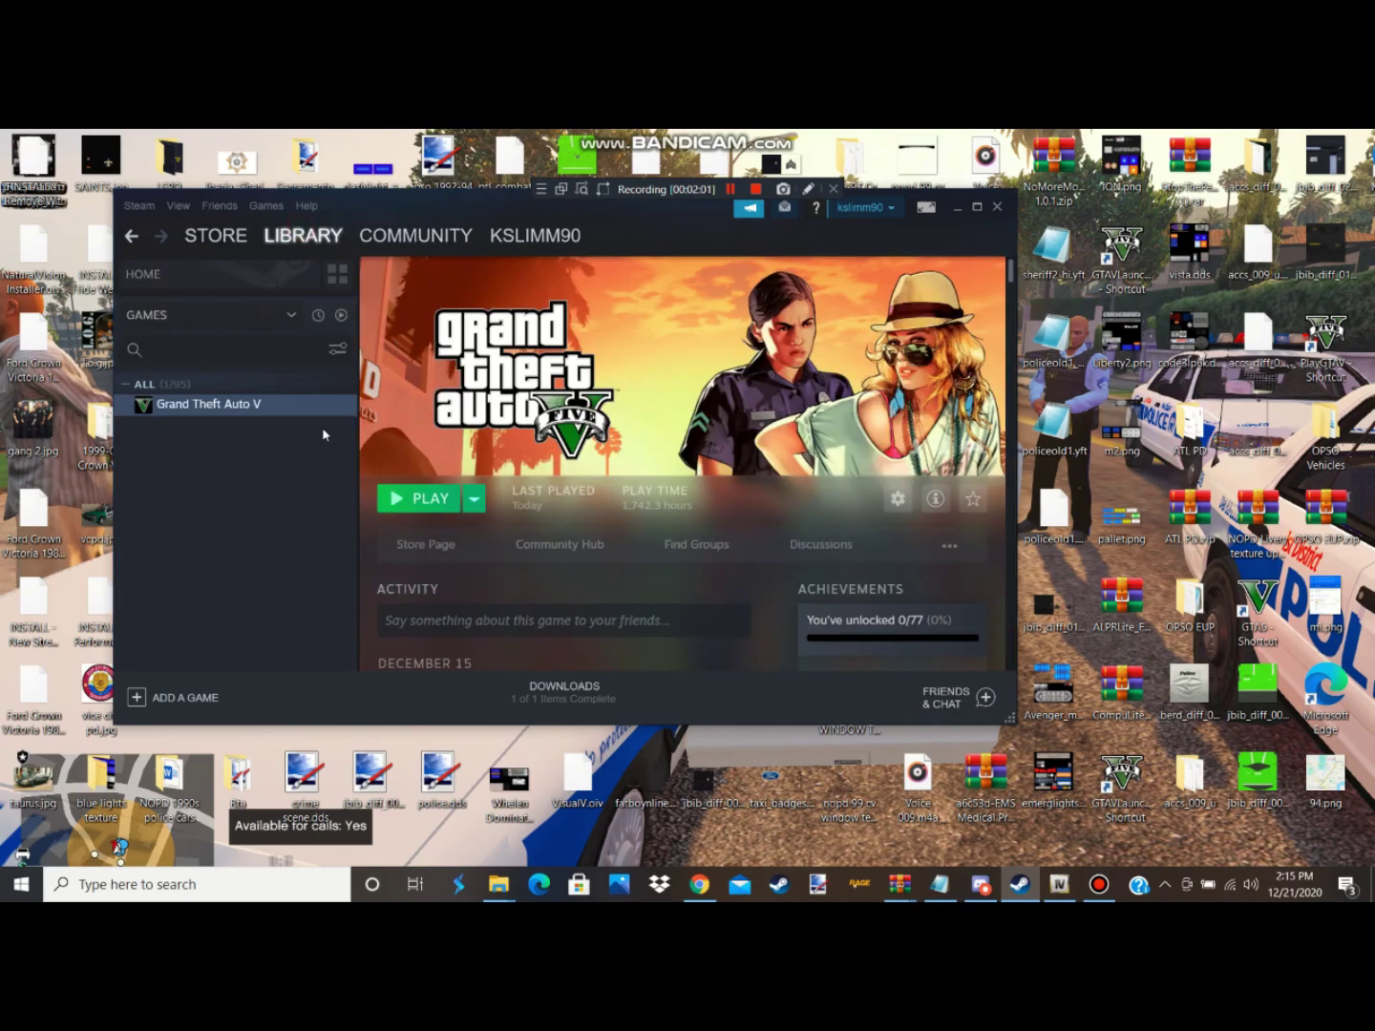
pyautogui.rightClick(253, 413)
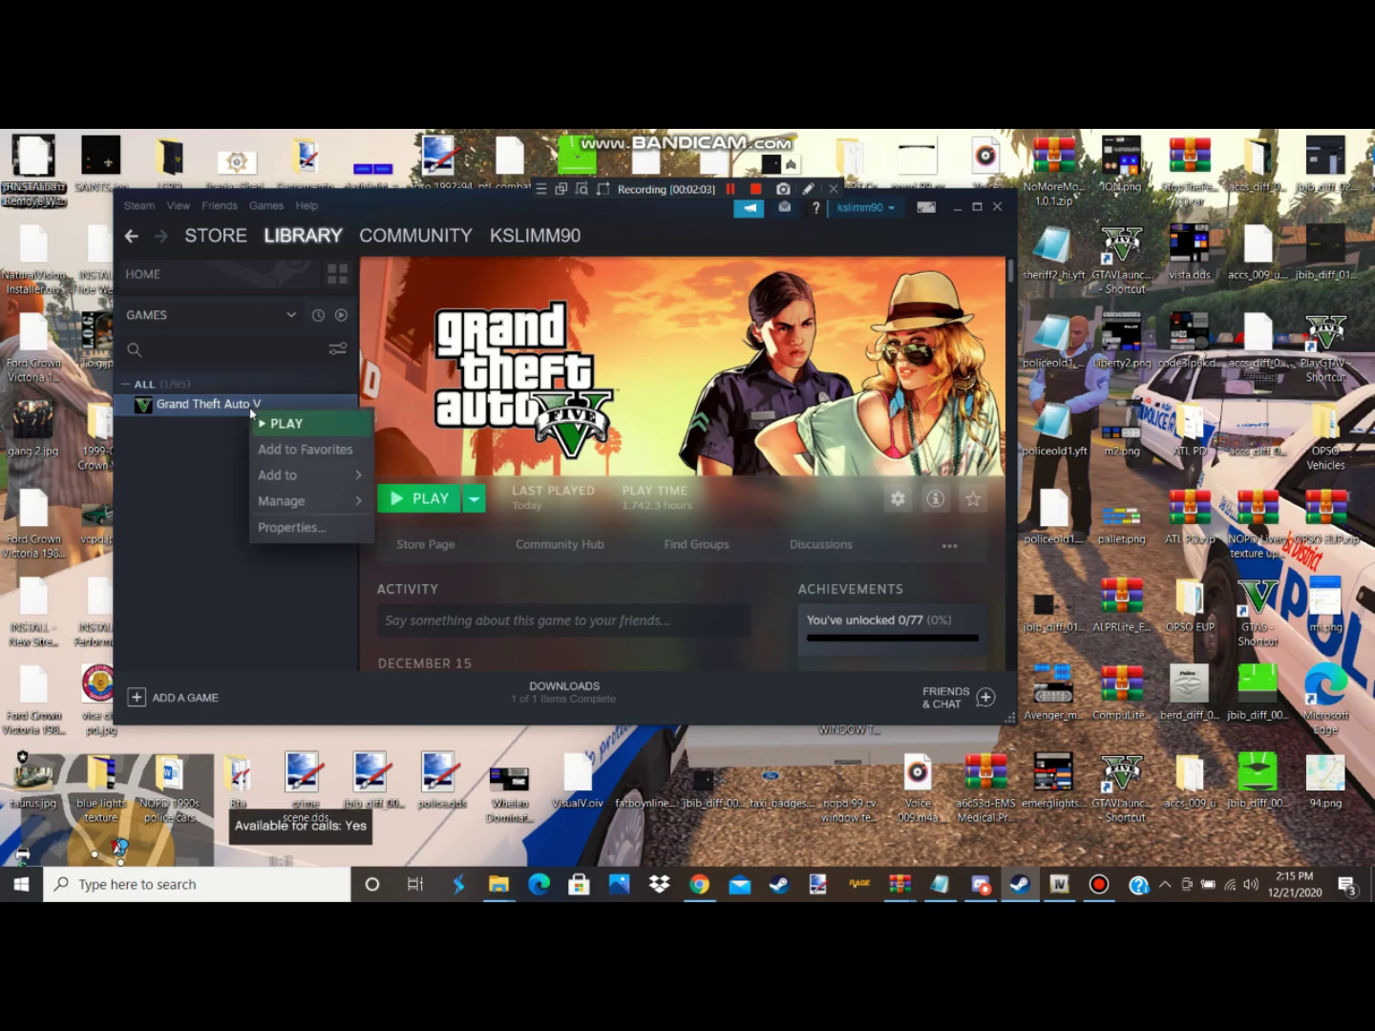
pyautogui.click(290, 529)
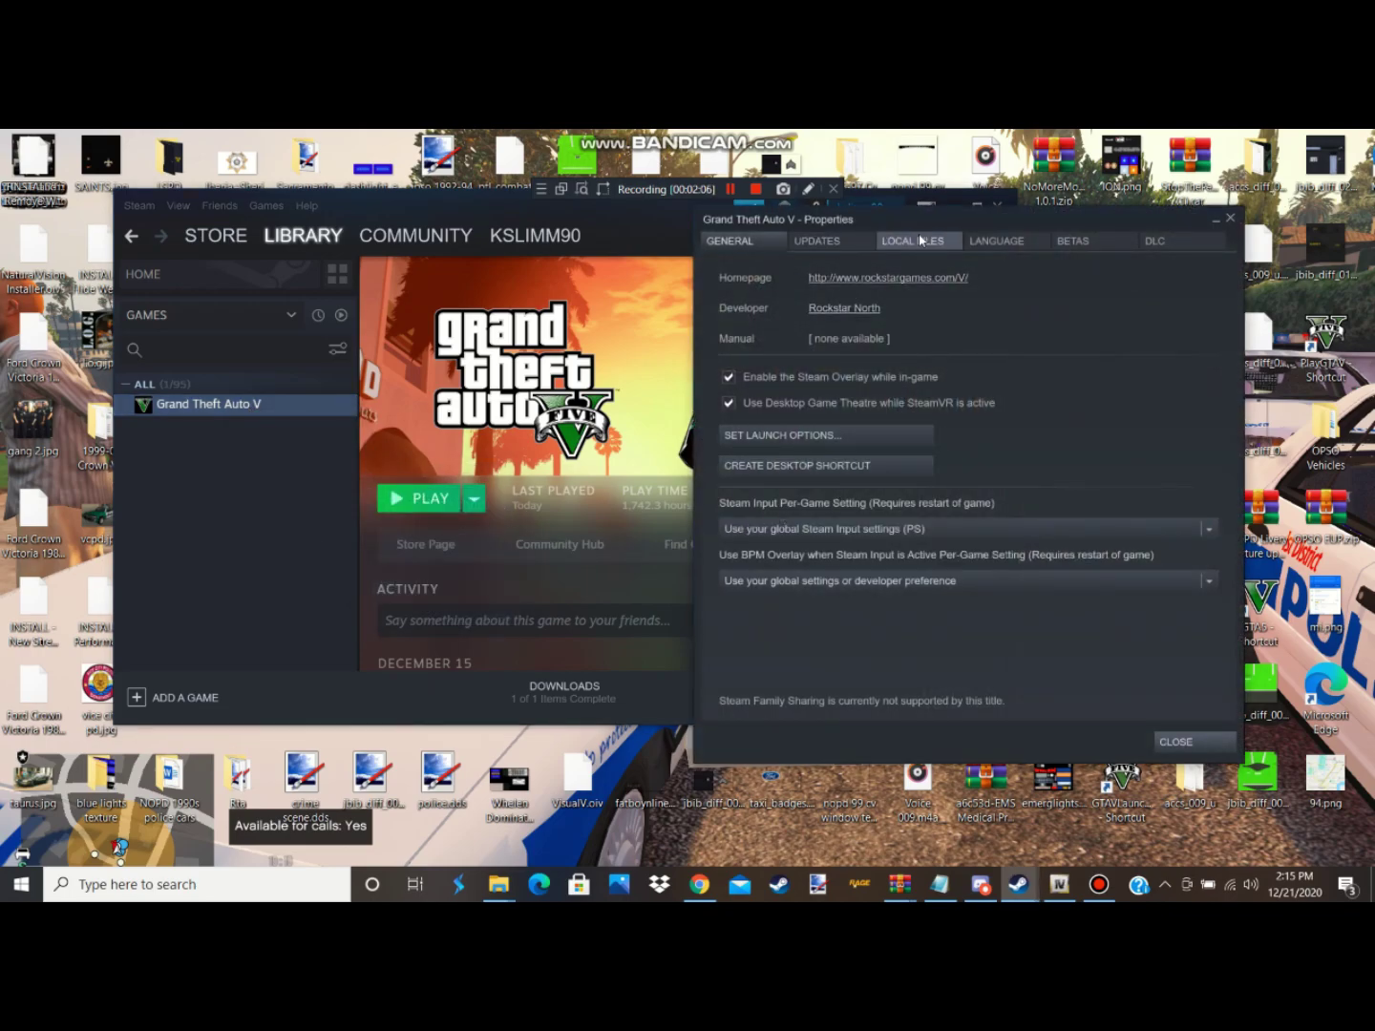
pyautogui.click(912, 241)
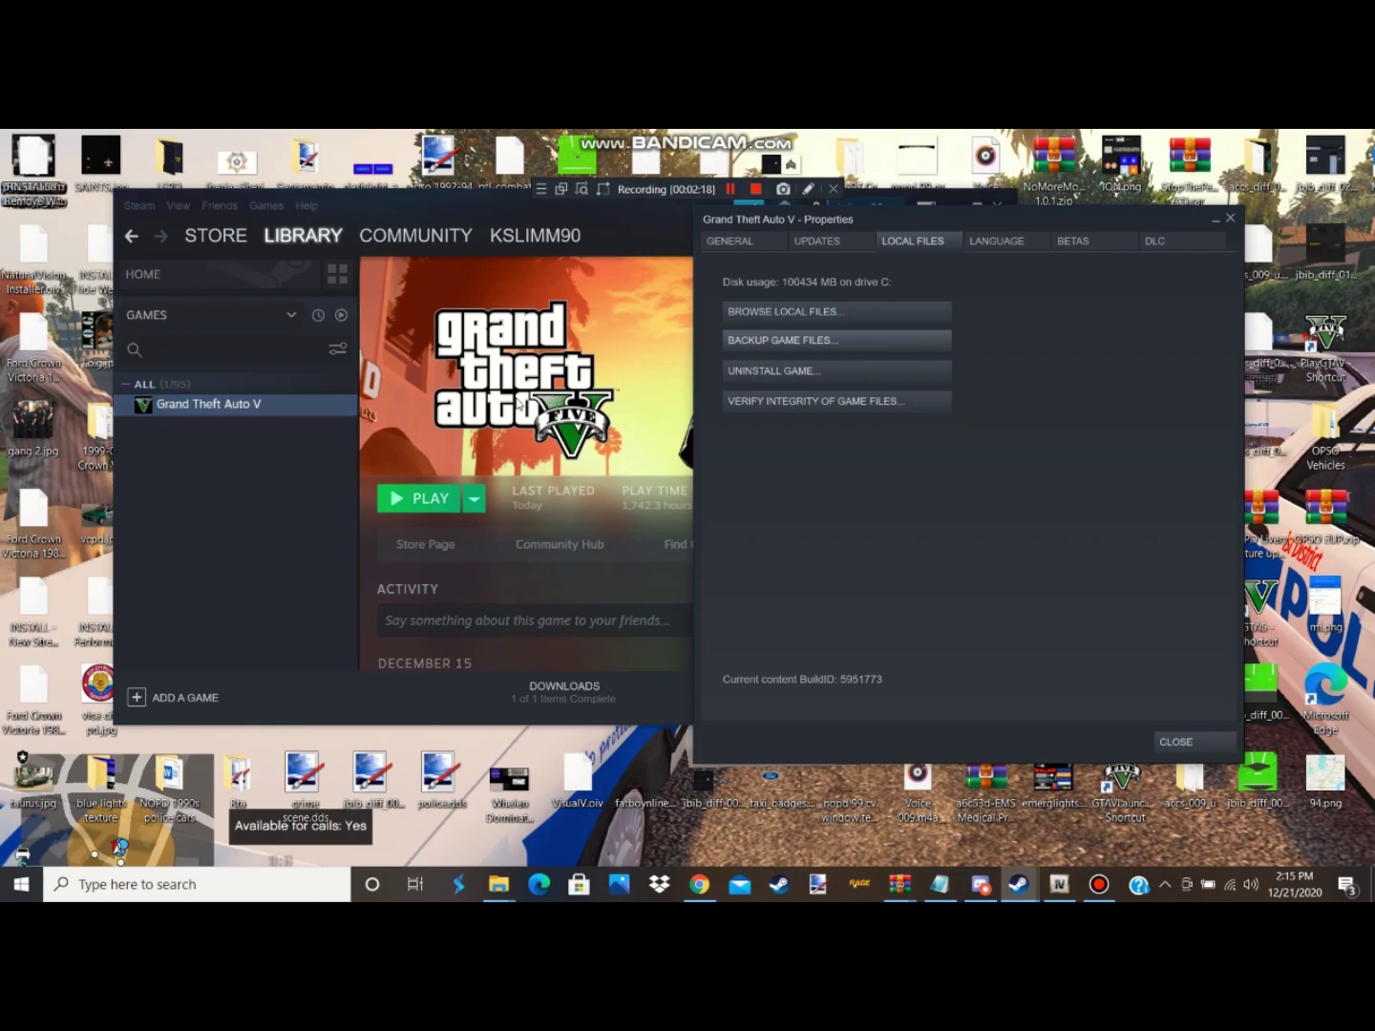
pyautogui.click(1232, 218)
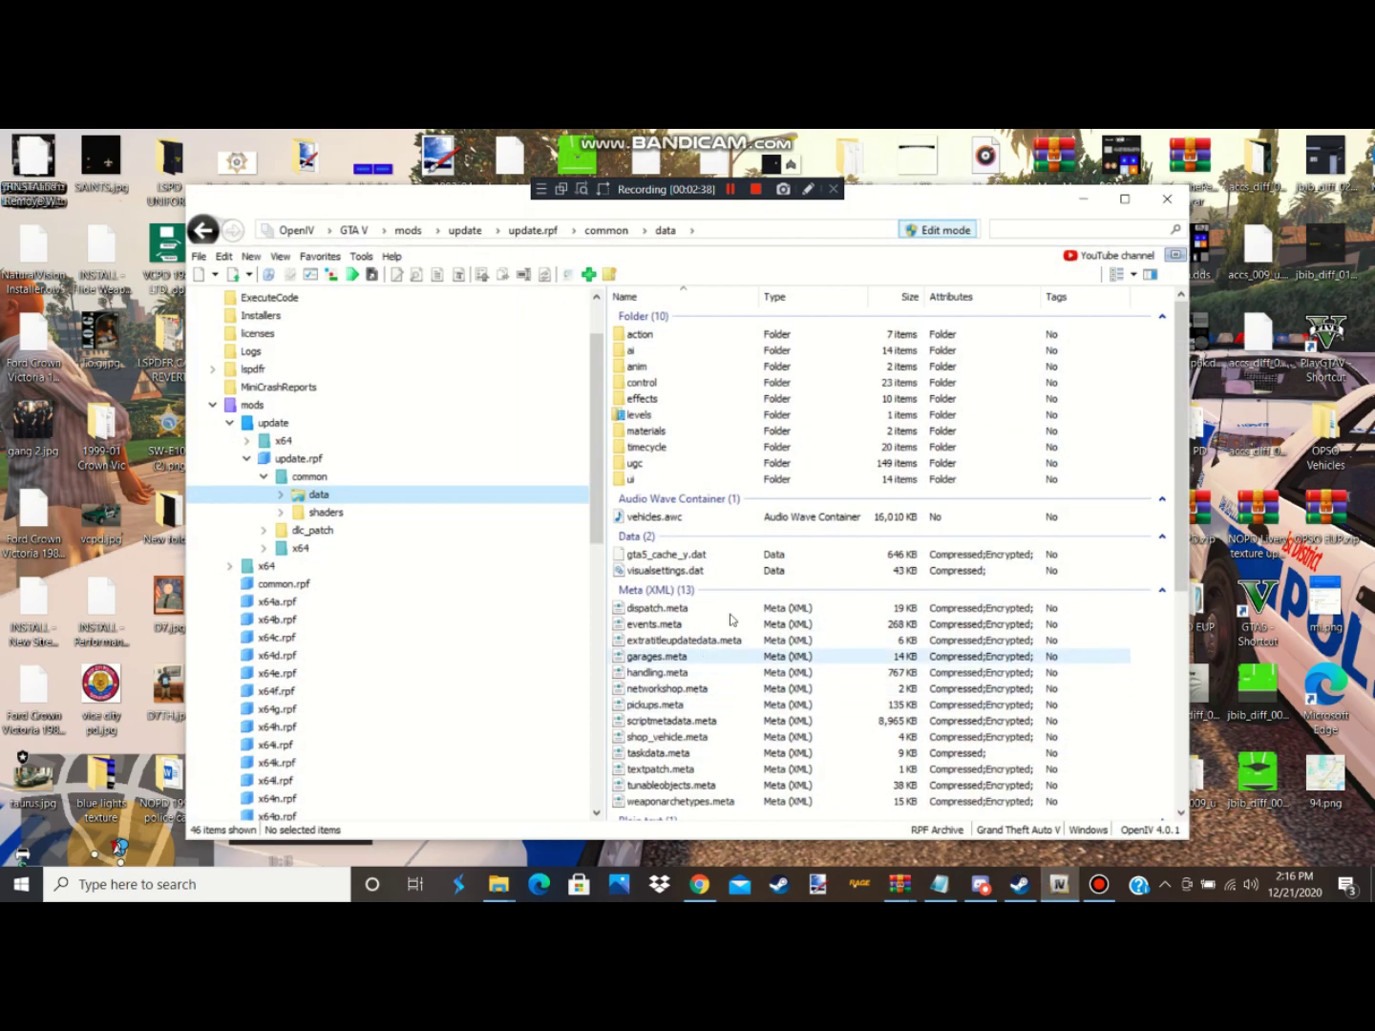
# - Switch to OpenIV and browse from the GTA V root through mods and update into update.rpf
pyautogui.click(352, 230)
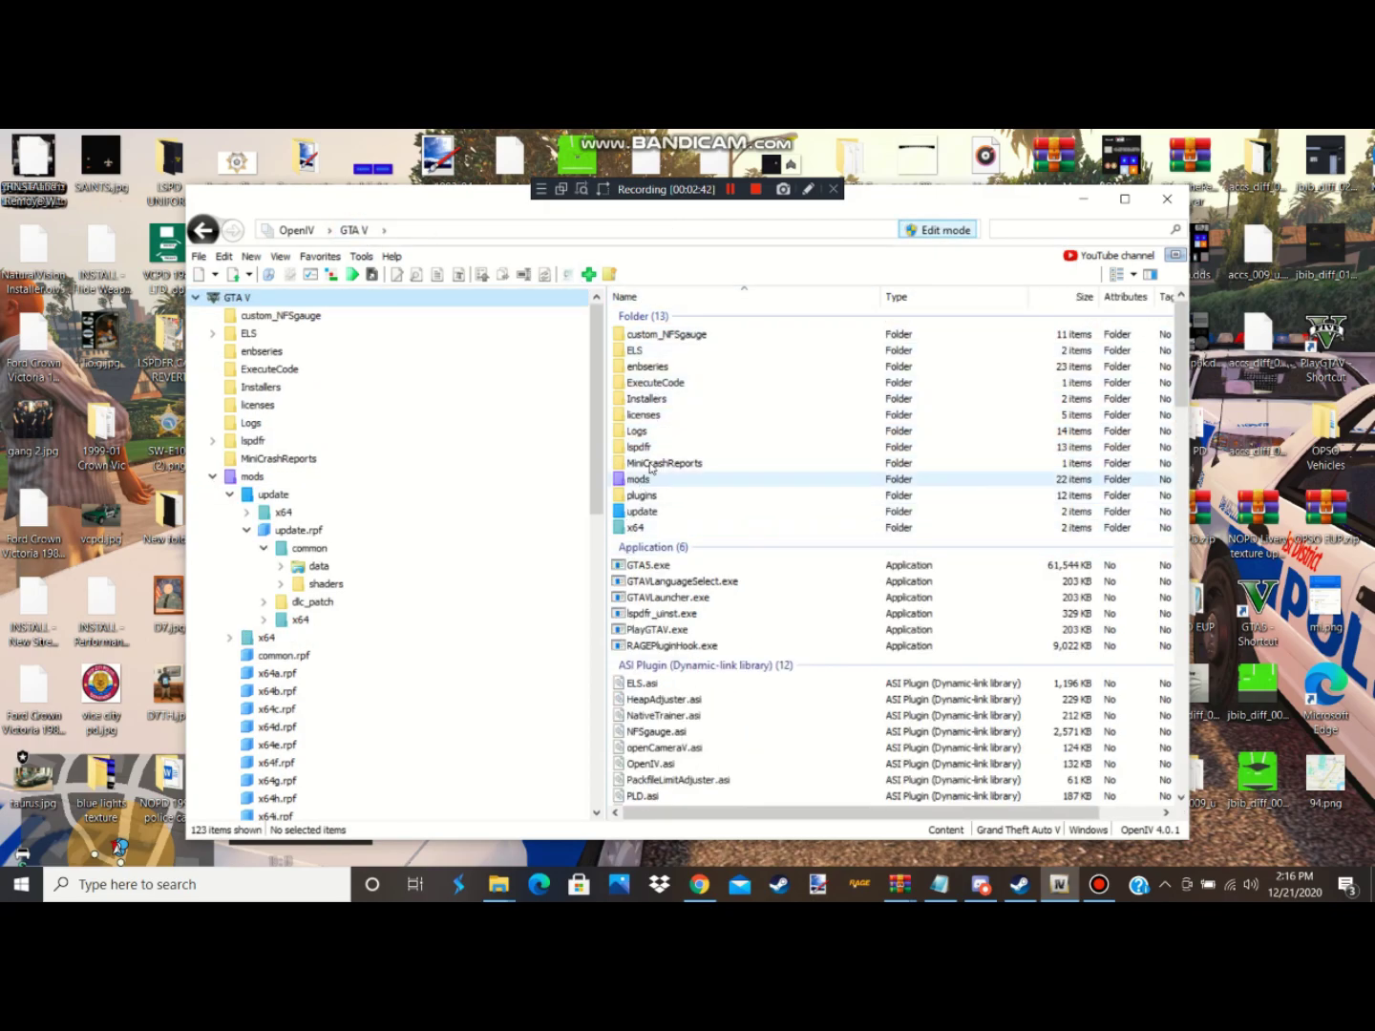
pyautogui.doubleClick(692, 478)
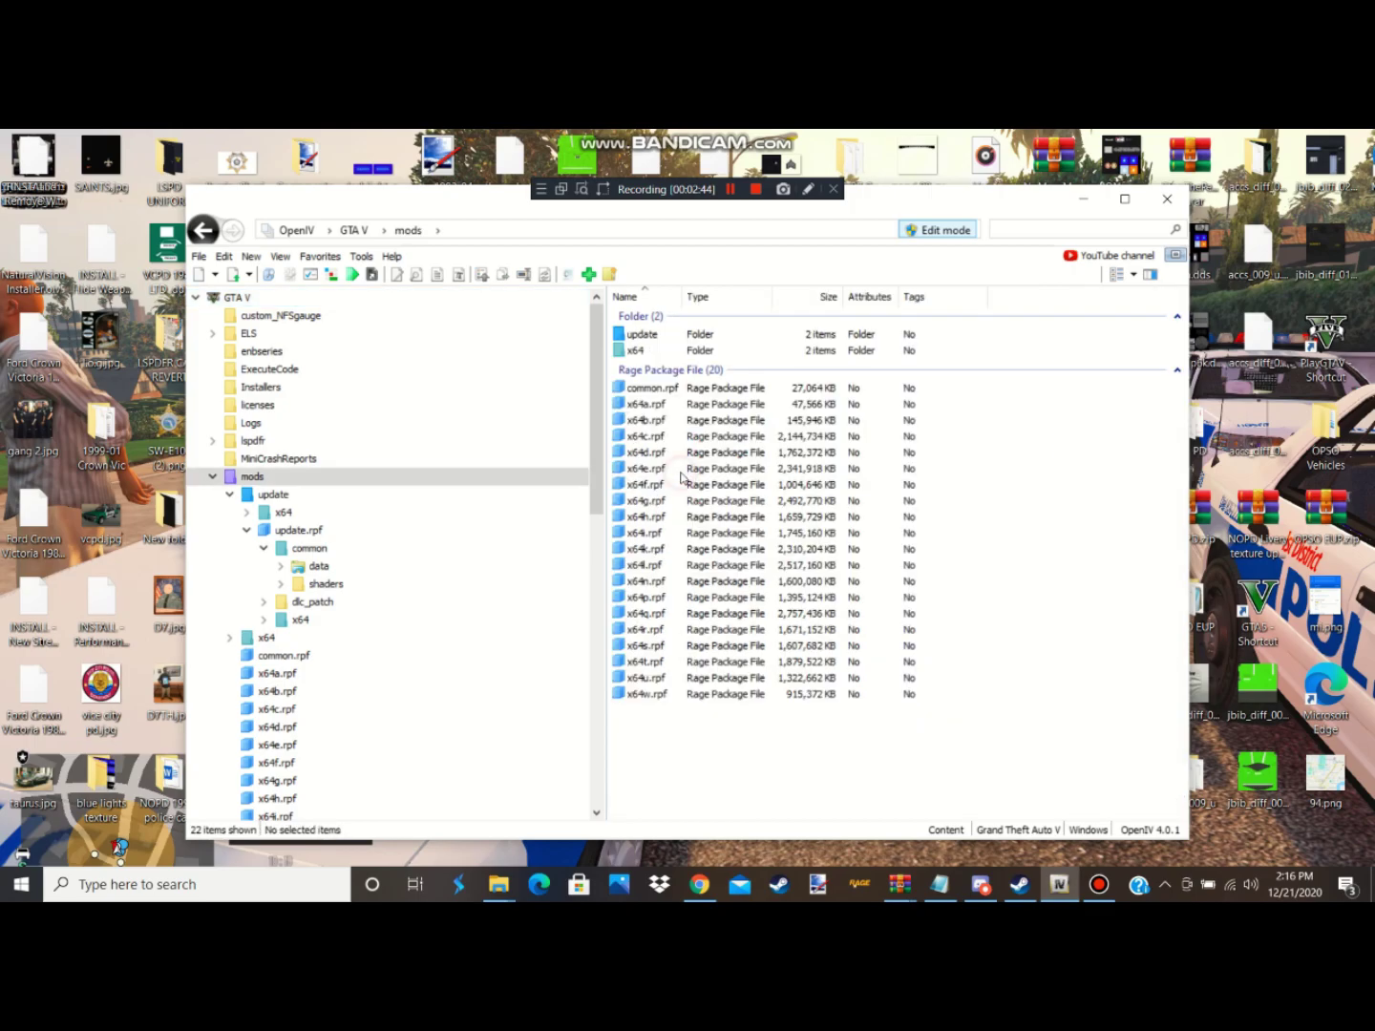
pyautogui.click(696, 336)
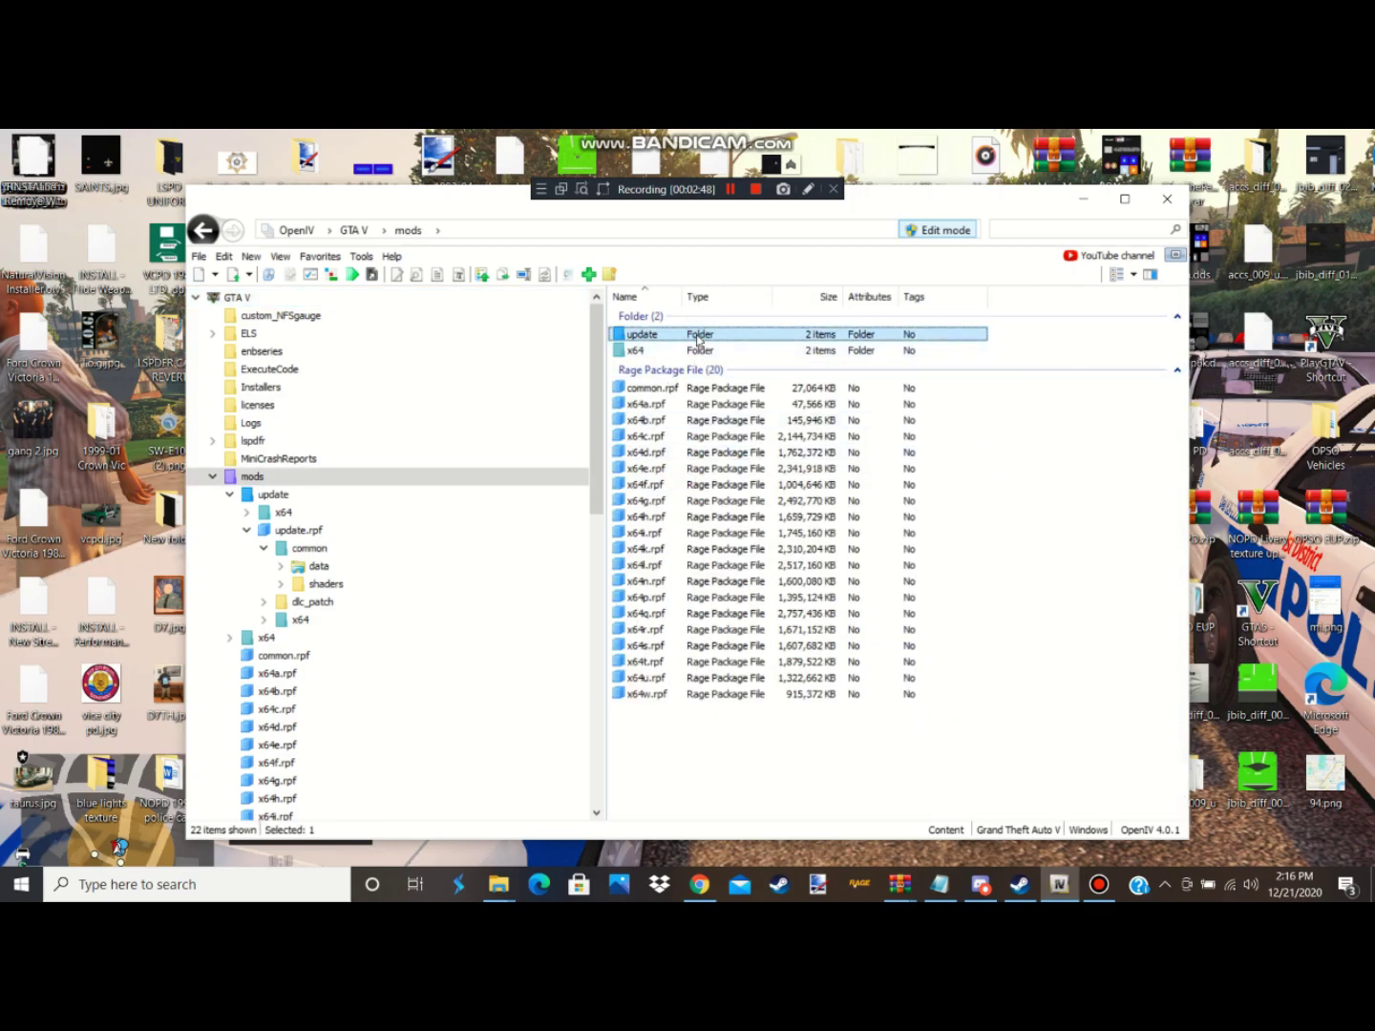
pyautogui.doubleClick(697, 336)
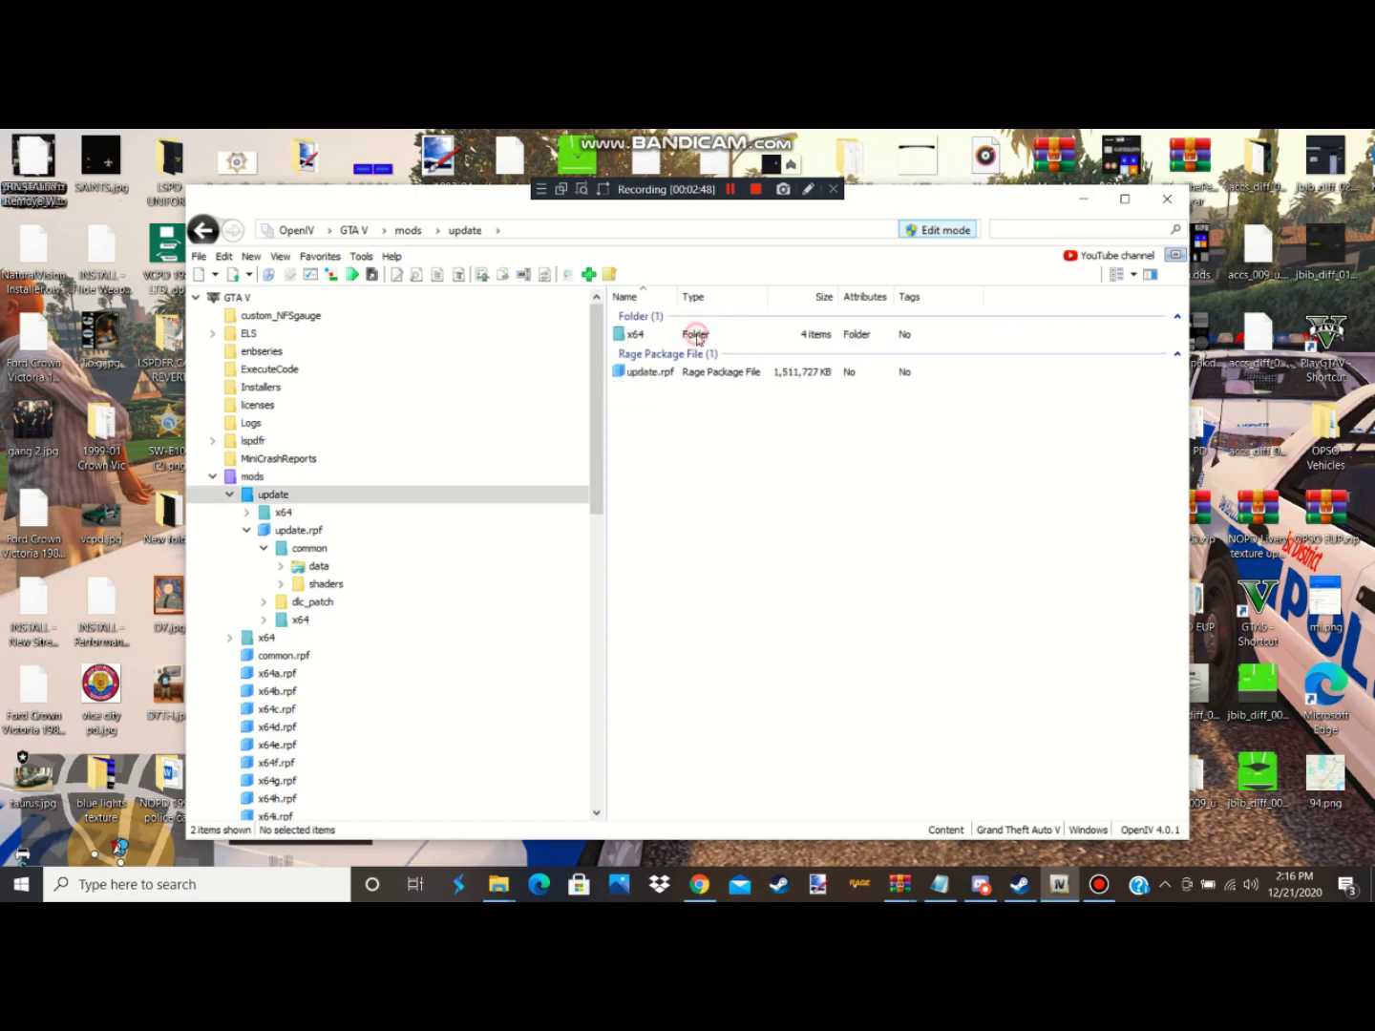
pyautogui.click(777, 374)
pyautogui.doubleClick(772, 373)
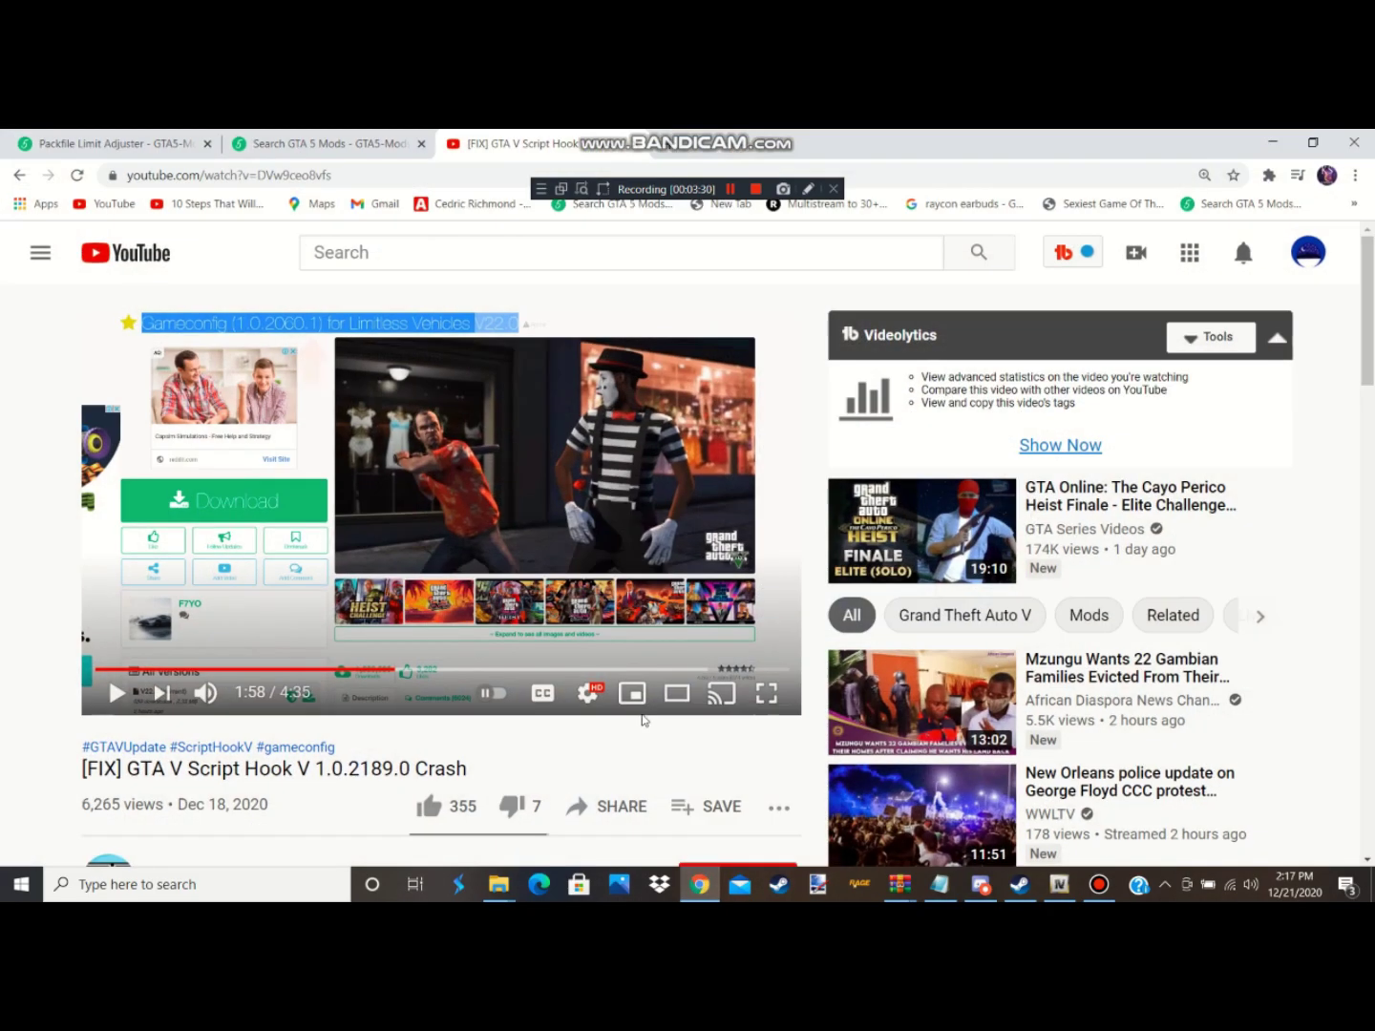
# - Switch to Chrome and view the download section of the Packfile Limit Adjuster 1.1 page
pyautogui.click(287, 143)
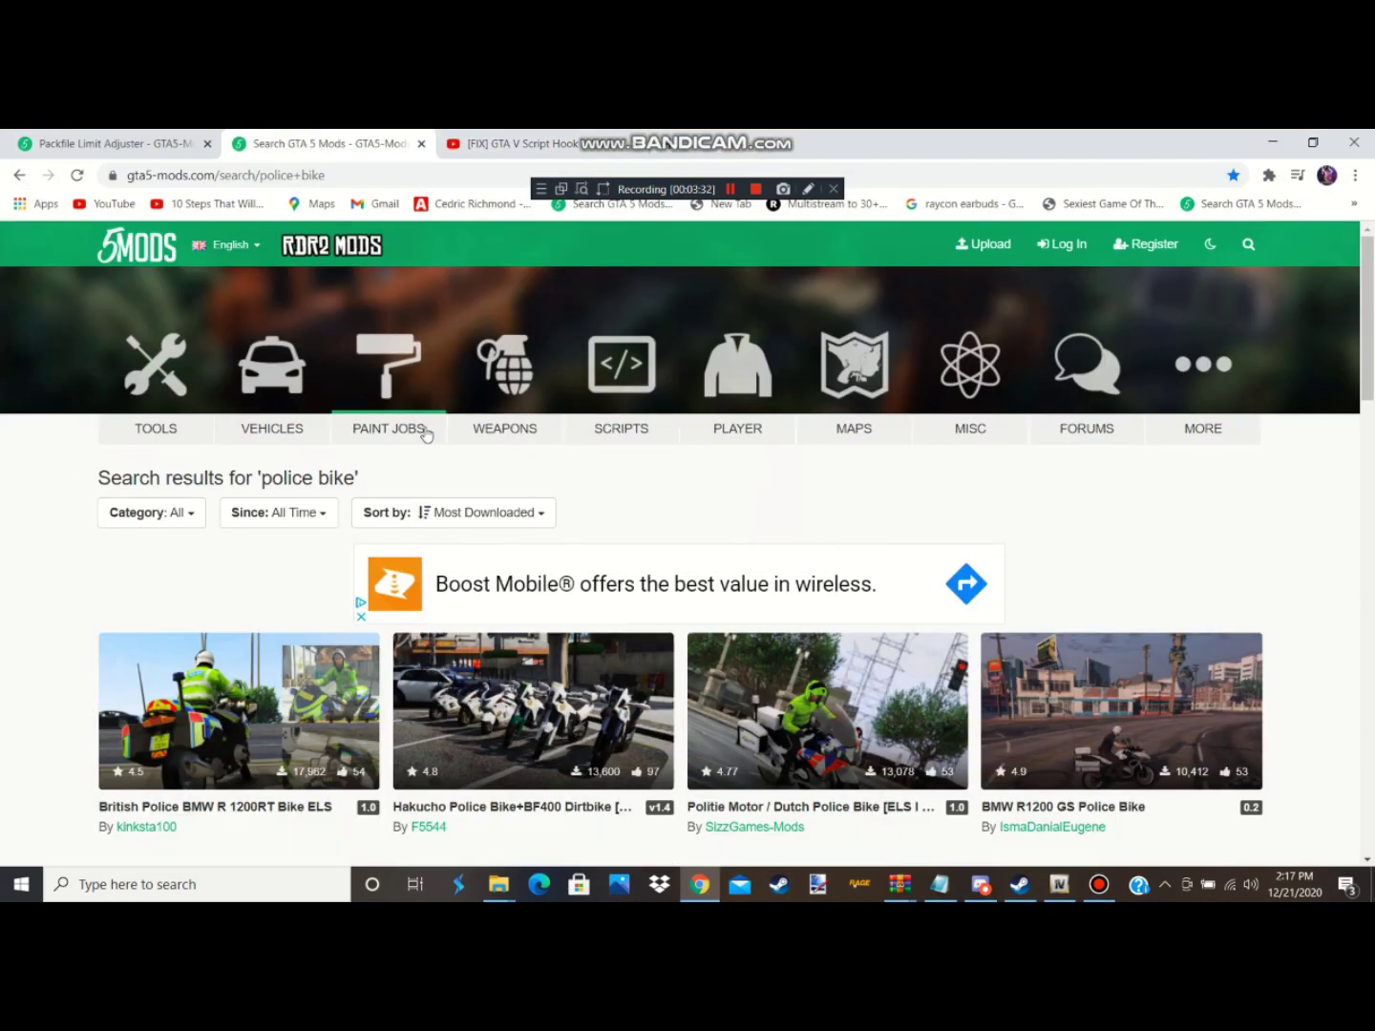
pyautogui.scroll(-2, 583, 468)
pyautogui.scroll(2, 619, 406)
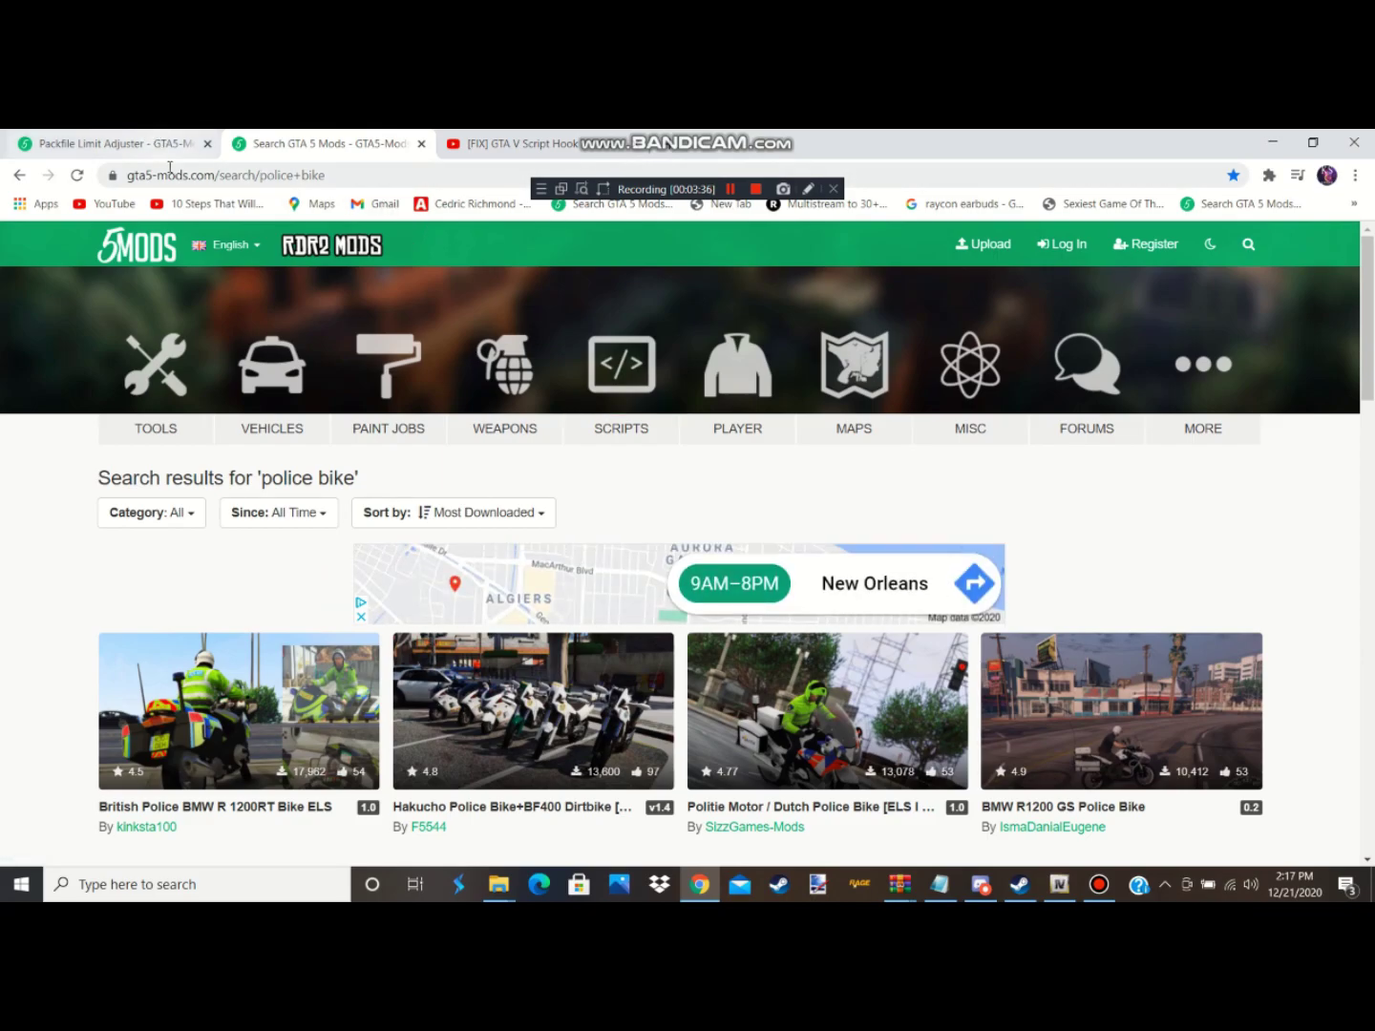
pyautogui.click(145, 145)
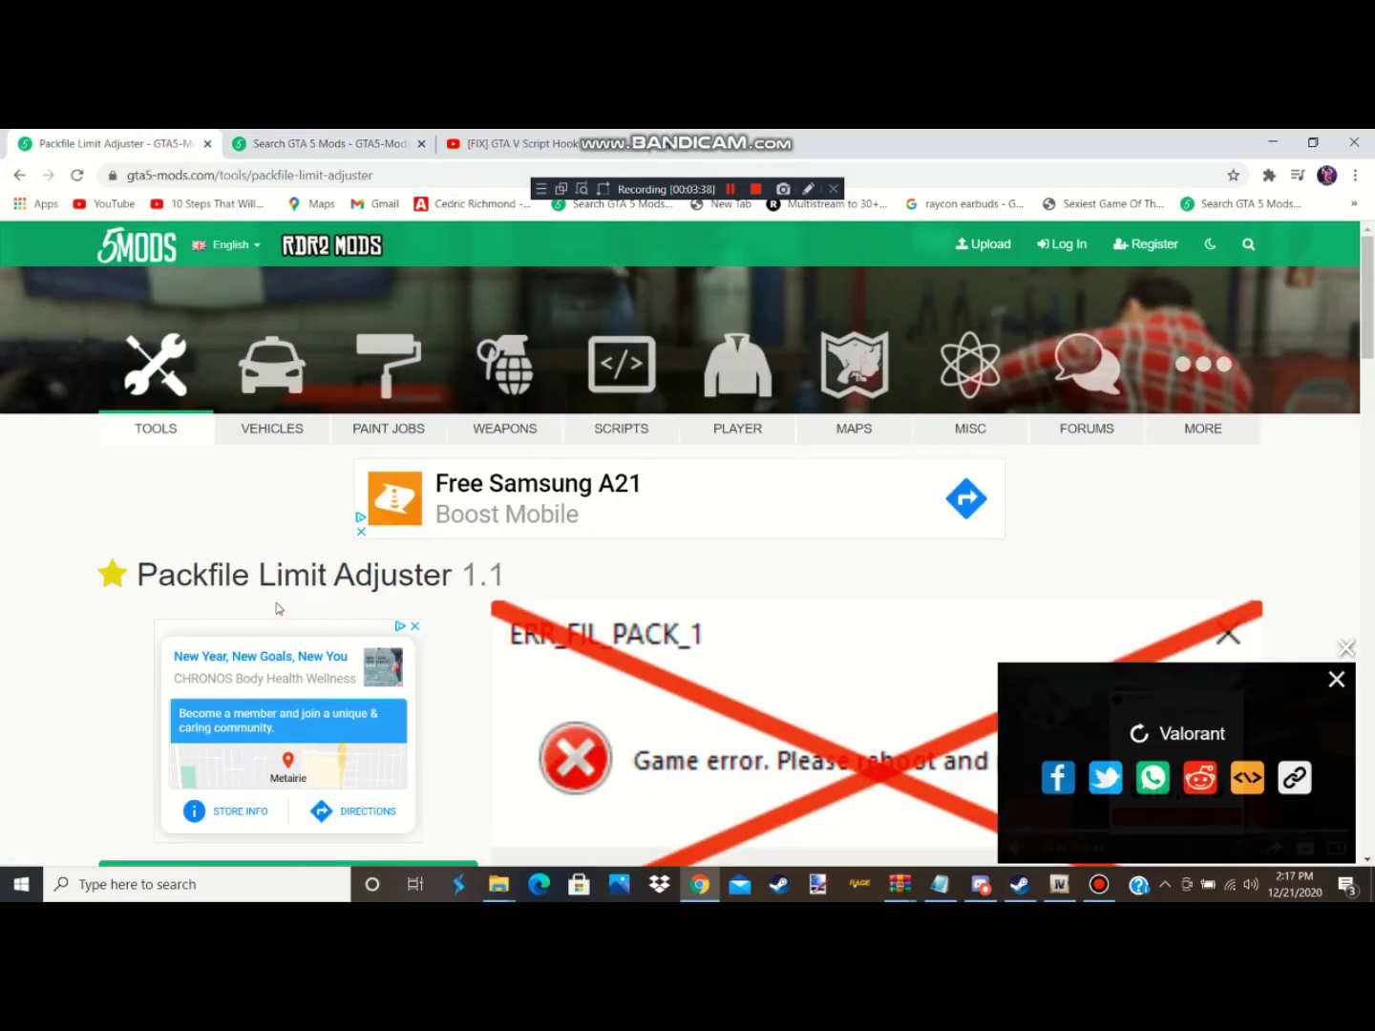
pyautogui.scroll(-2, 309, 548)
pyautogui.scroll(-2, 401, 497)
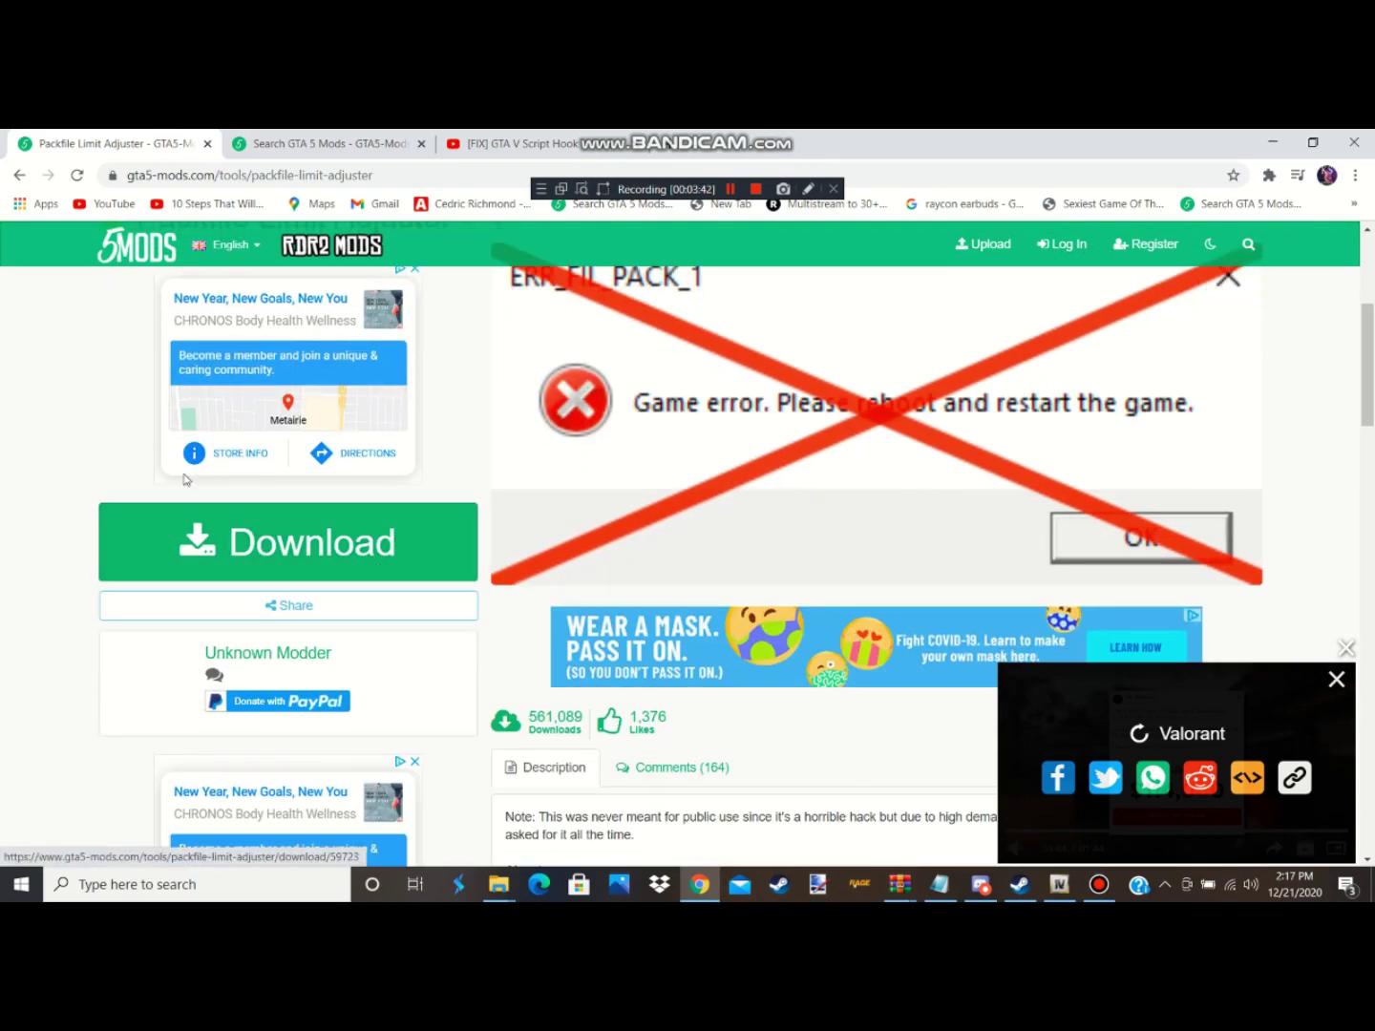
# - Search GTA5-Mods for "heap" and show the download section of the HeapAdjuster 1.0 page
pyautogui.click(342, 146)
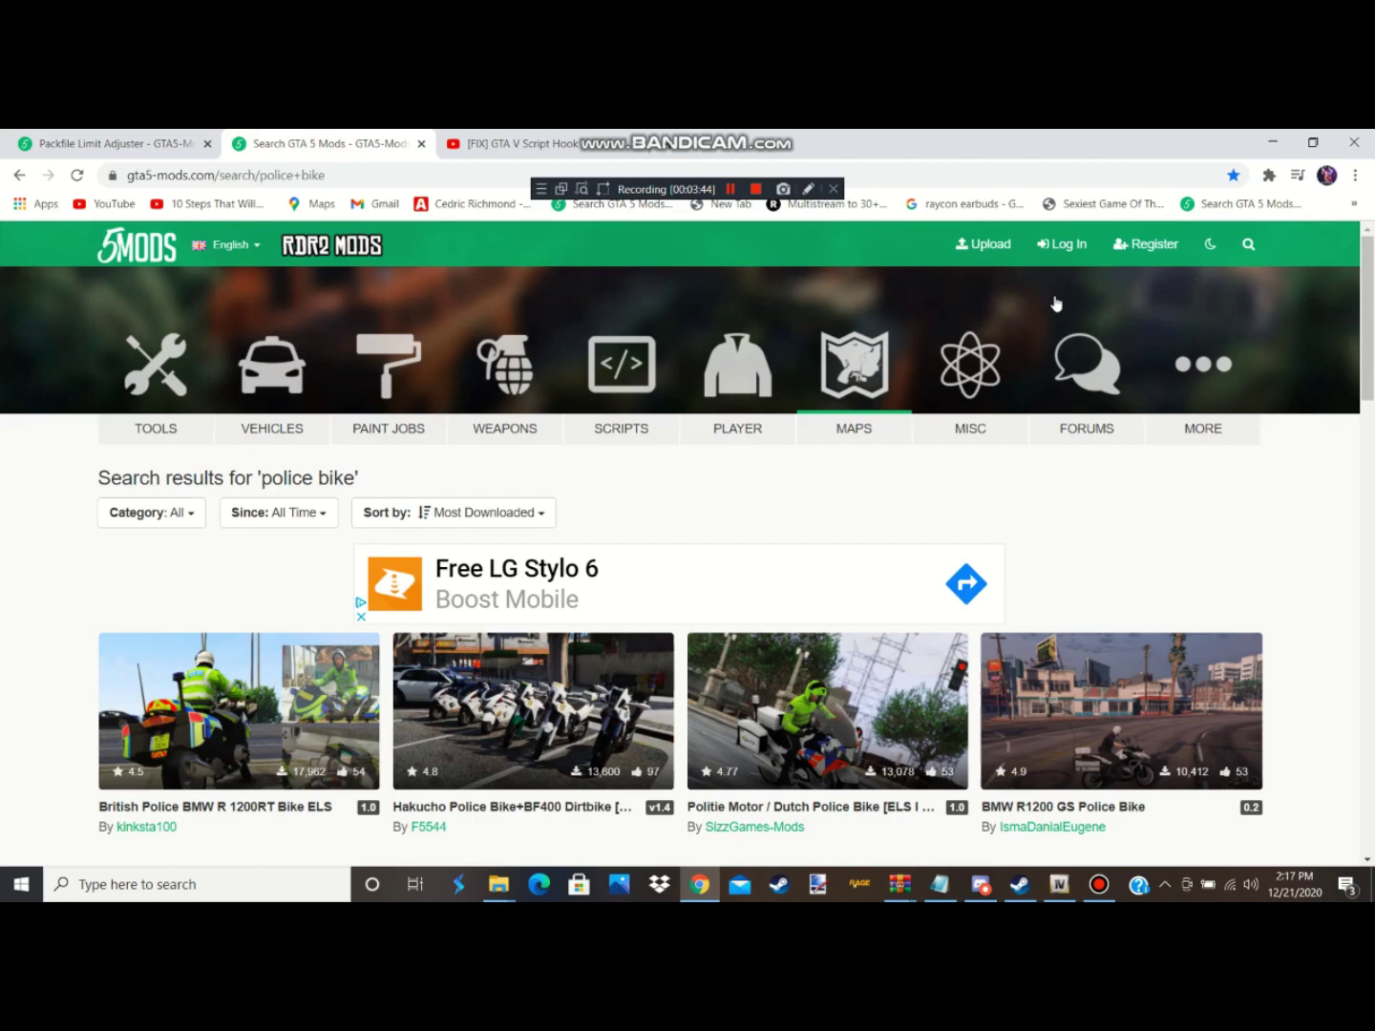
pyautogui.click(1250, 244)
pyautogui.write('h')
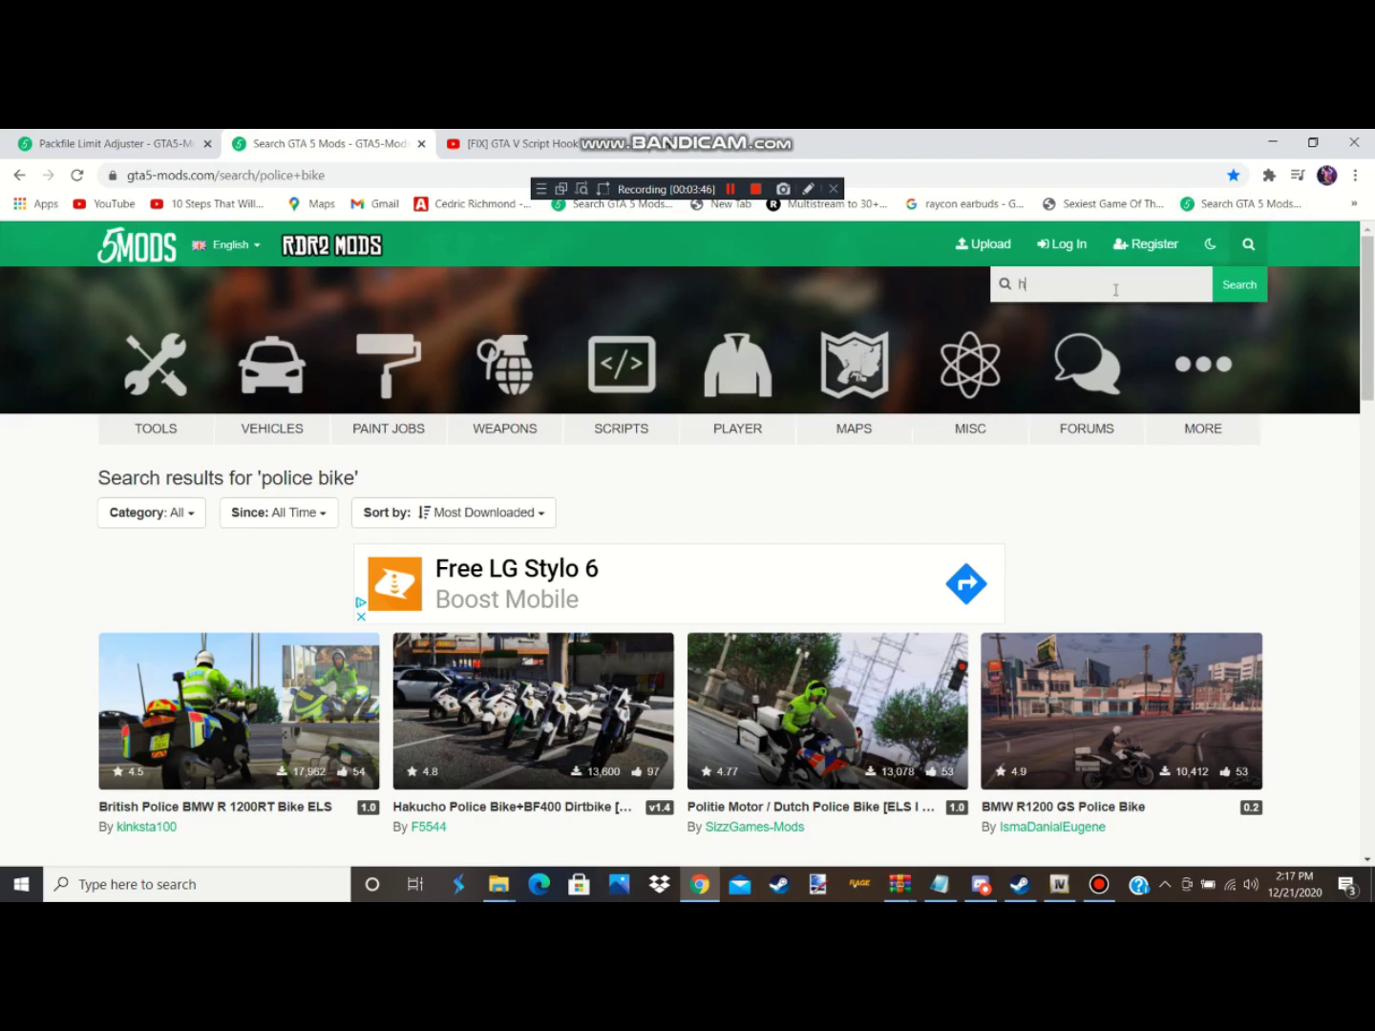
pyautogui.write('eap')
pyautogui.press('Return')
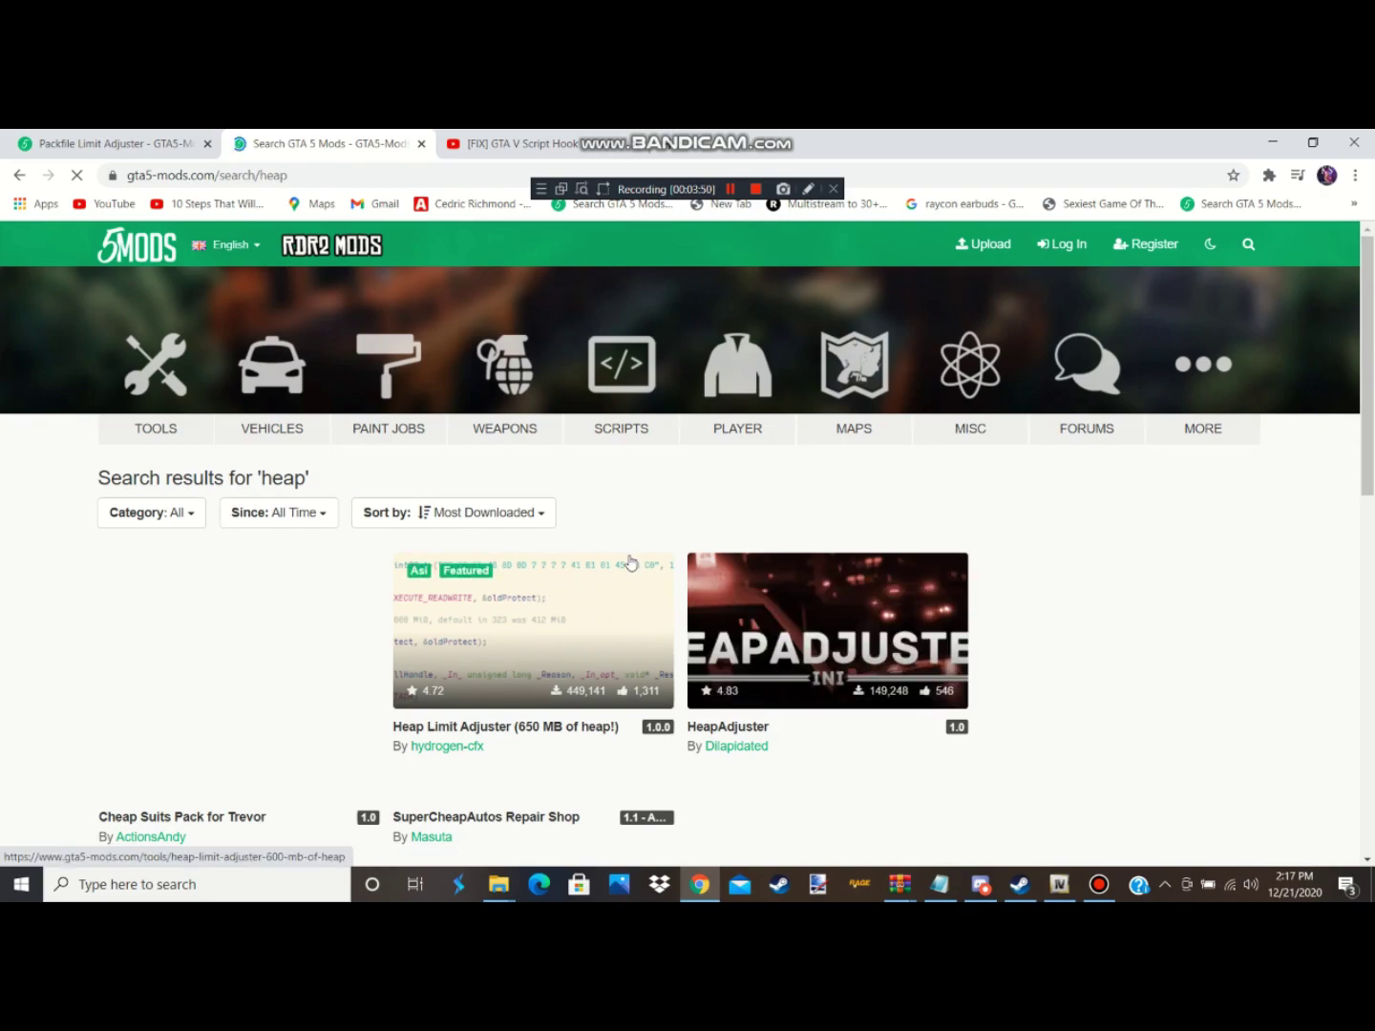
pyautogui.scroll(-2, 738, 632)
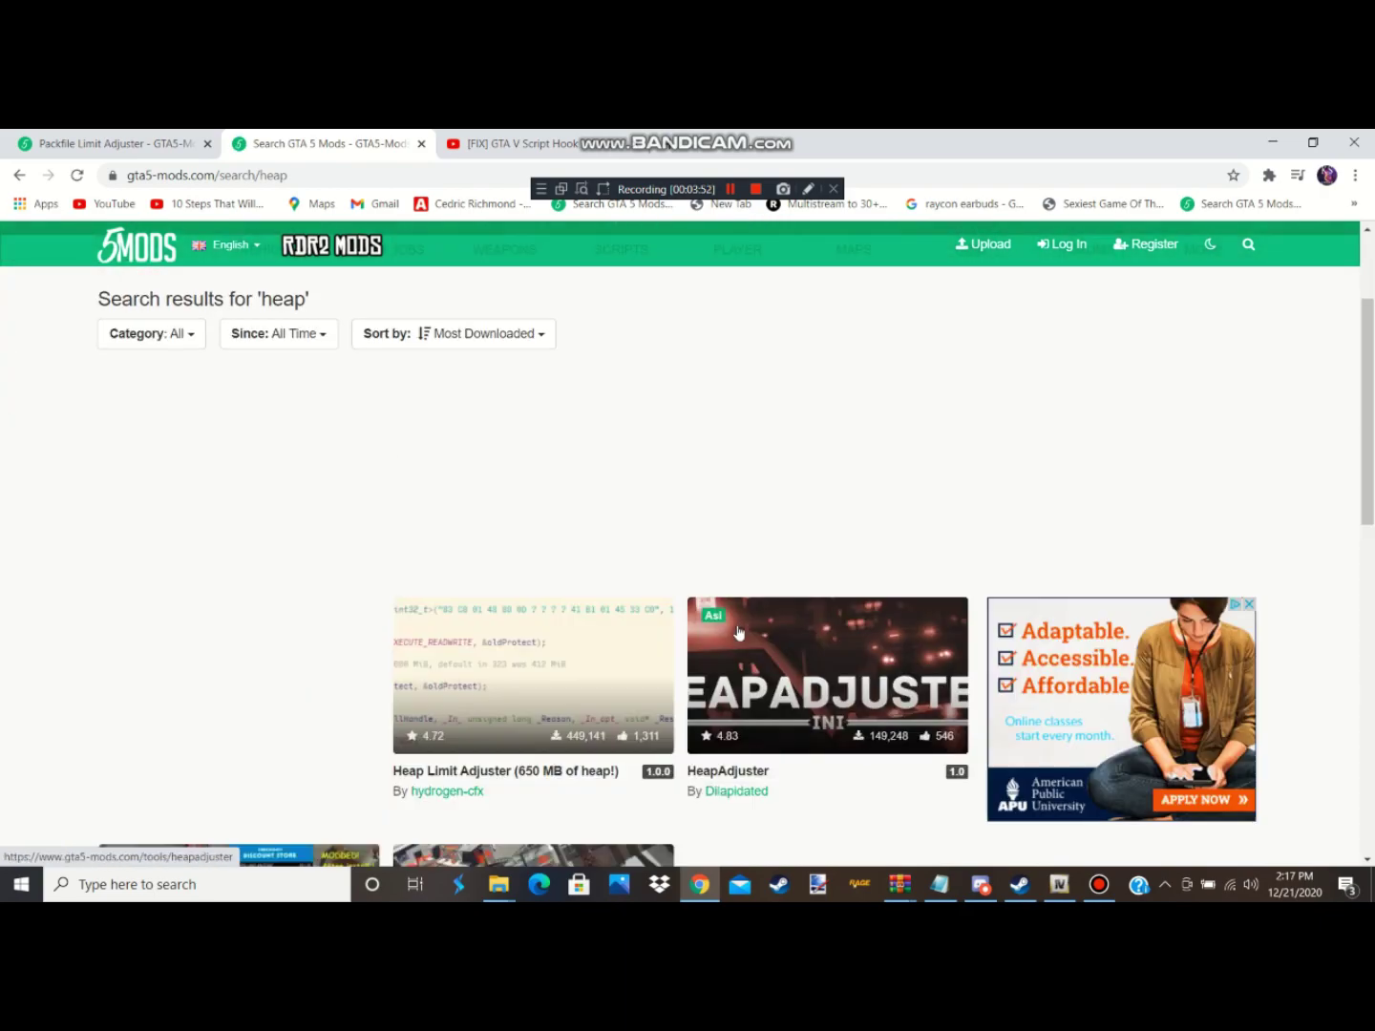
pyautogui.click(754, 751)
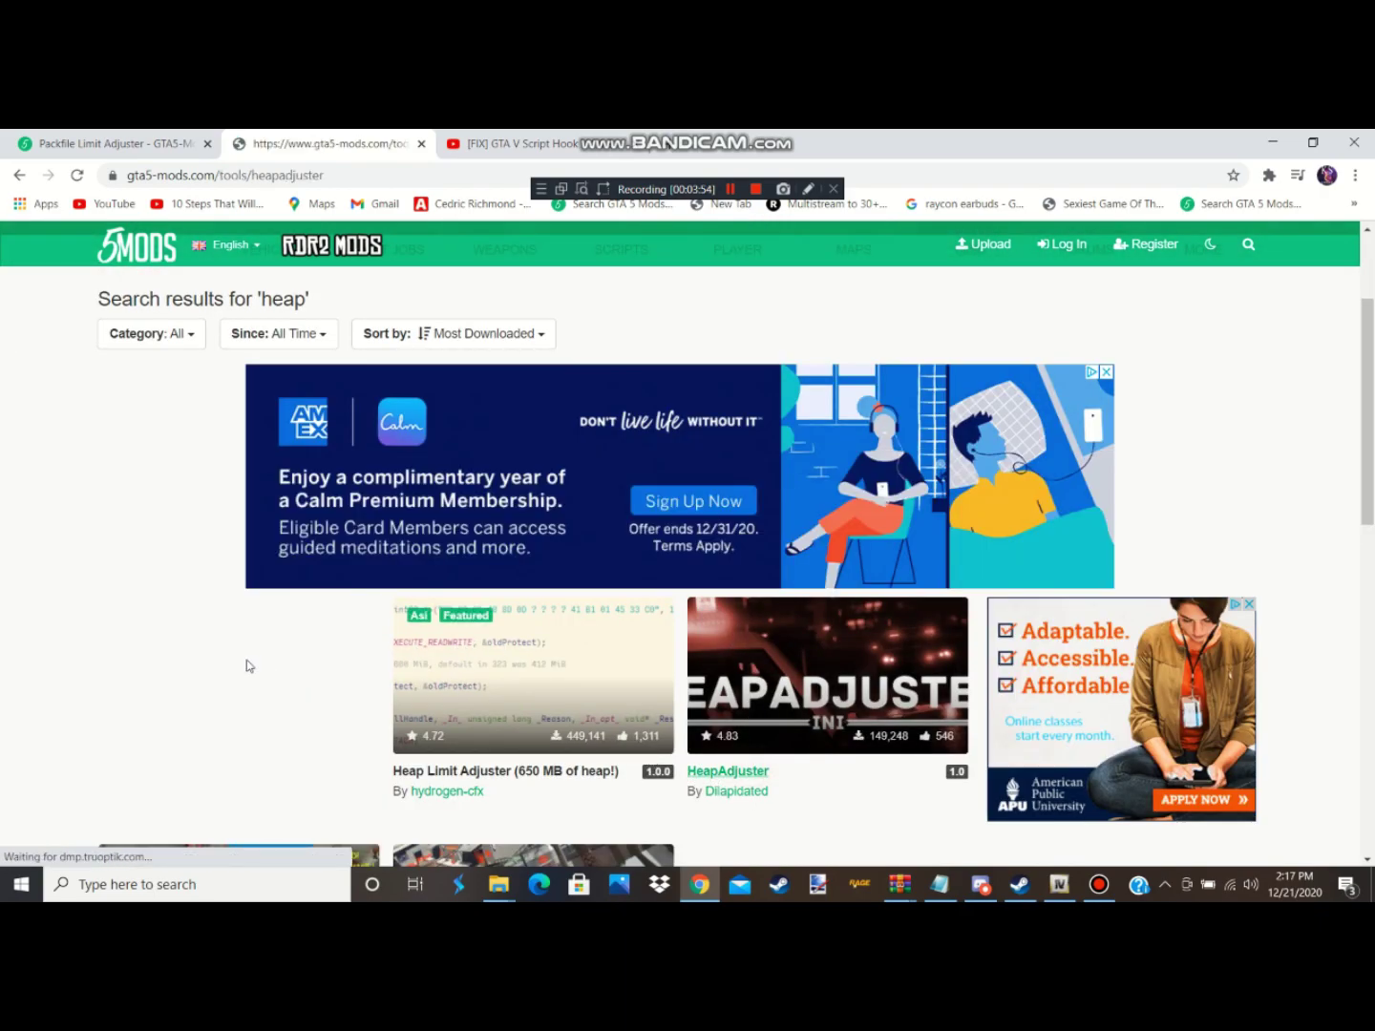
pyautogui.scroll(-2, 585, 657)
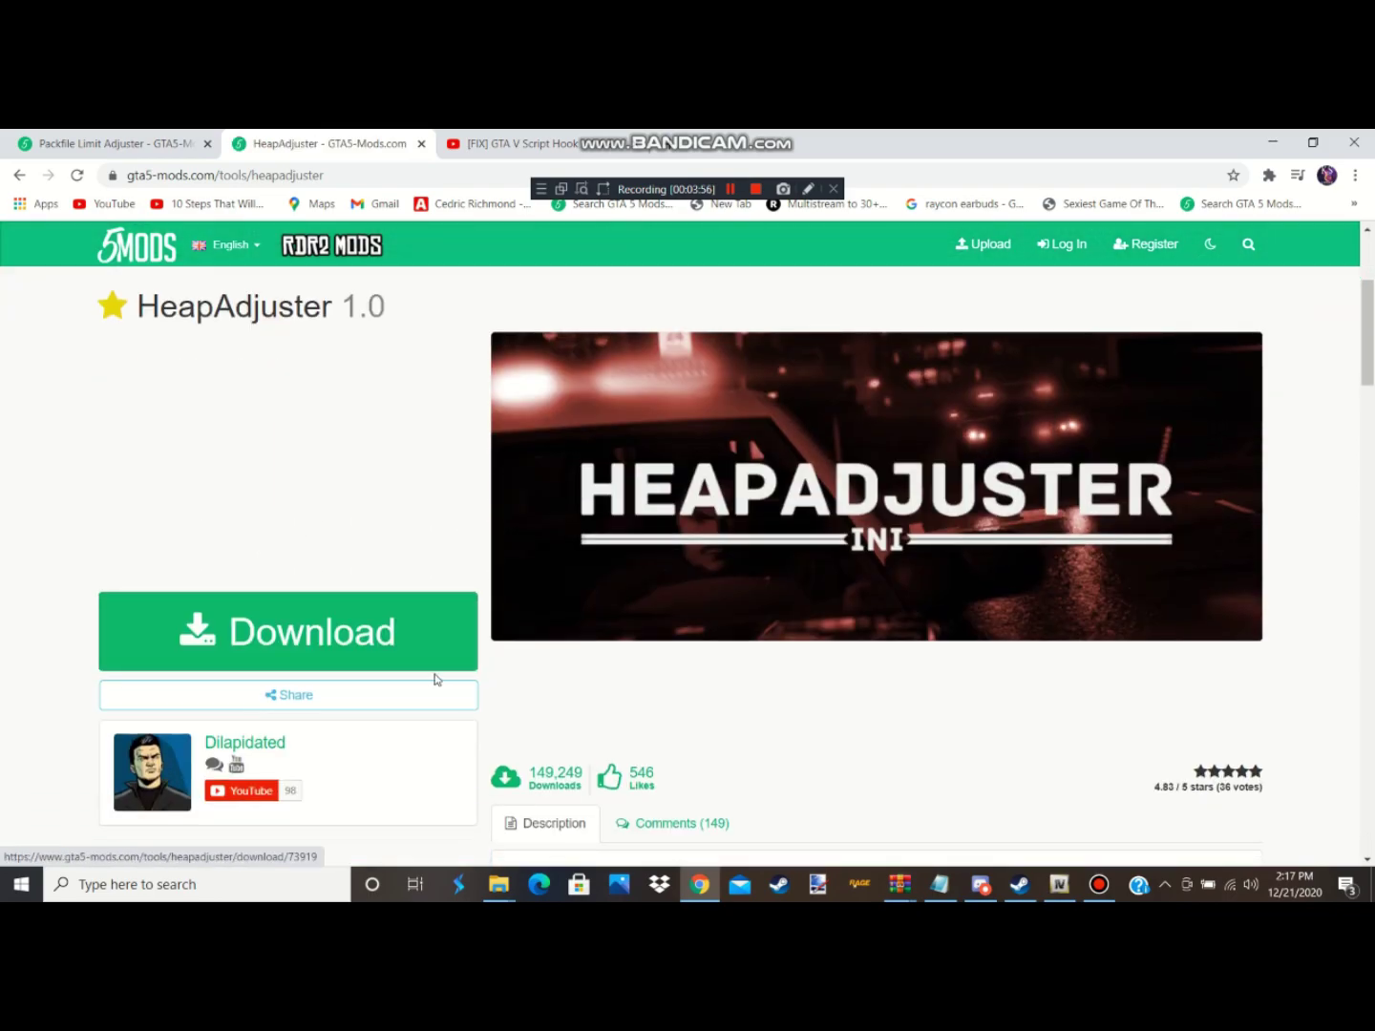
# - Search GTA5-Mods for "config" and look through the listed mods for a game configuration
pyautogui.click(1248, 245)
pyautogui.write('congl')
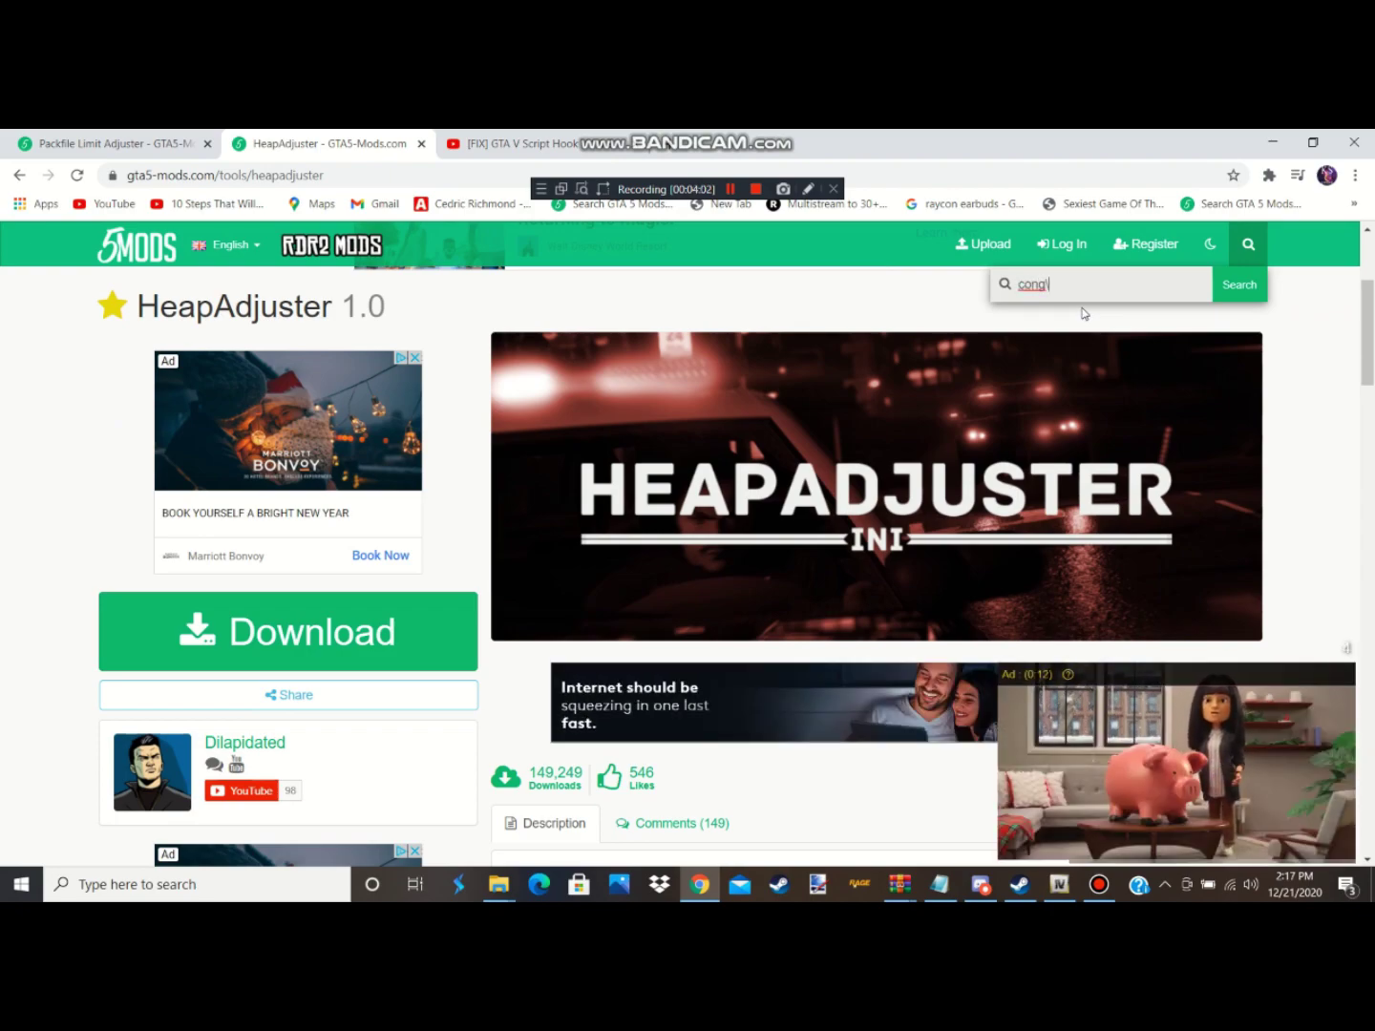
pyautogui.press('BackSpace')
pyautogui.write('t')
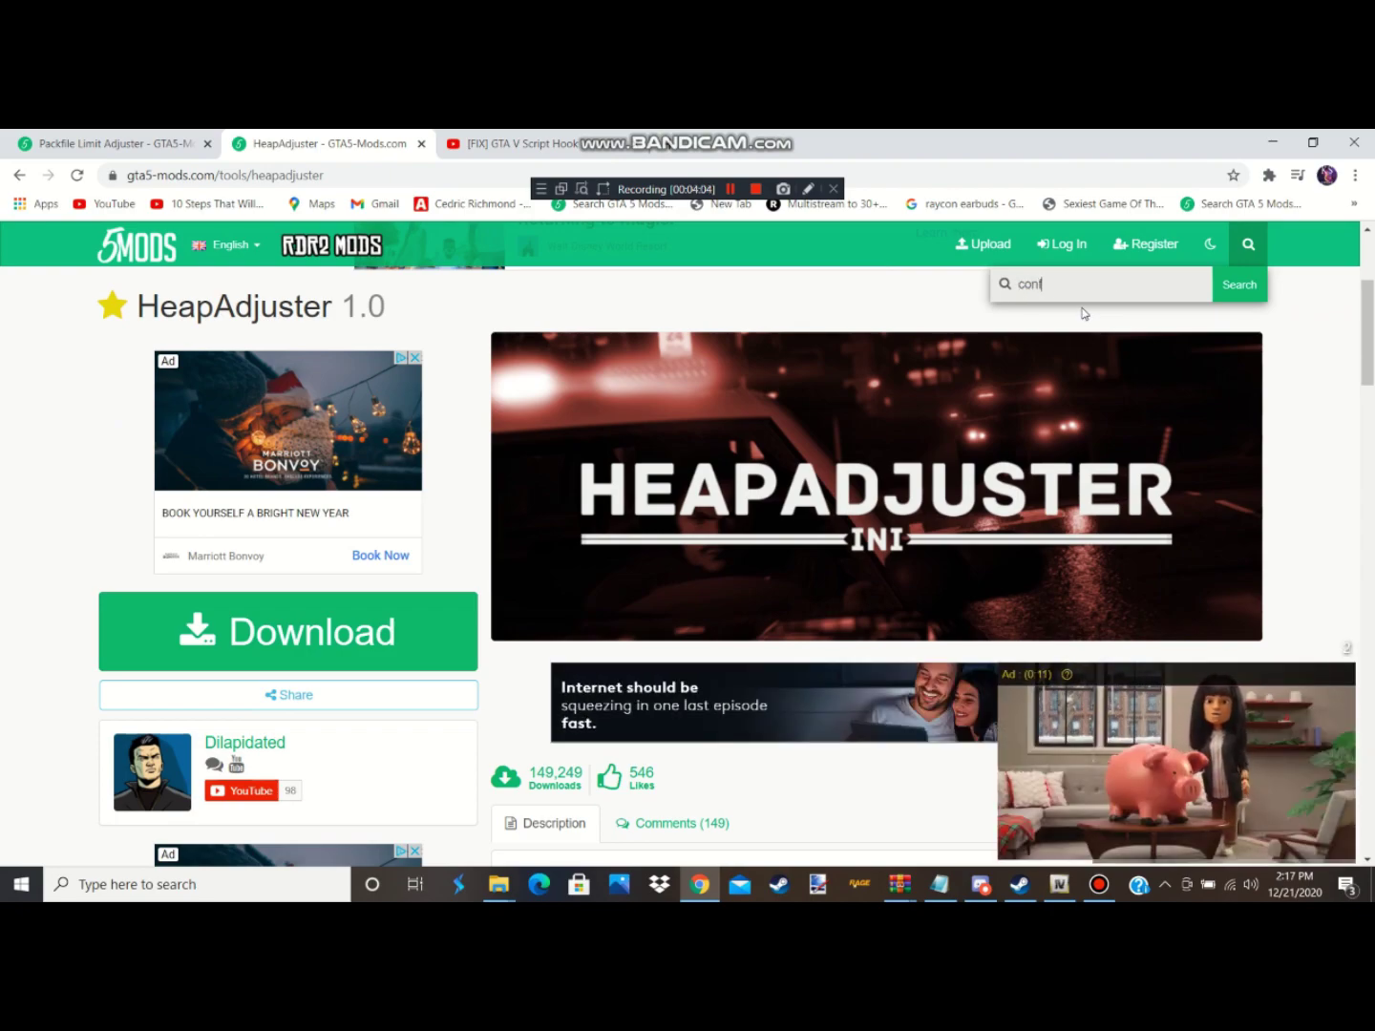
pyautogui.write('ig')
pyautogui.press('Return')
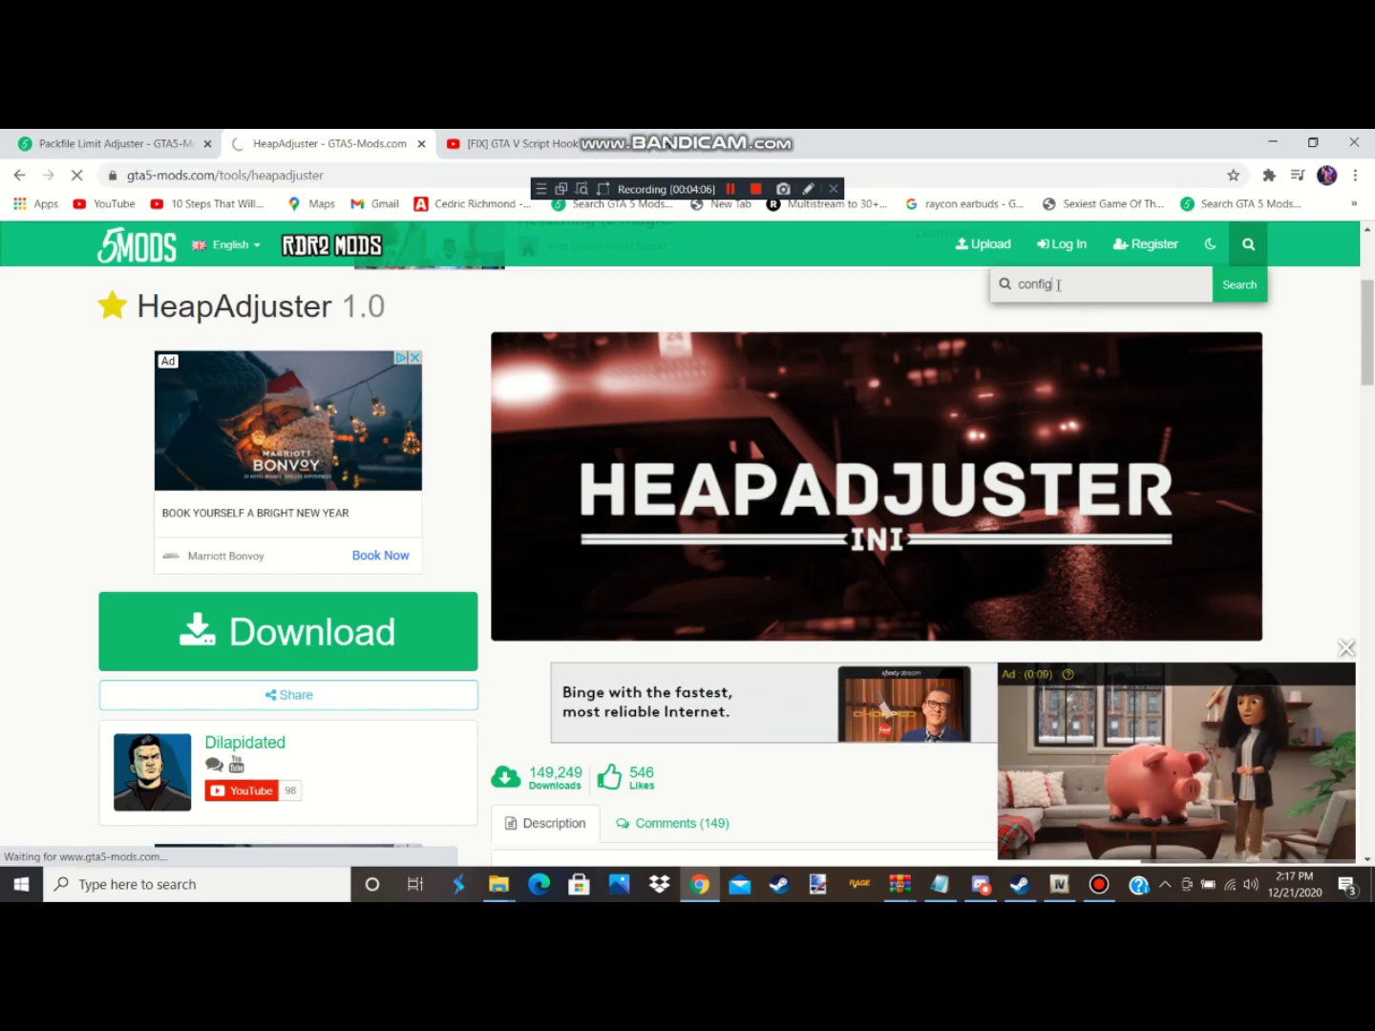
pyautogui.scroll(-4, 697, 447)
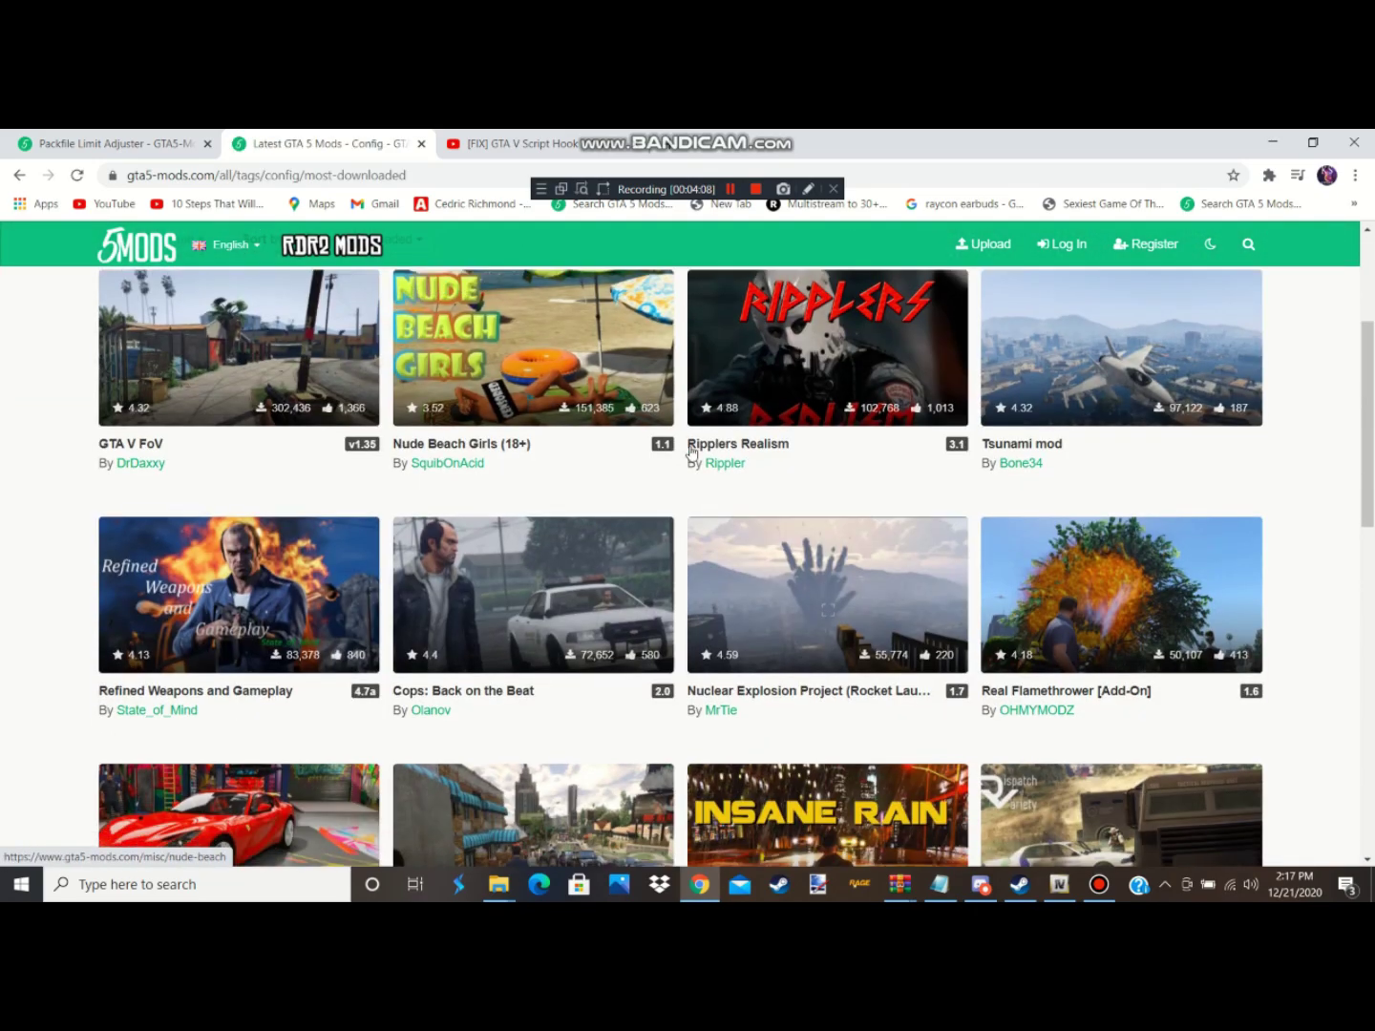
pyautogui.scroll(-8, 698, 447)
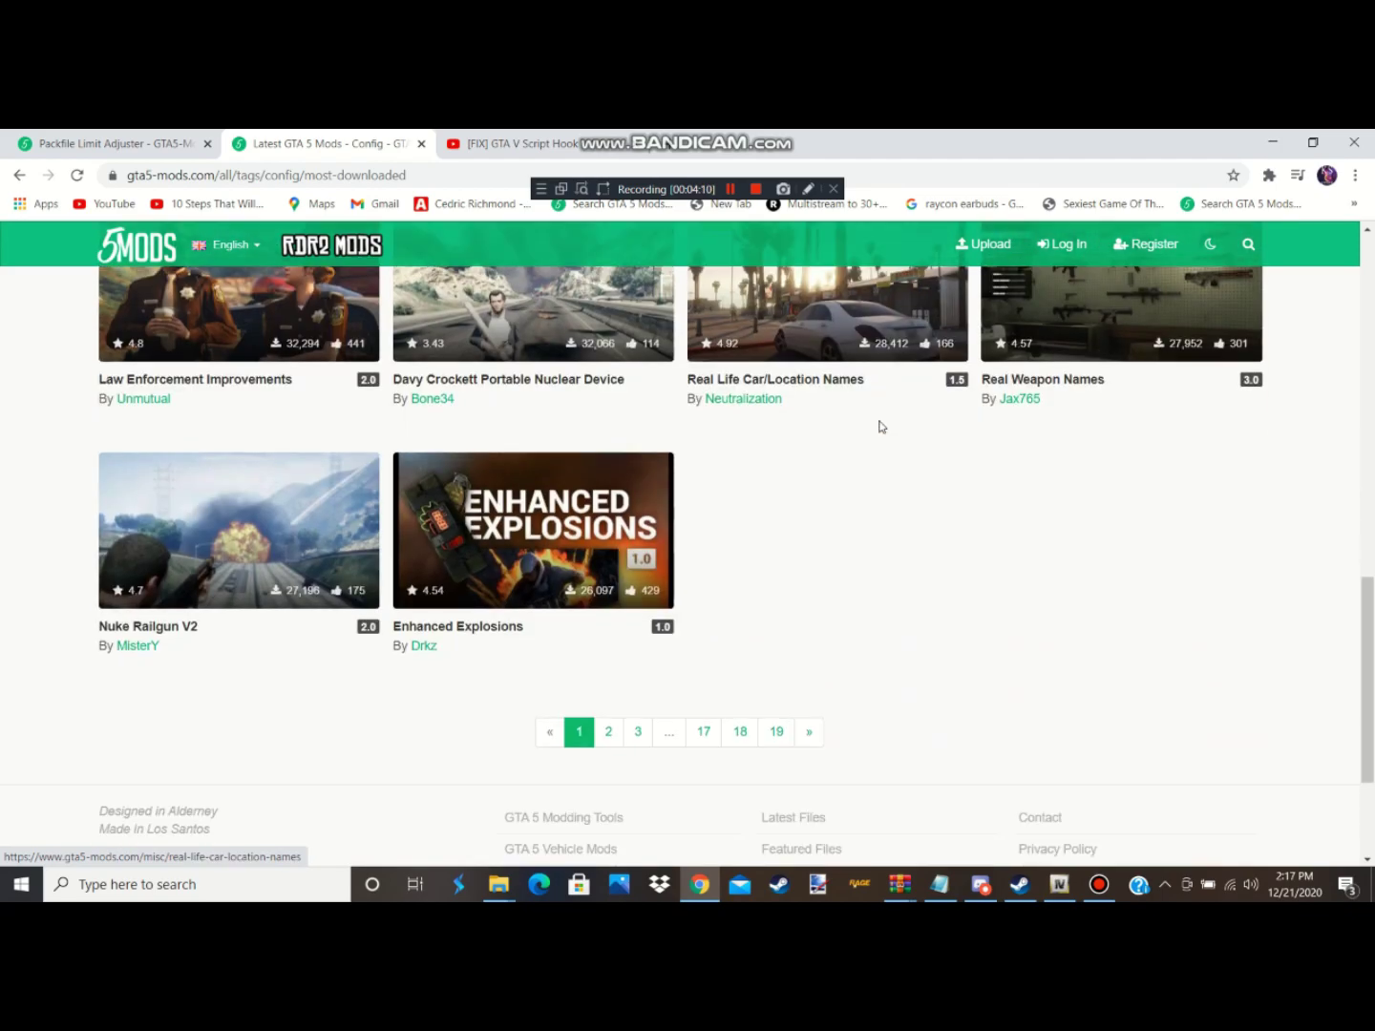
pyautogui.scroll(5, 992, 480)
pyautogui.scroll(10, 992, 481)
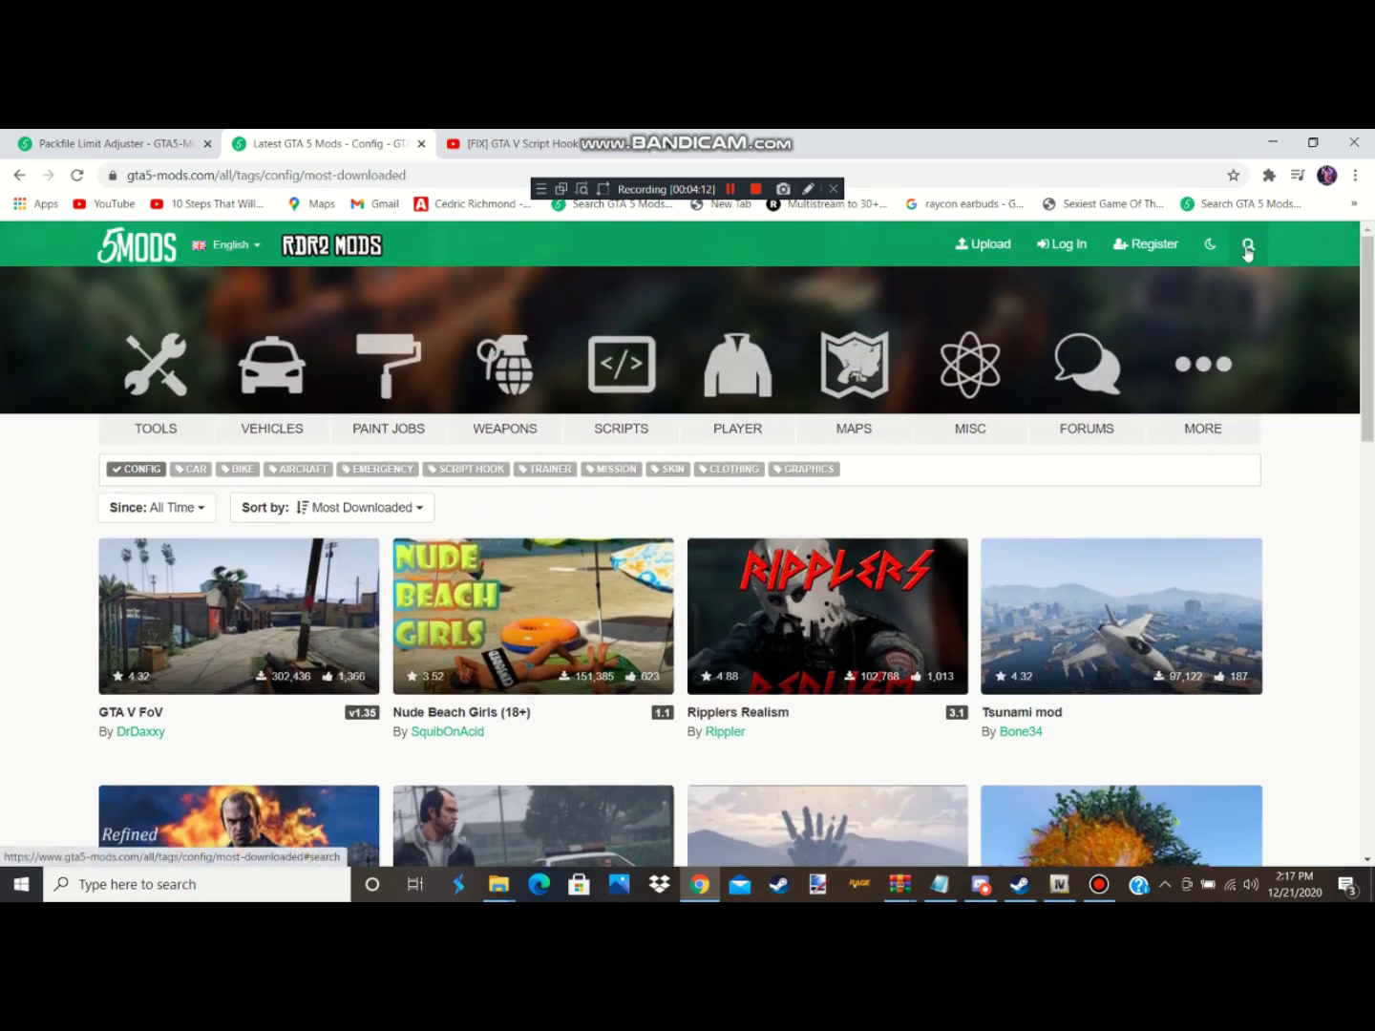
# - Search for a game config and review the version list and description on the Gameconfig (1.0.2189.0) for Limitless Vehicles page
pyautogui.click(1247, 245)
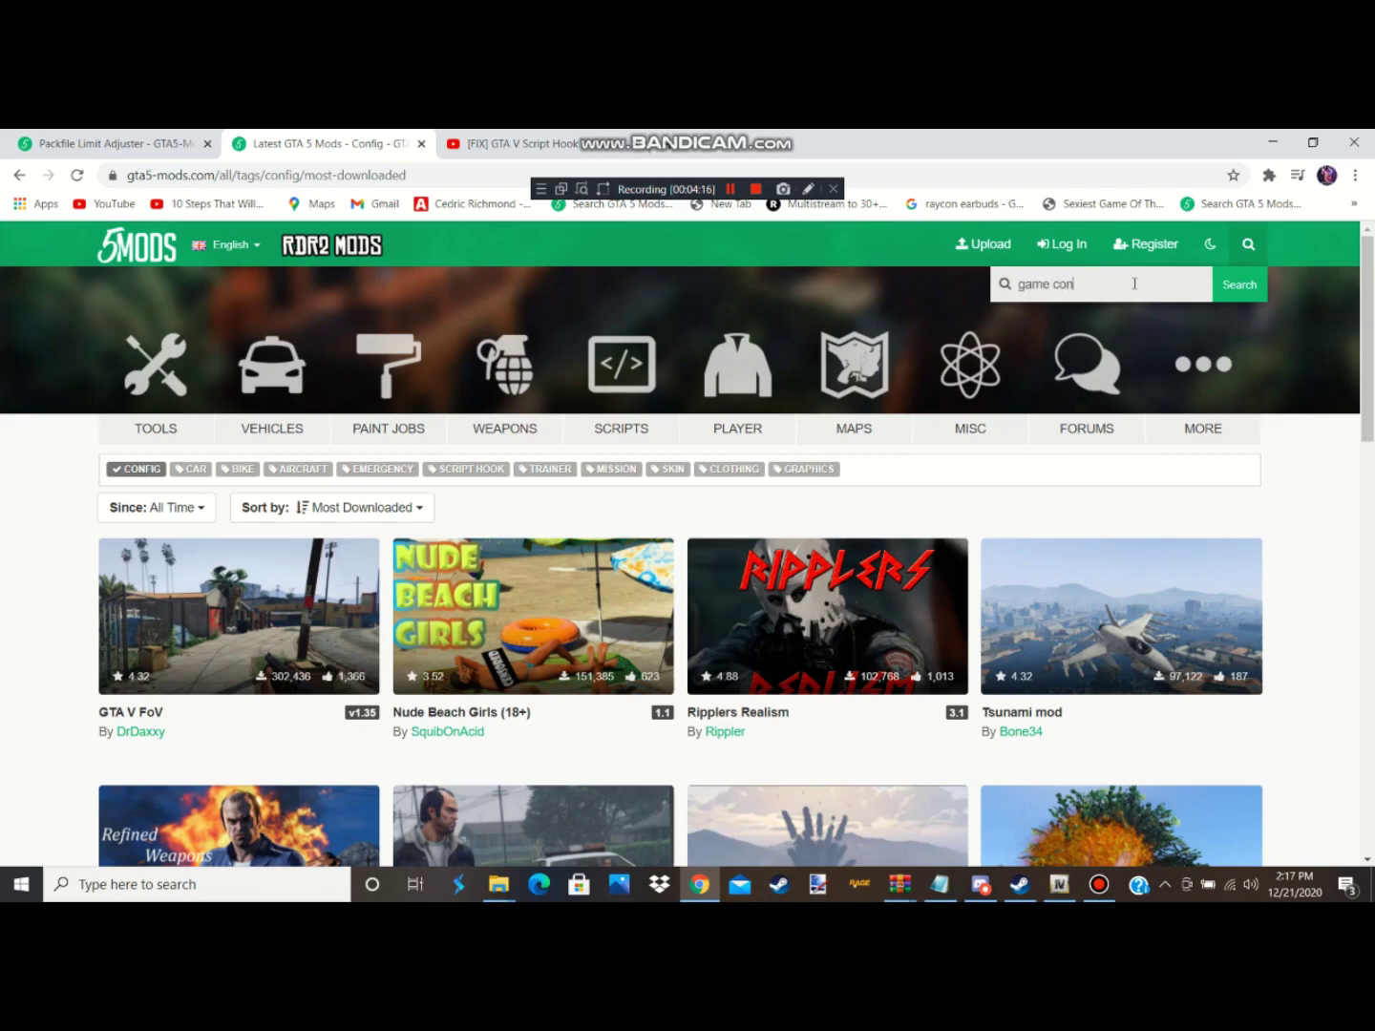
pyautogui.press('Return')
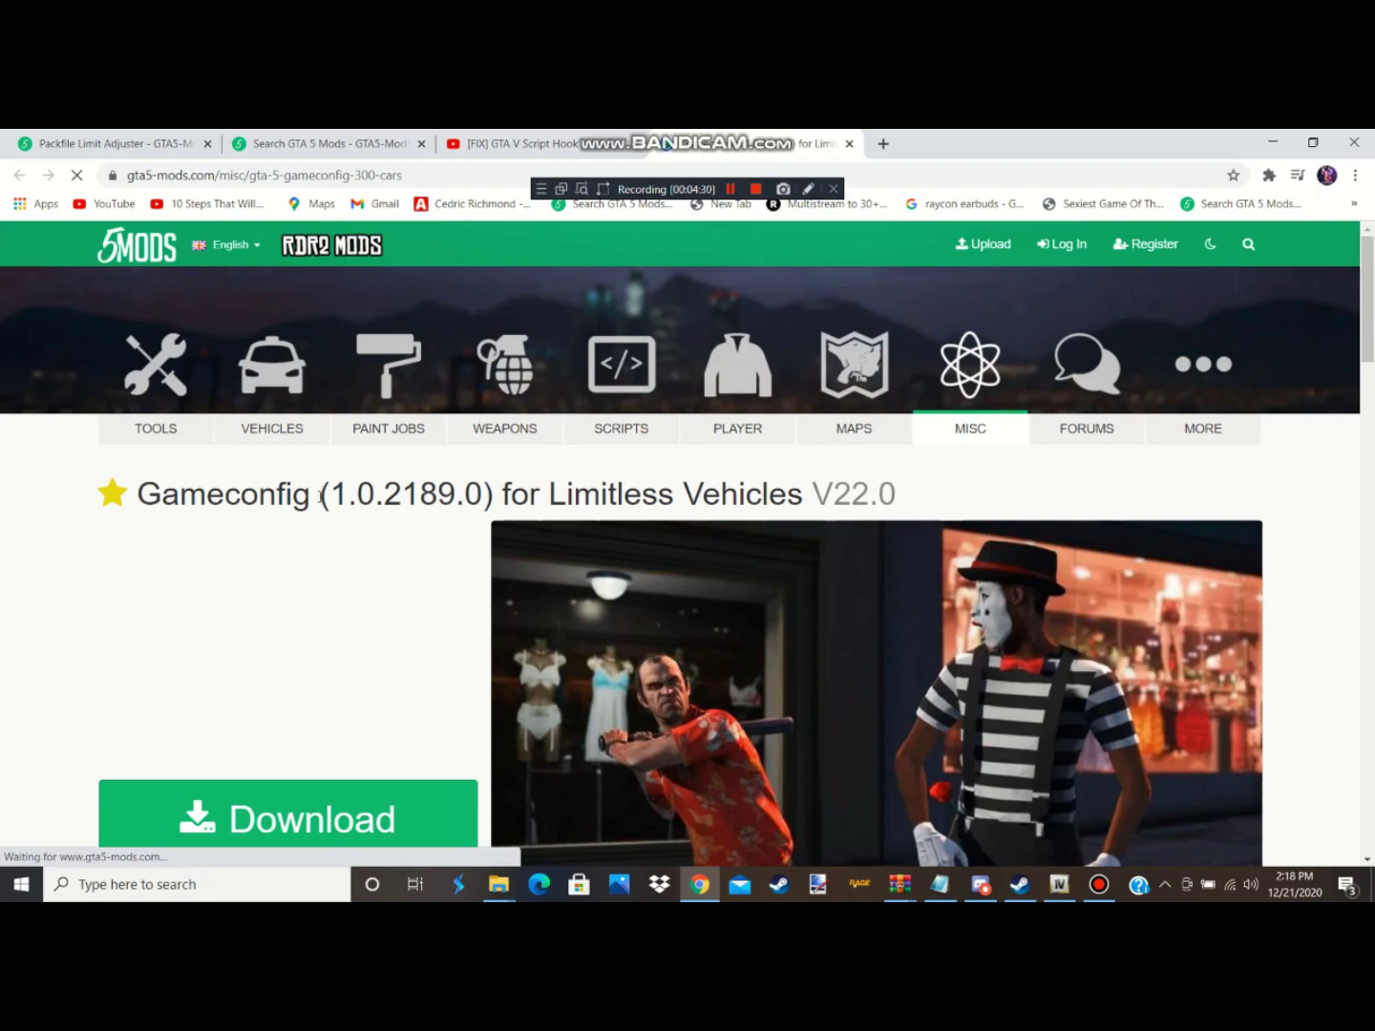
pyautogui.scroll(-1, 344, 574)
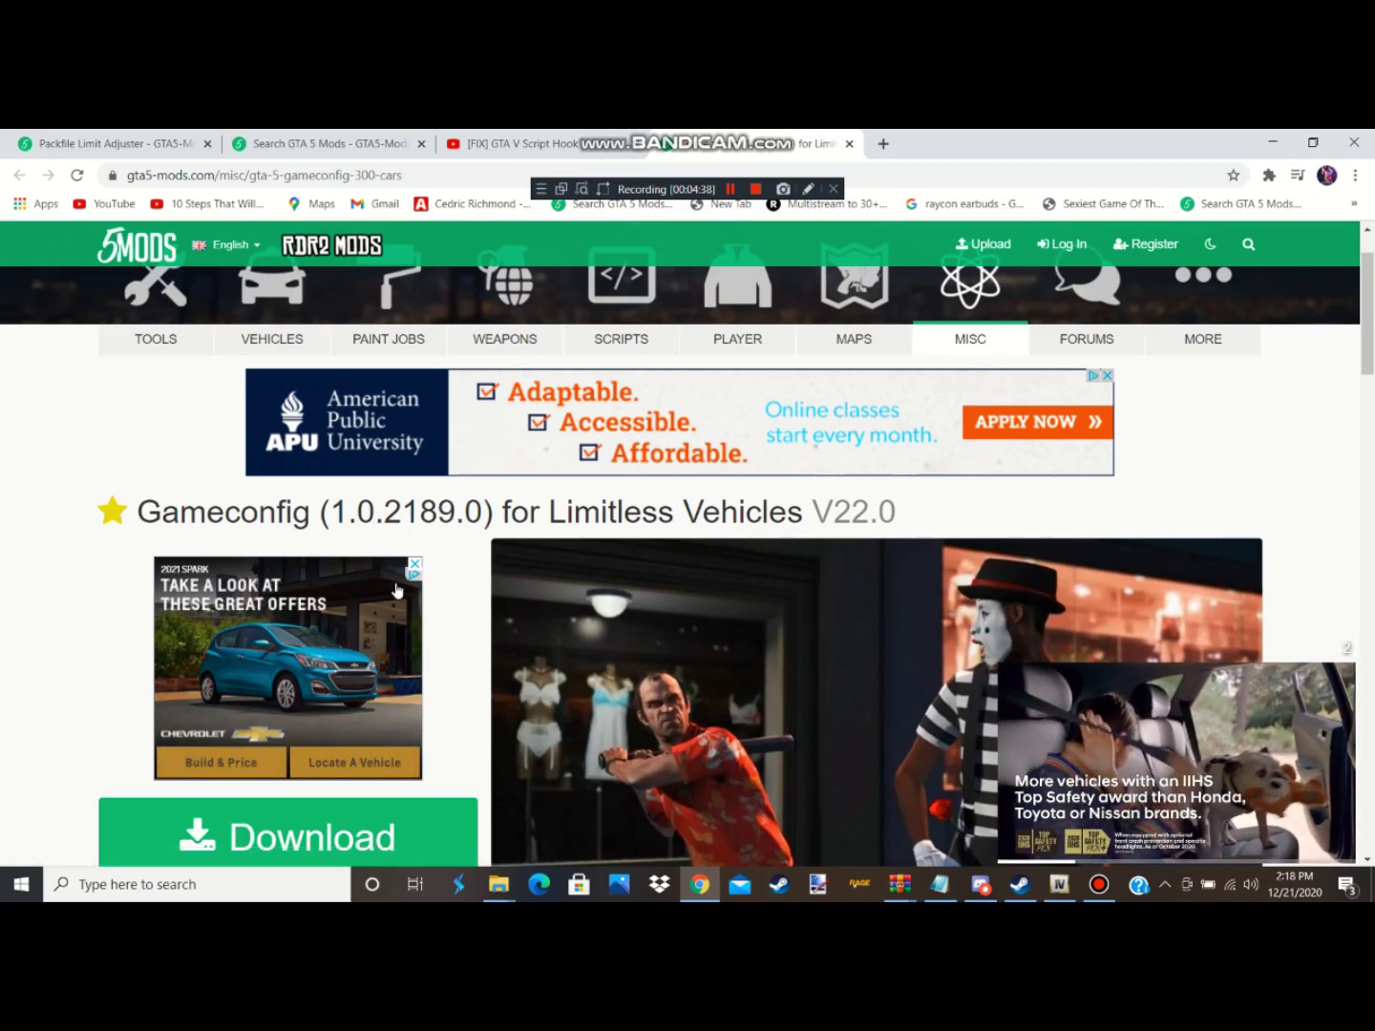
pyautogui.scroll(-7, 398, 591)
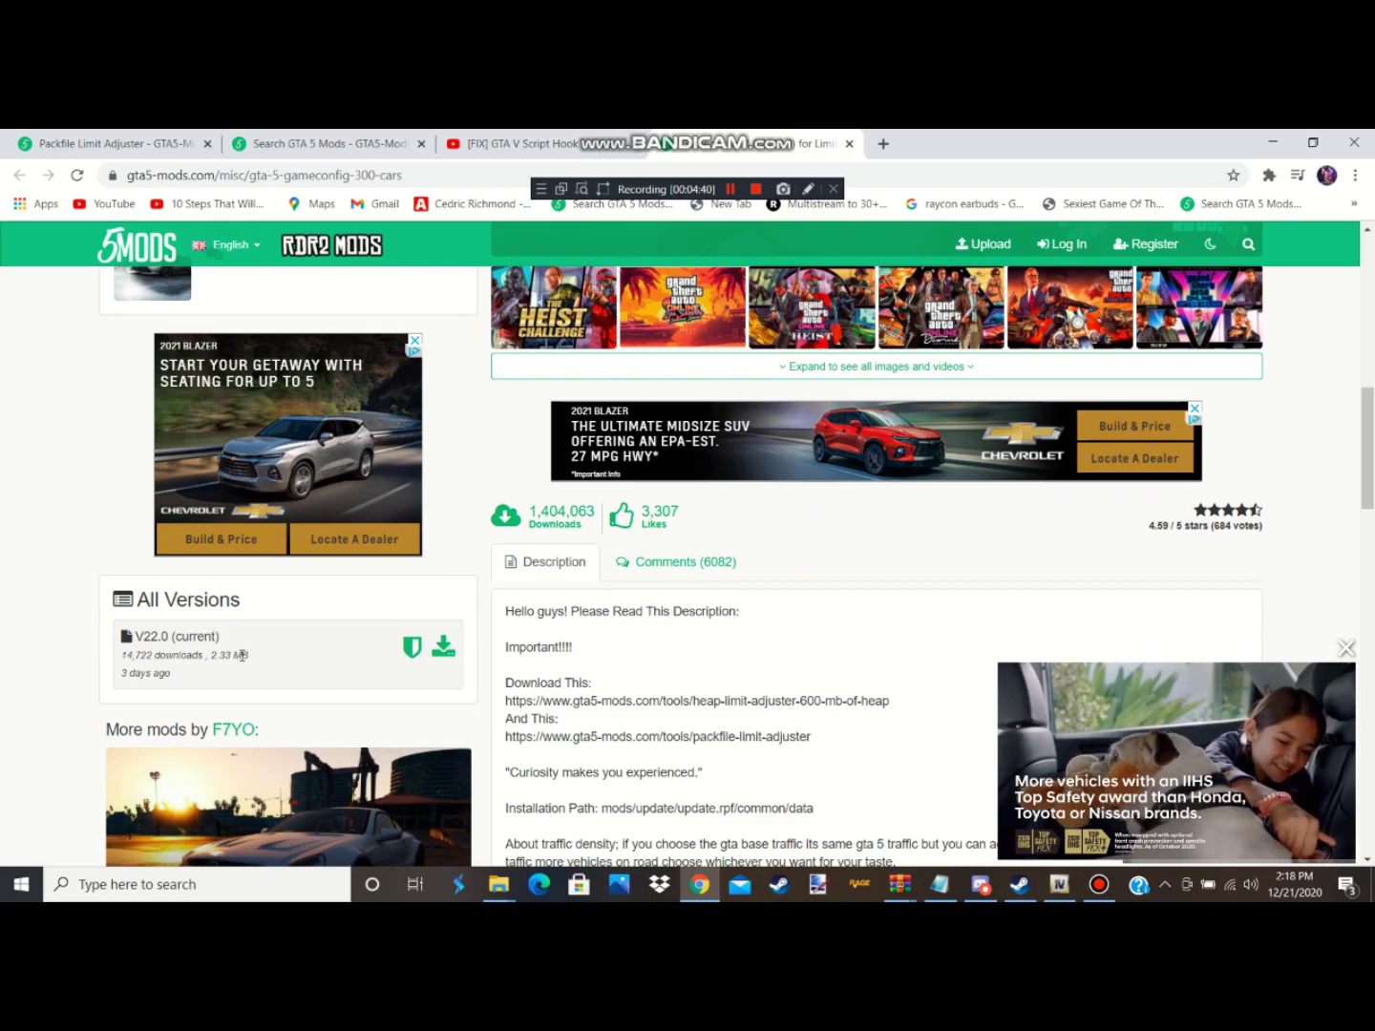
pyautogui.click(115, 676)
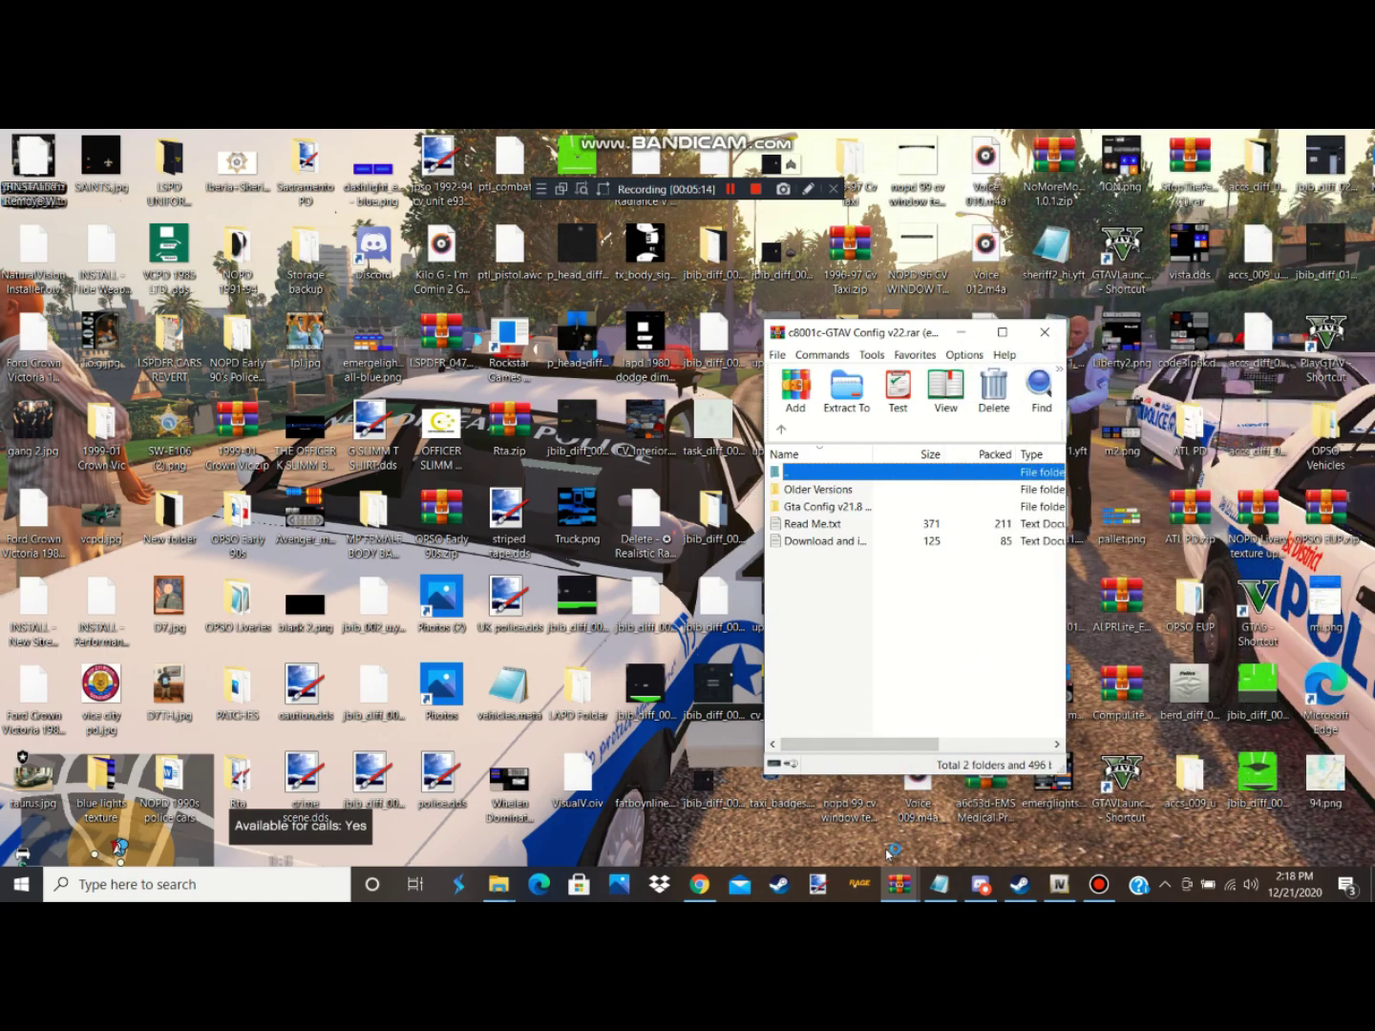
# - Switch to OpenIV, open the favorite for the common/data folder of mods/update/update.rpf, and locate gameconfig.xml
pyautogui.moveTo(899, 884)
pyautogui.moveTo(988, 826)
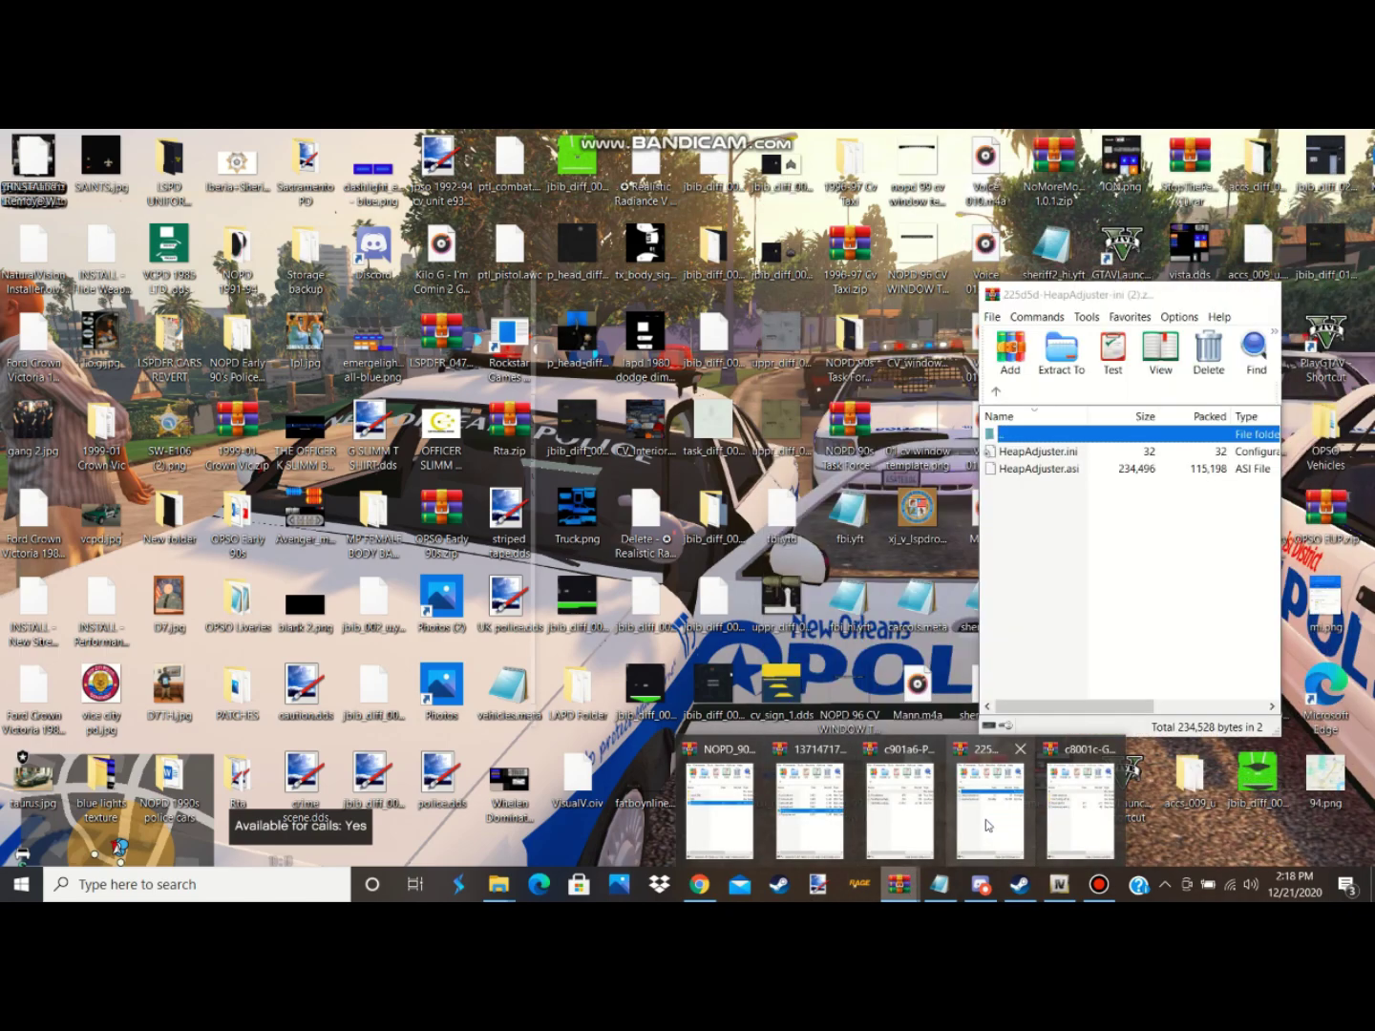
pyautogui.click(1078, 830)
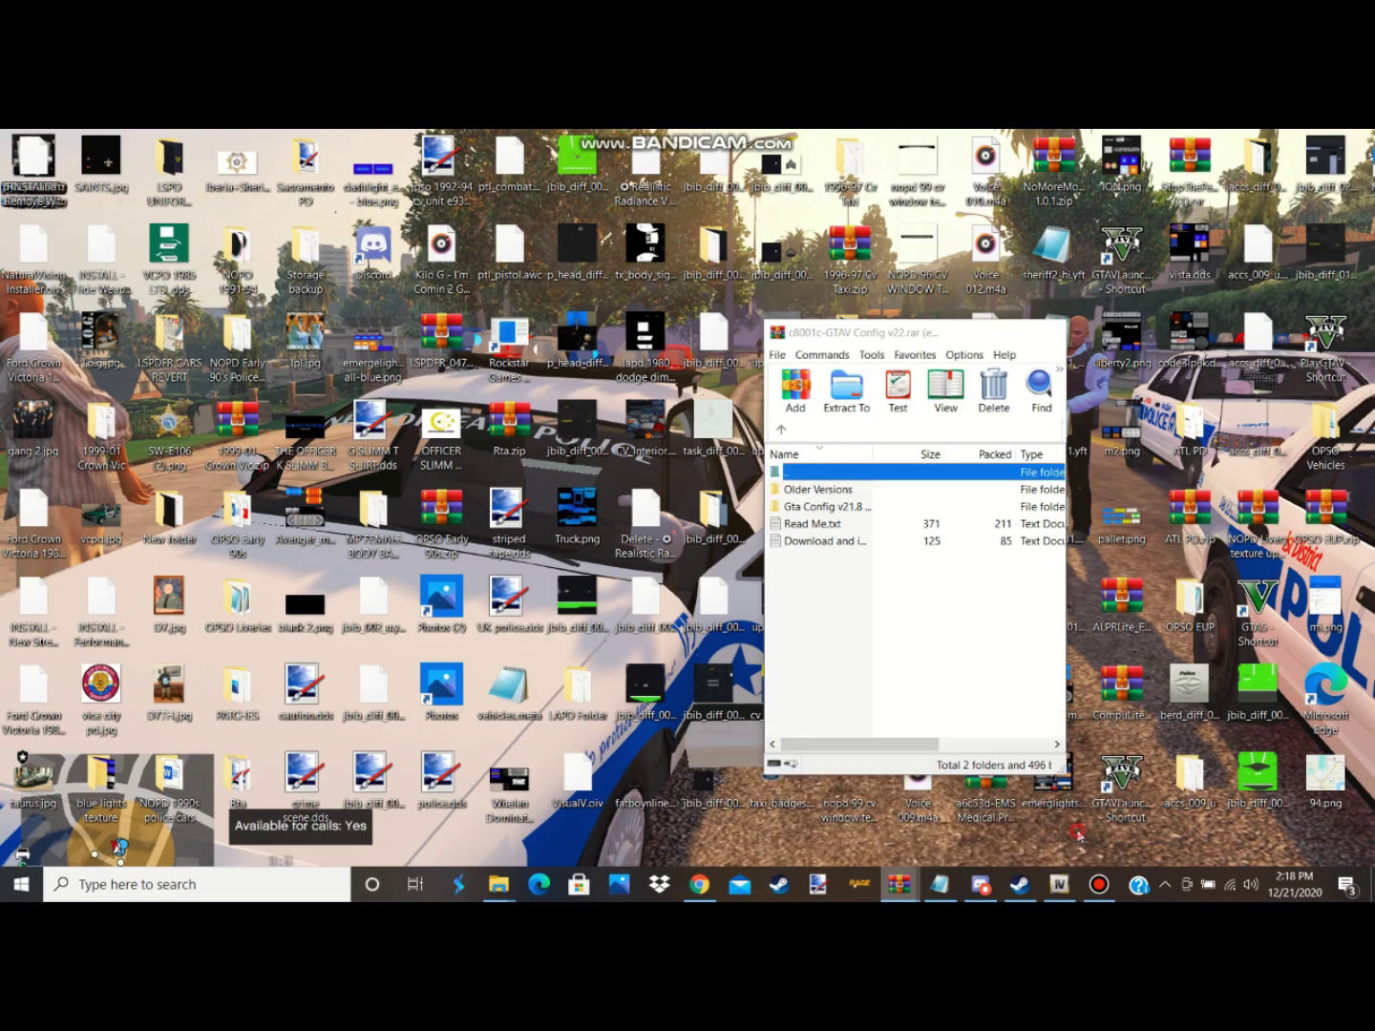
pyautogui.click(1059, 885)
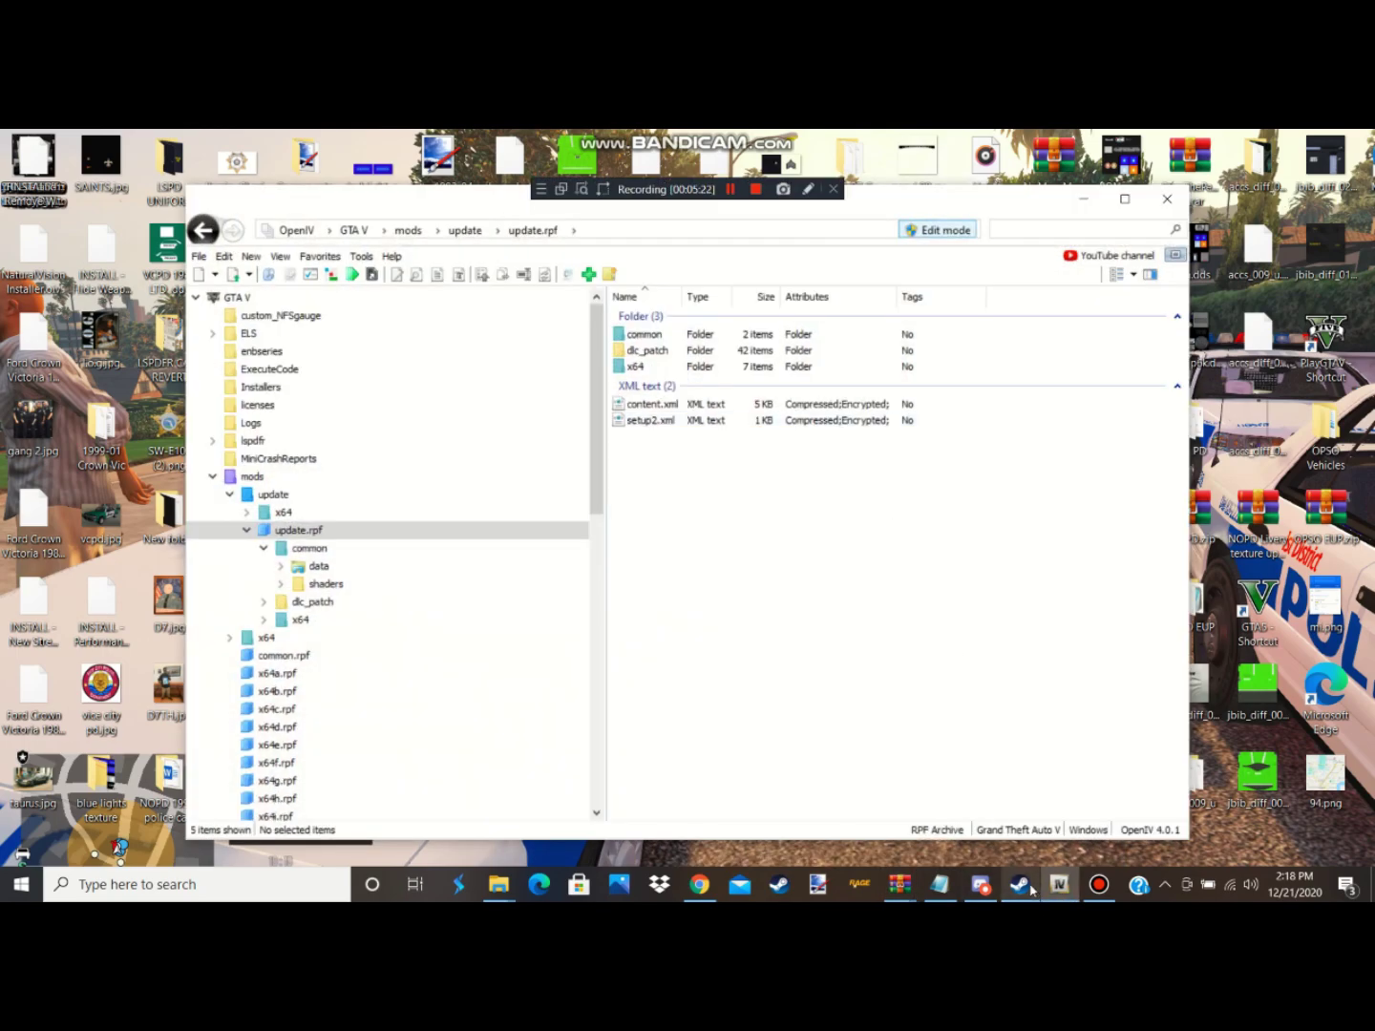
pyautogui.click(320, 256)
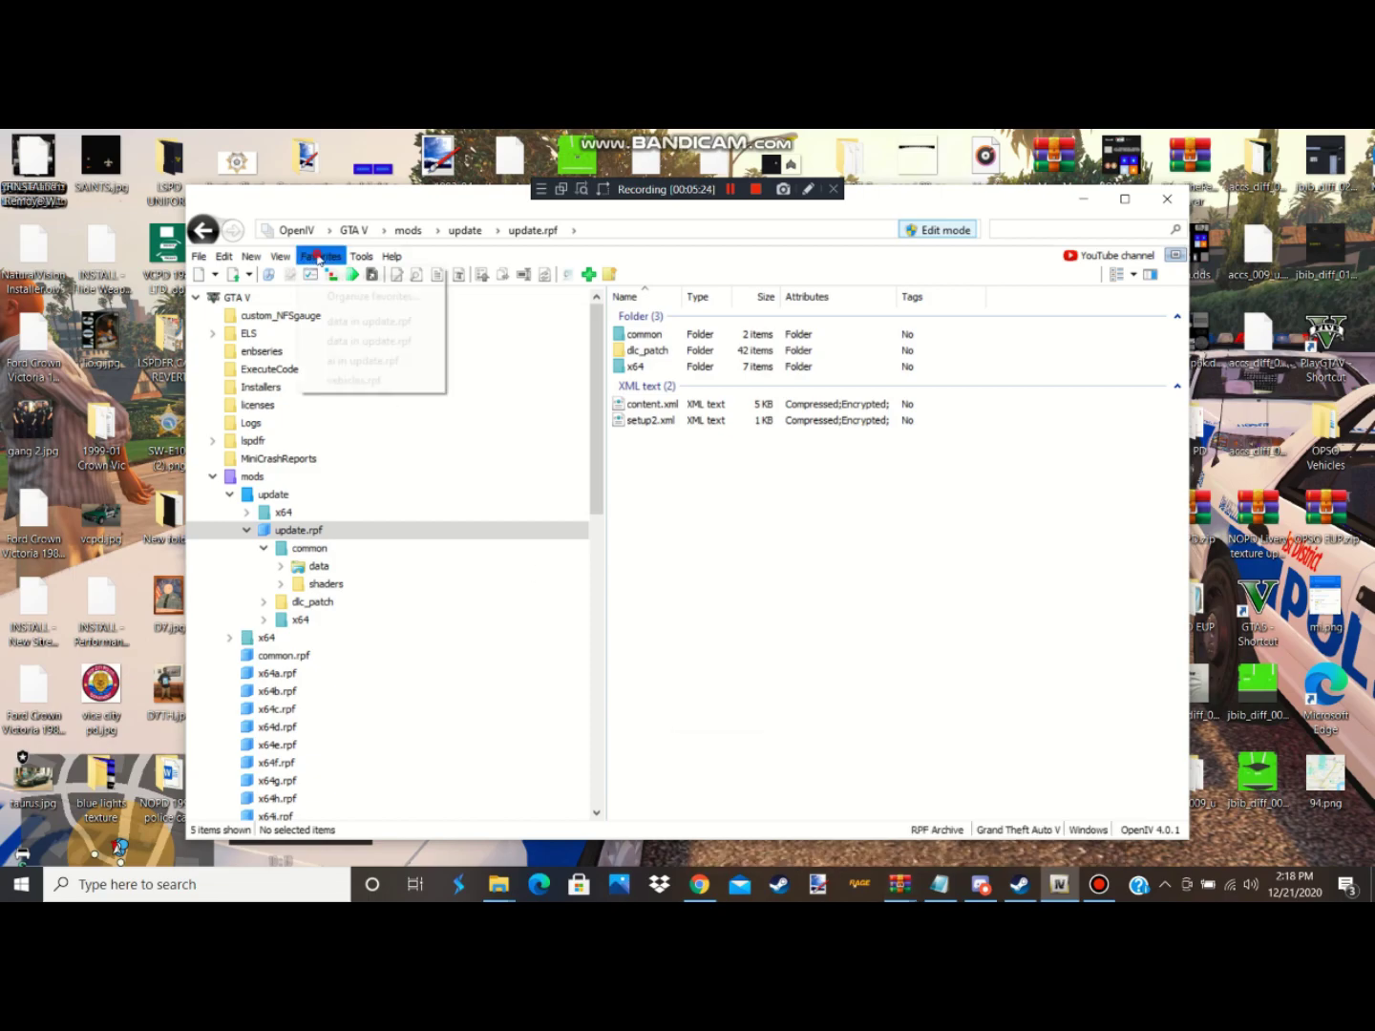
pyautogui.click(359, 323)
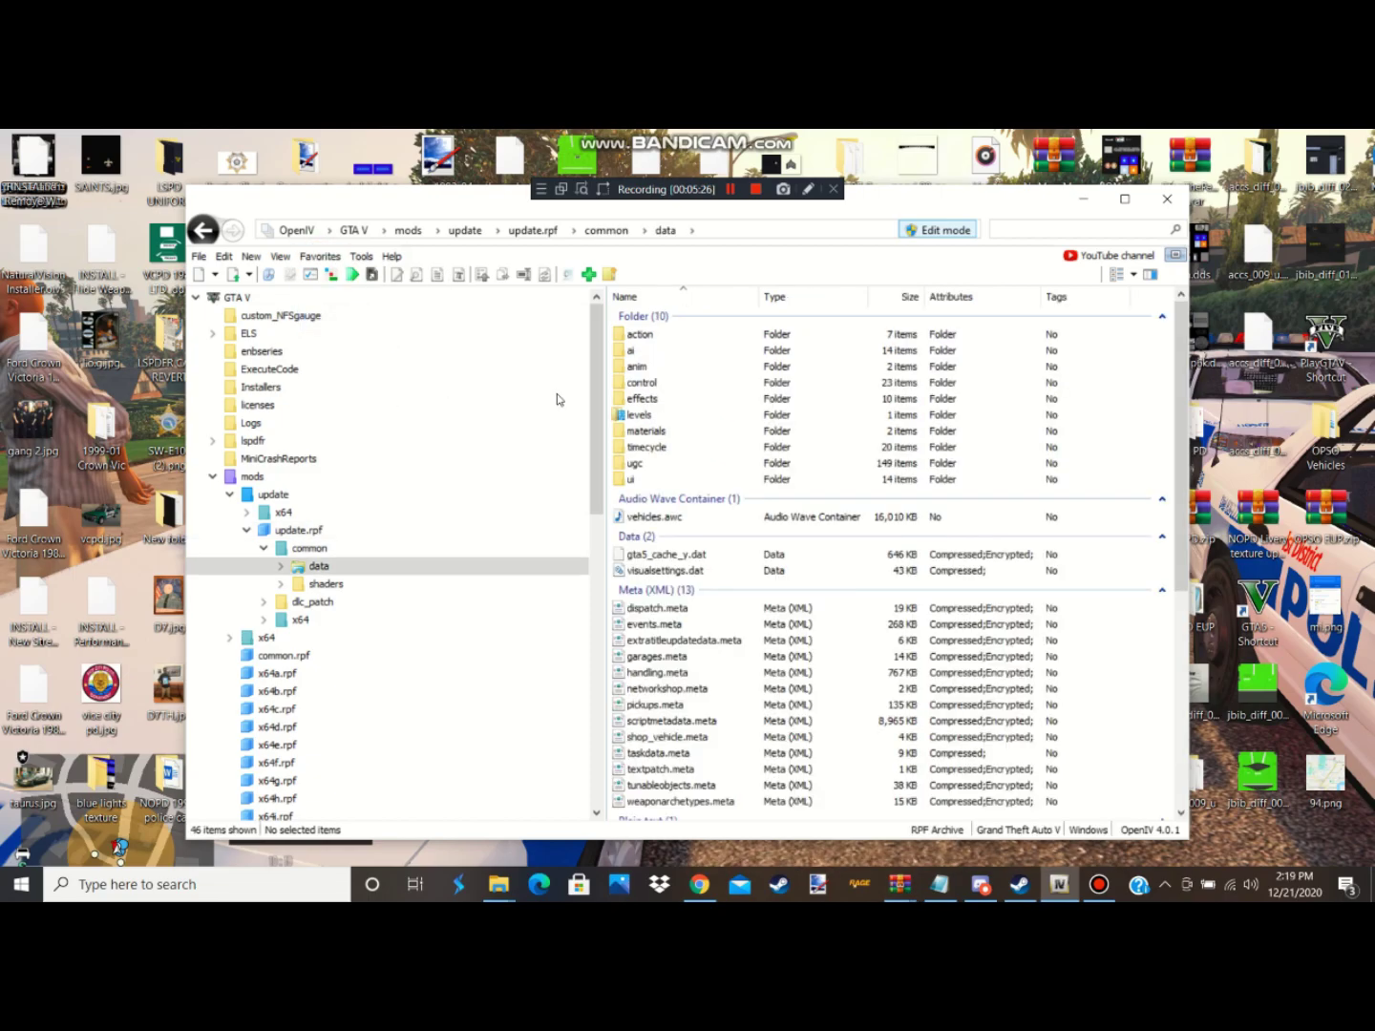
pyautogui.click(320, 255)
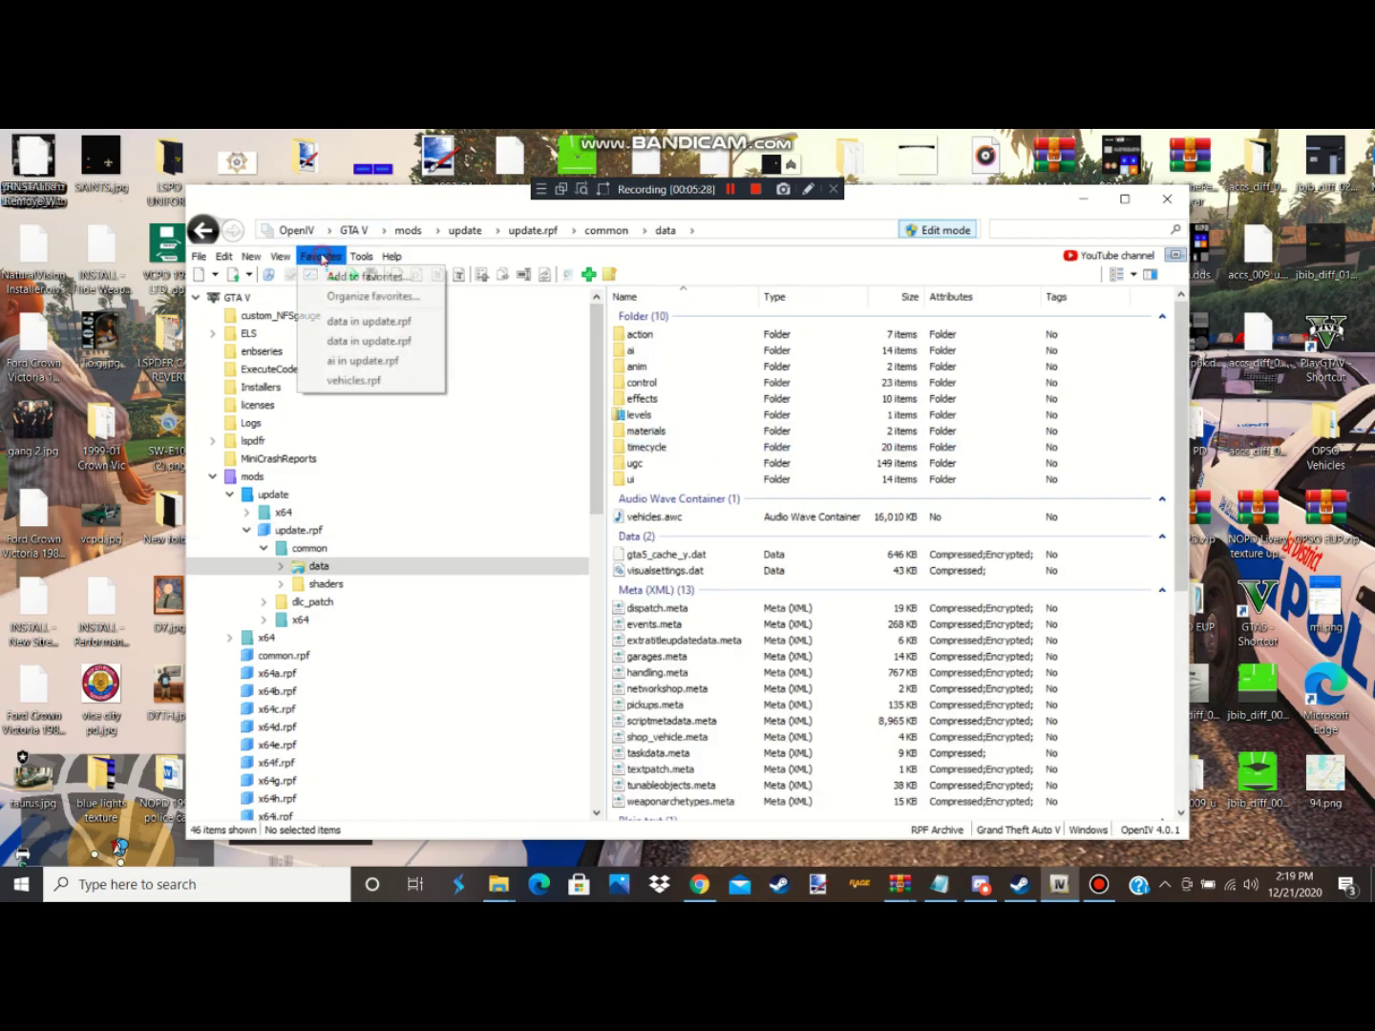
pyautogui.click(343, 344)
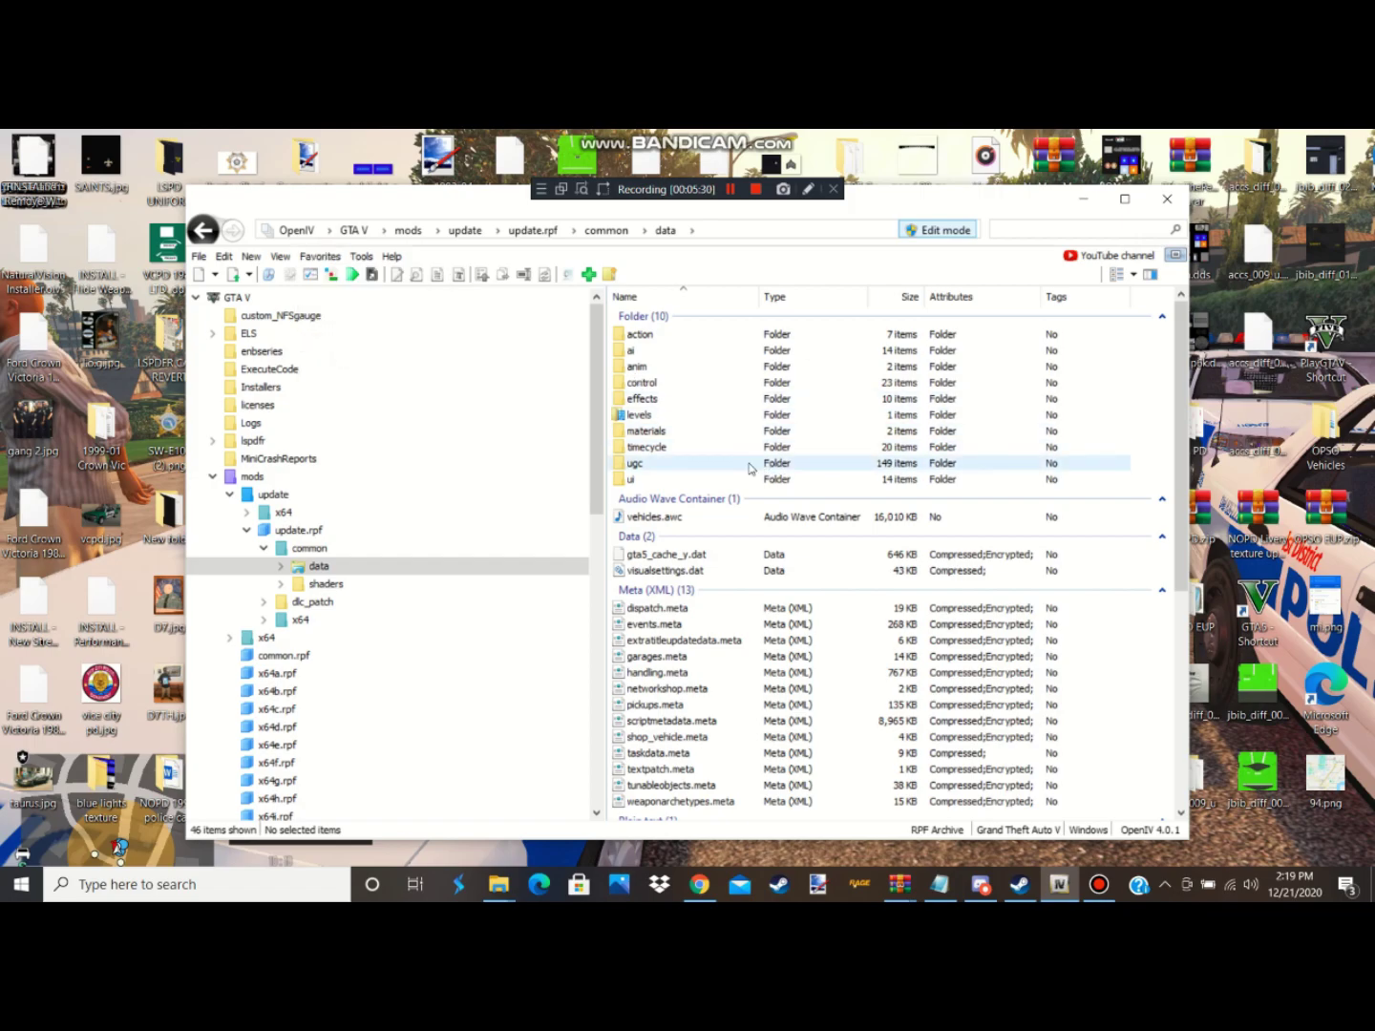
pyautogui.scroll(-3, 744, 486)
pyautogui.scroll(-2, 688, 572)
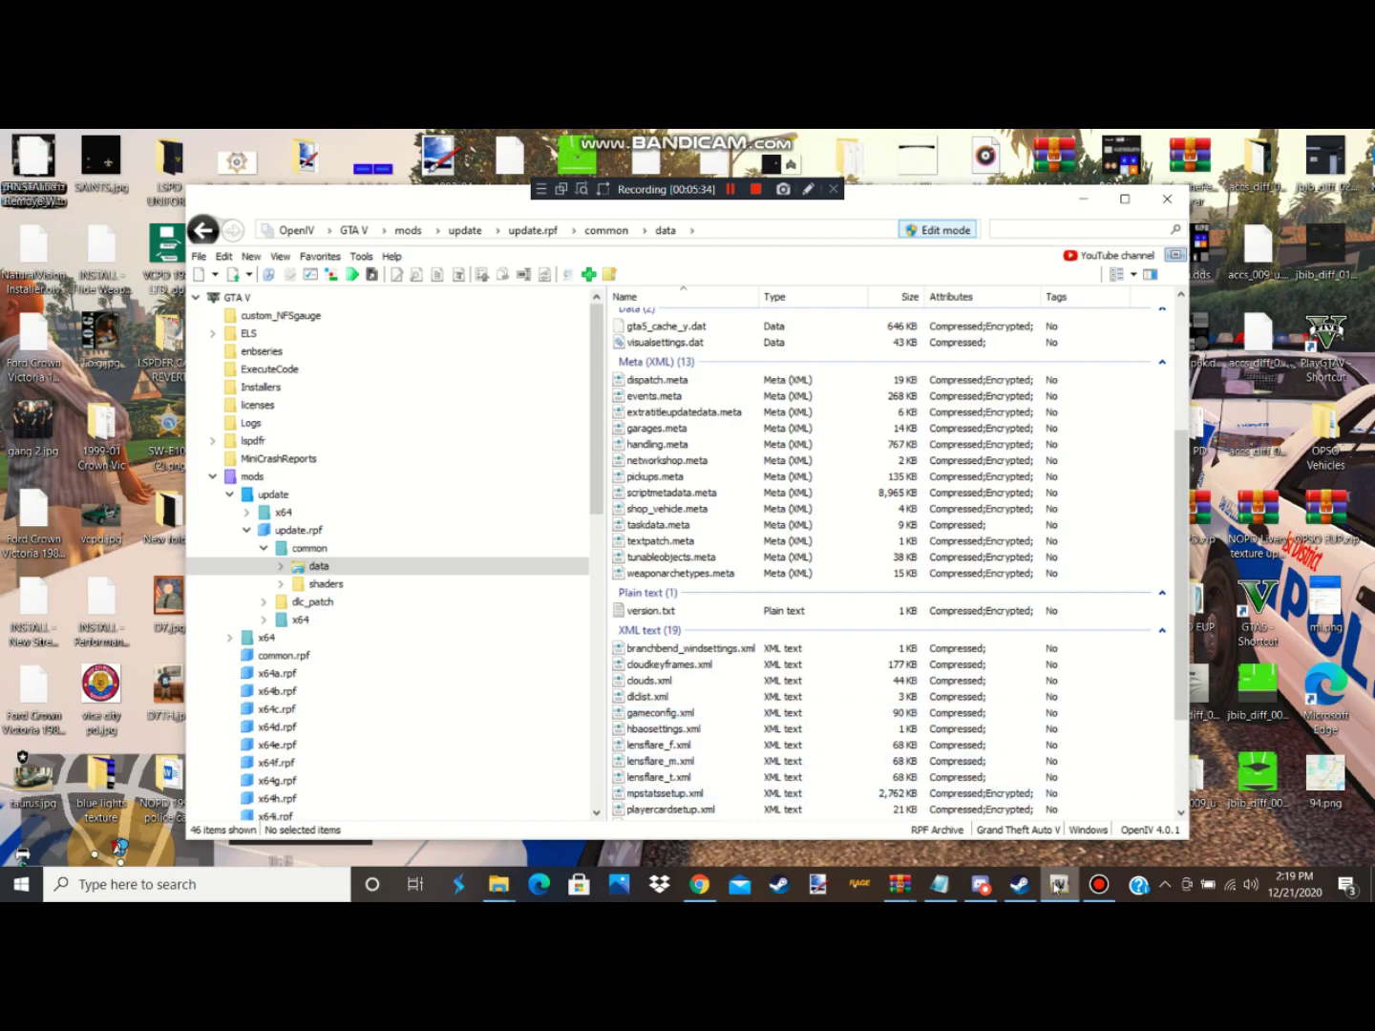
# - Switch to the GTAV Config v22.rar archive and open the Stock Traffic folder inside Gta Config v21.8 for v 1.0.2189.0, alongside OpenIV
pyautogui.click(899, 885)
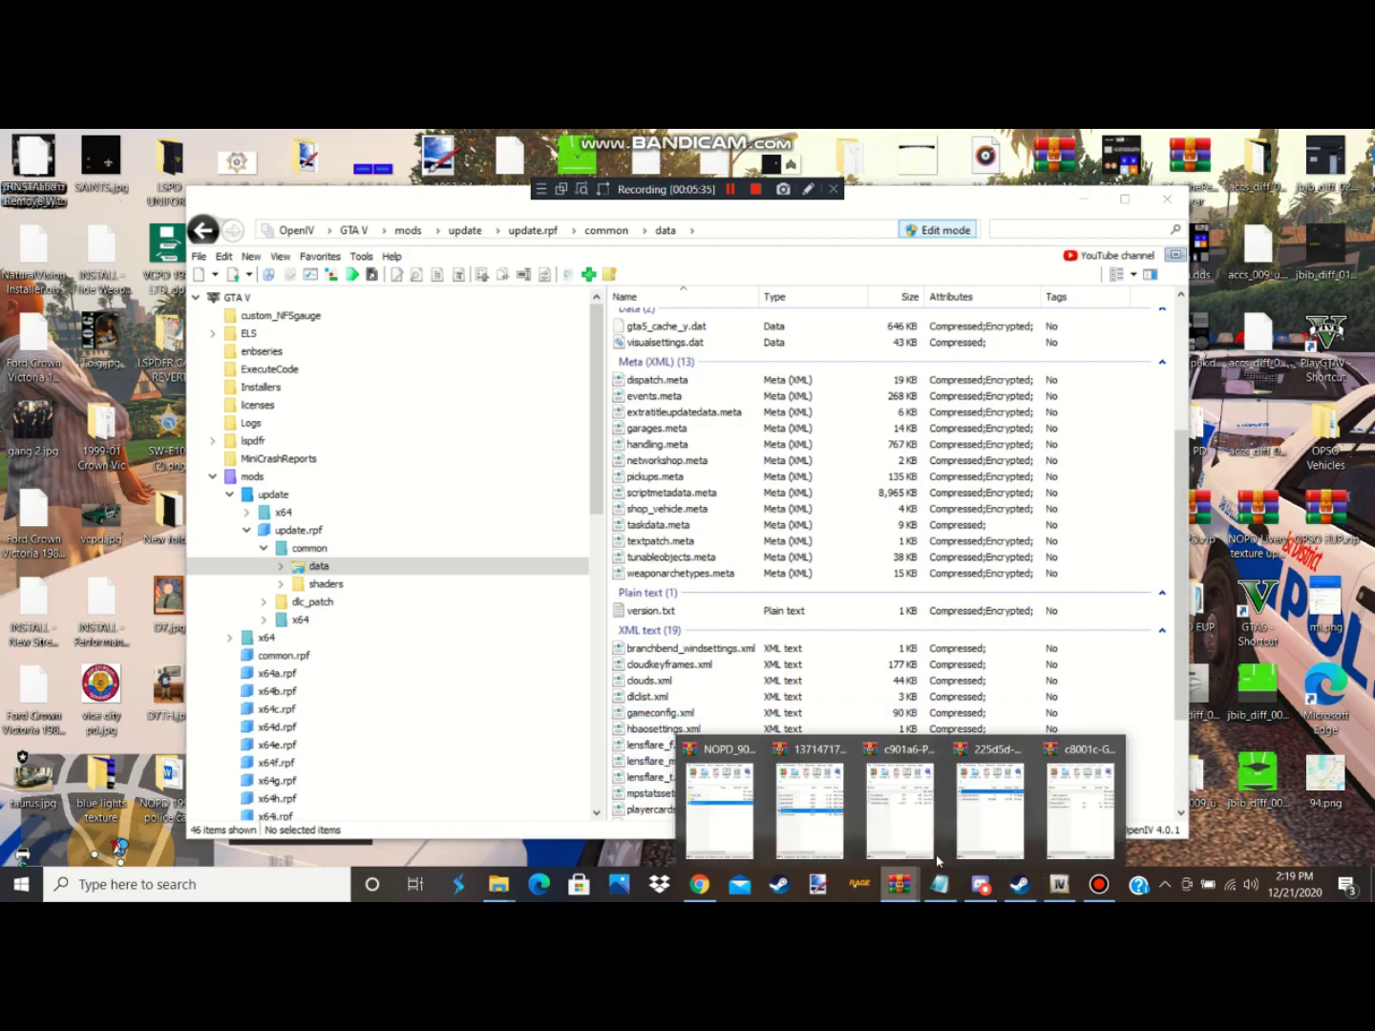
pyautogui.click(1080, 847)
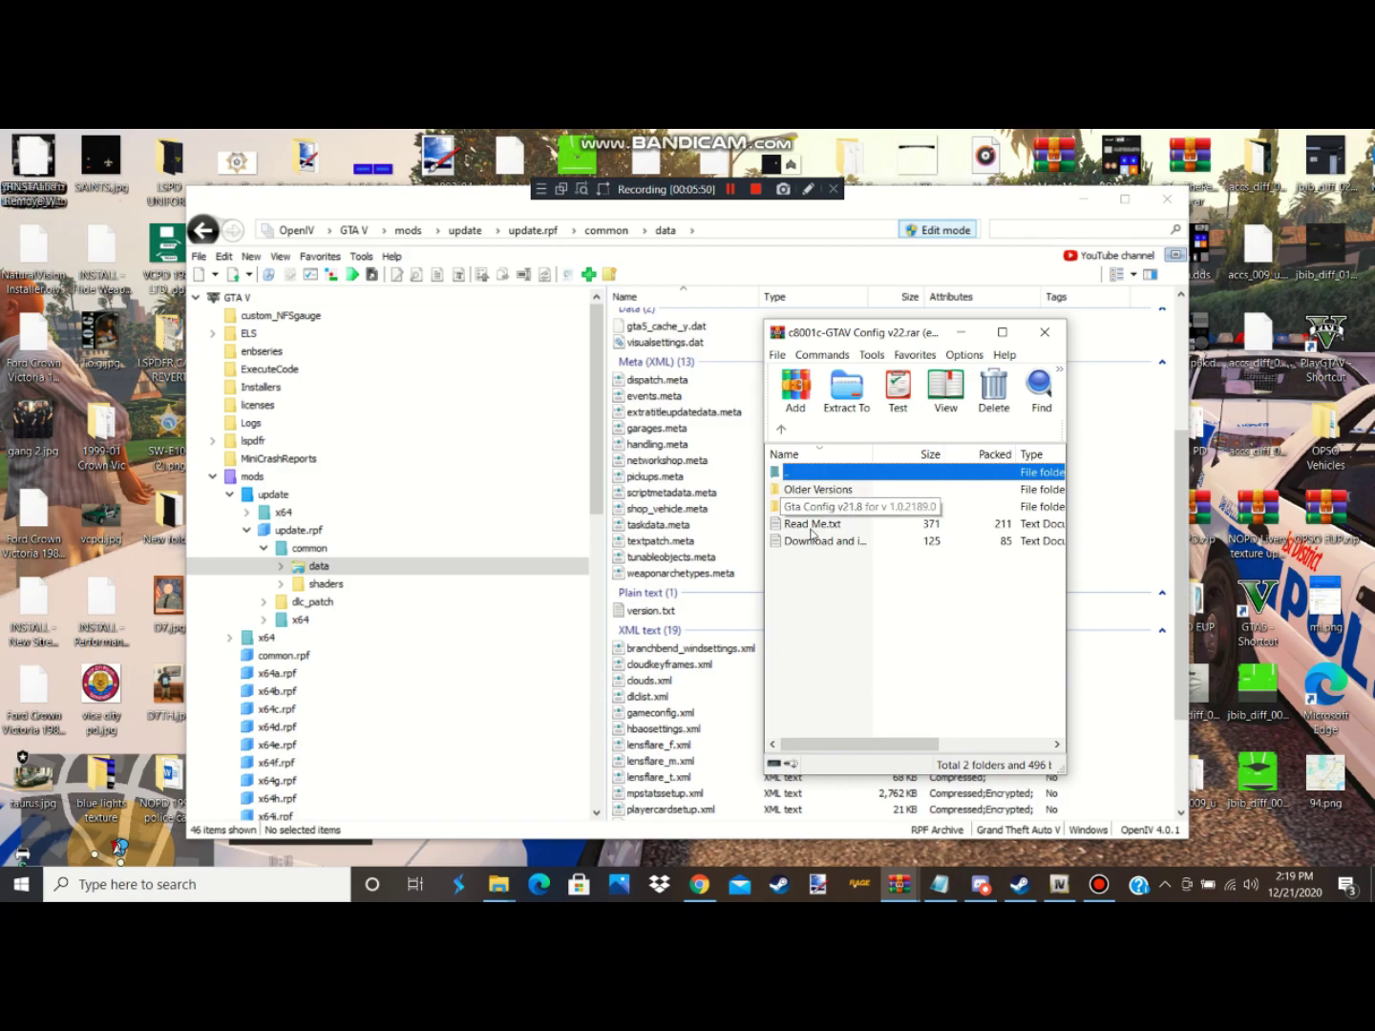
pyautogui.moveTo(873, 339); pyautogui.dragTo(743, 342)
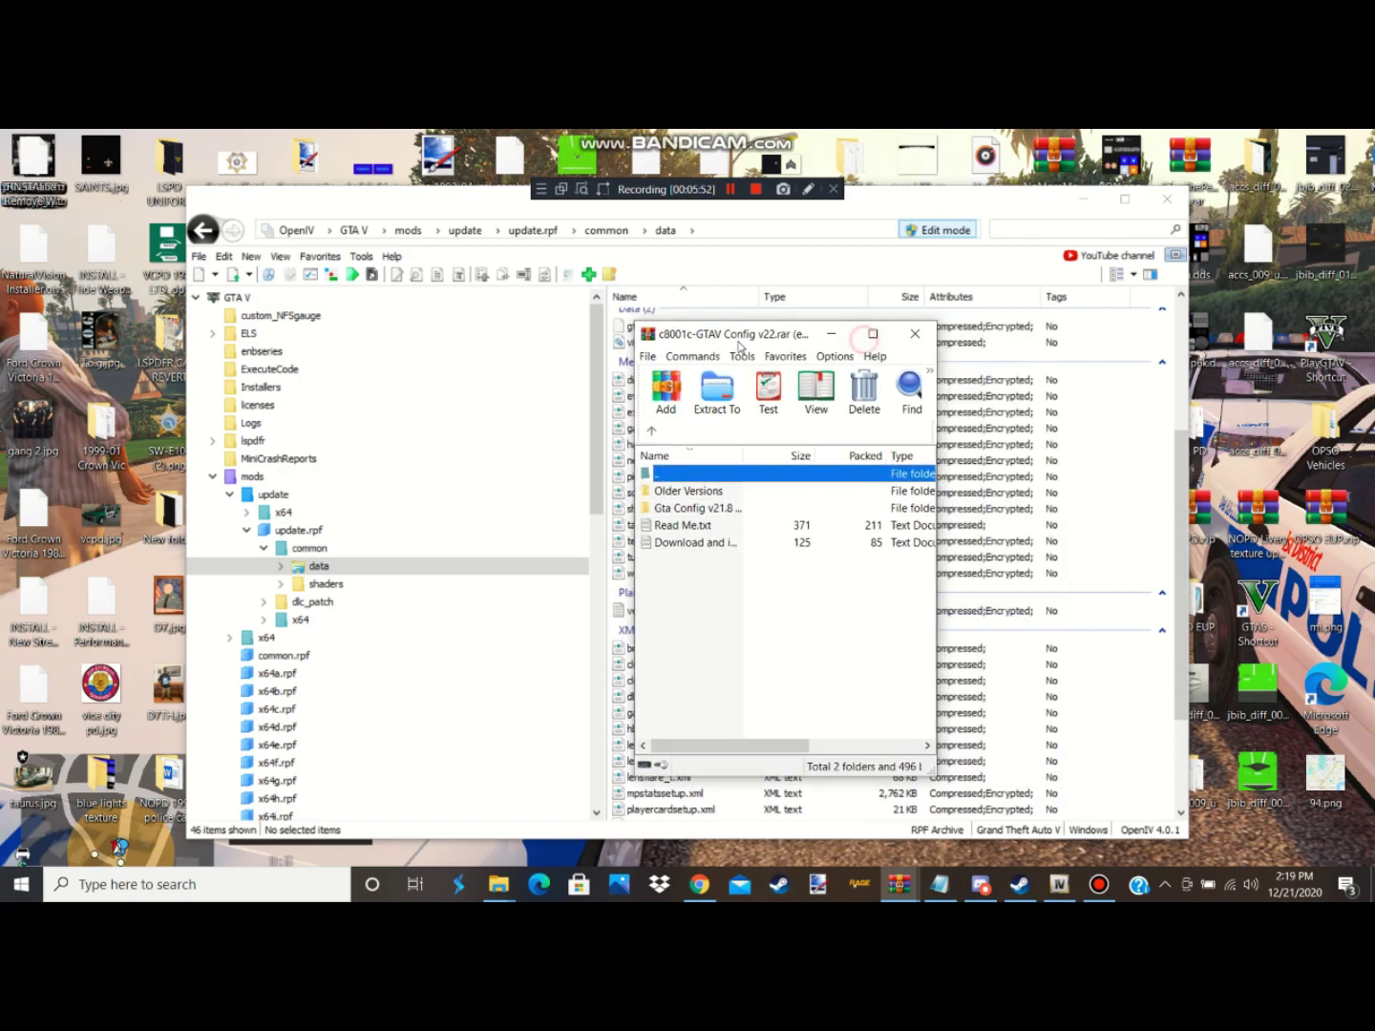
pyautogui.doubleClick(691, 509)
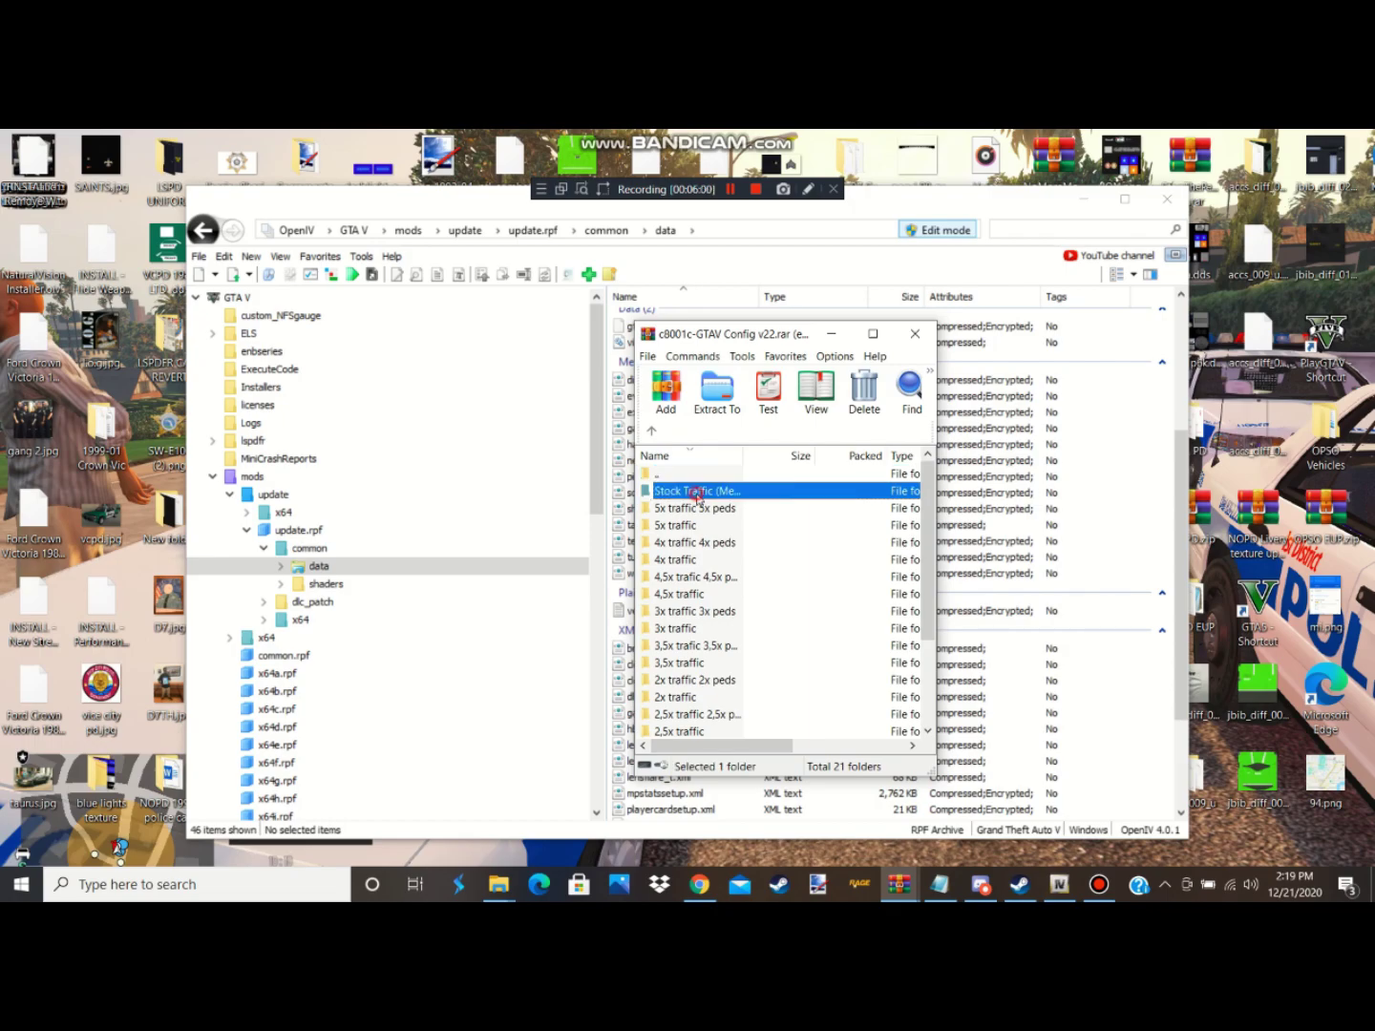
pyautogui.doubleClick(698, 497)
pyautogui.moveTo(703, 333); pyautogui.dragTo(301, 334)
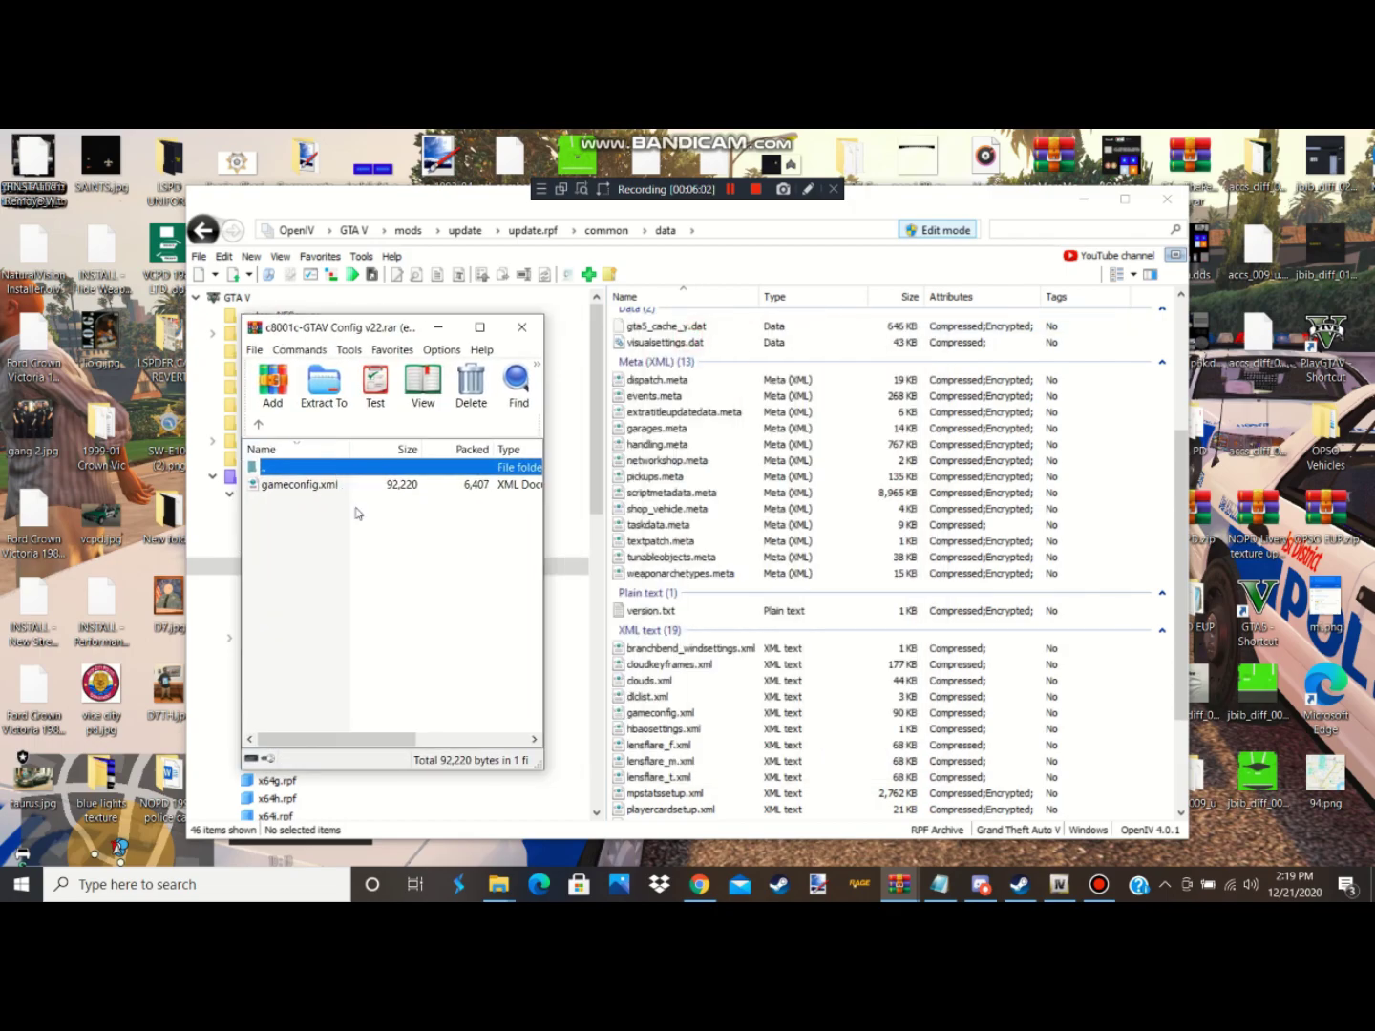
# - Try to move gameconfig.xml out of the archive, and minimize the archive window to return to OpenIV
pyautogui.moveTo(328, 492); pyautogui.dragTo(441, 490)
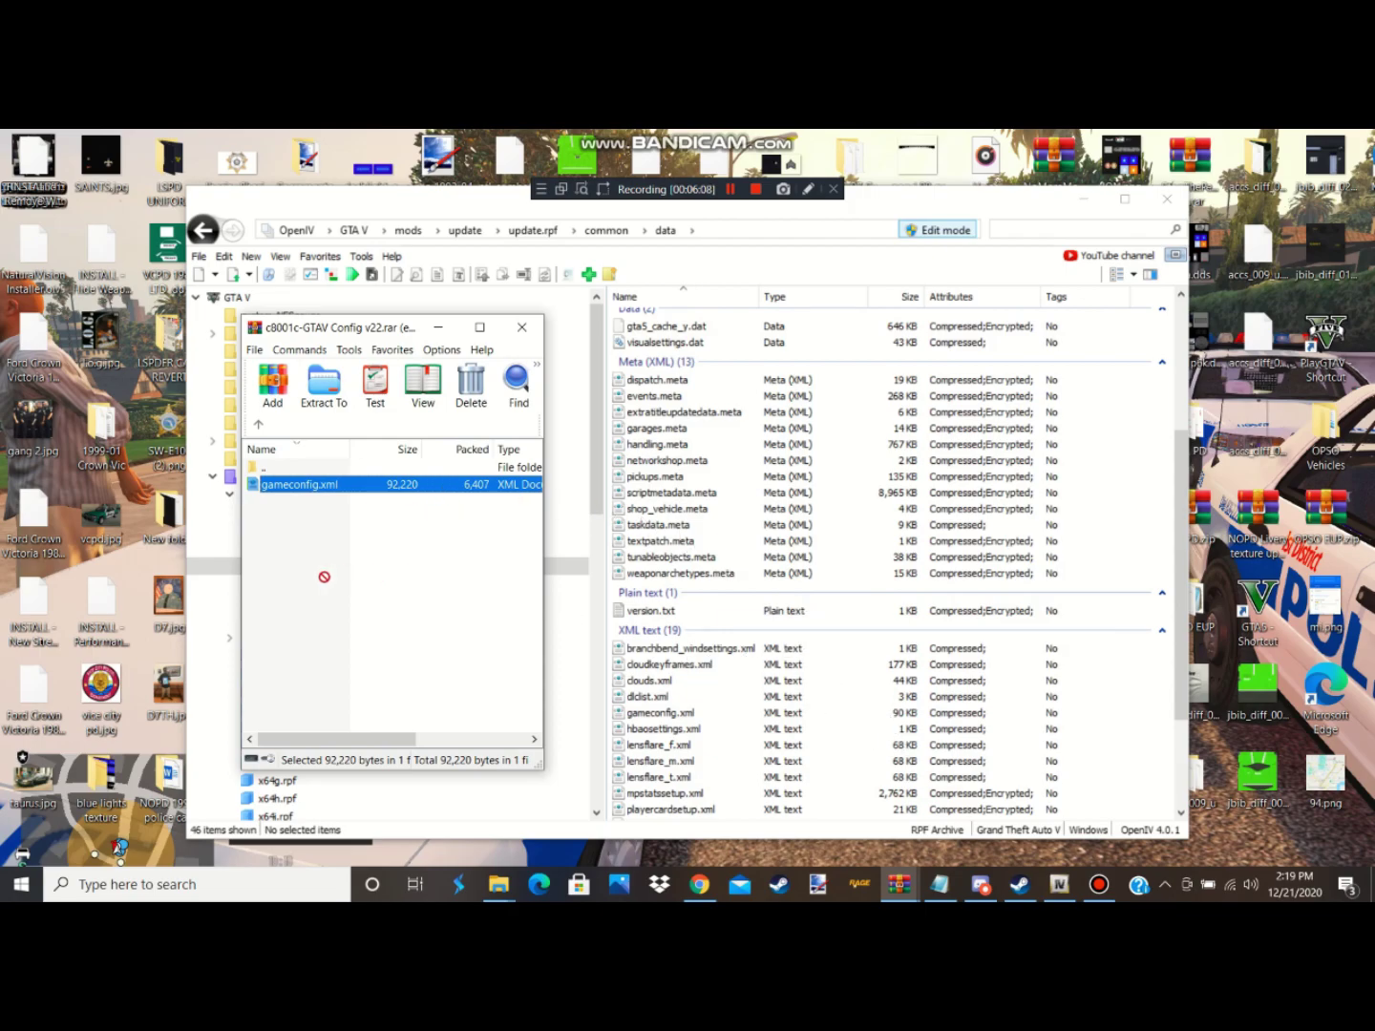
pyautogui.click(426, 330)
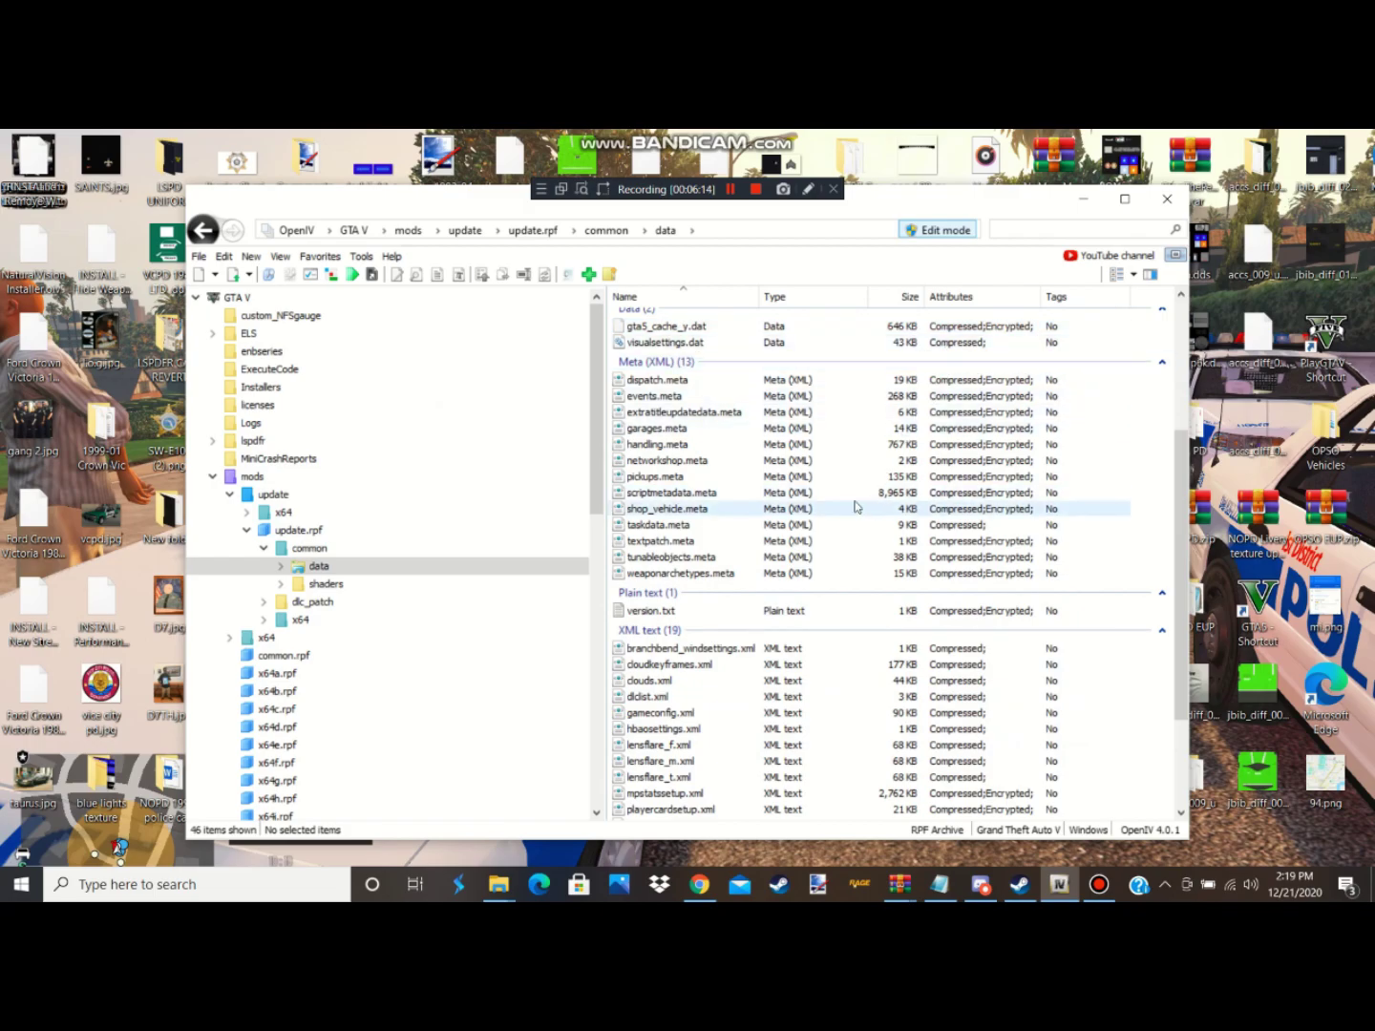
pyautogui.scroll(2, 701, 506)
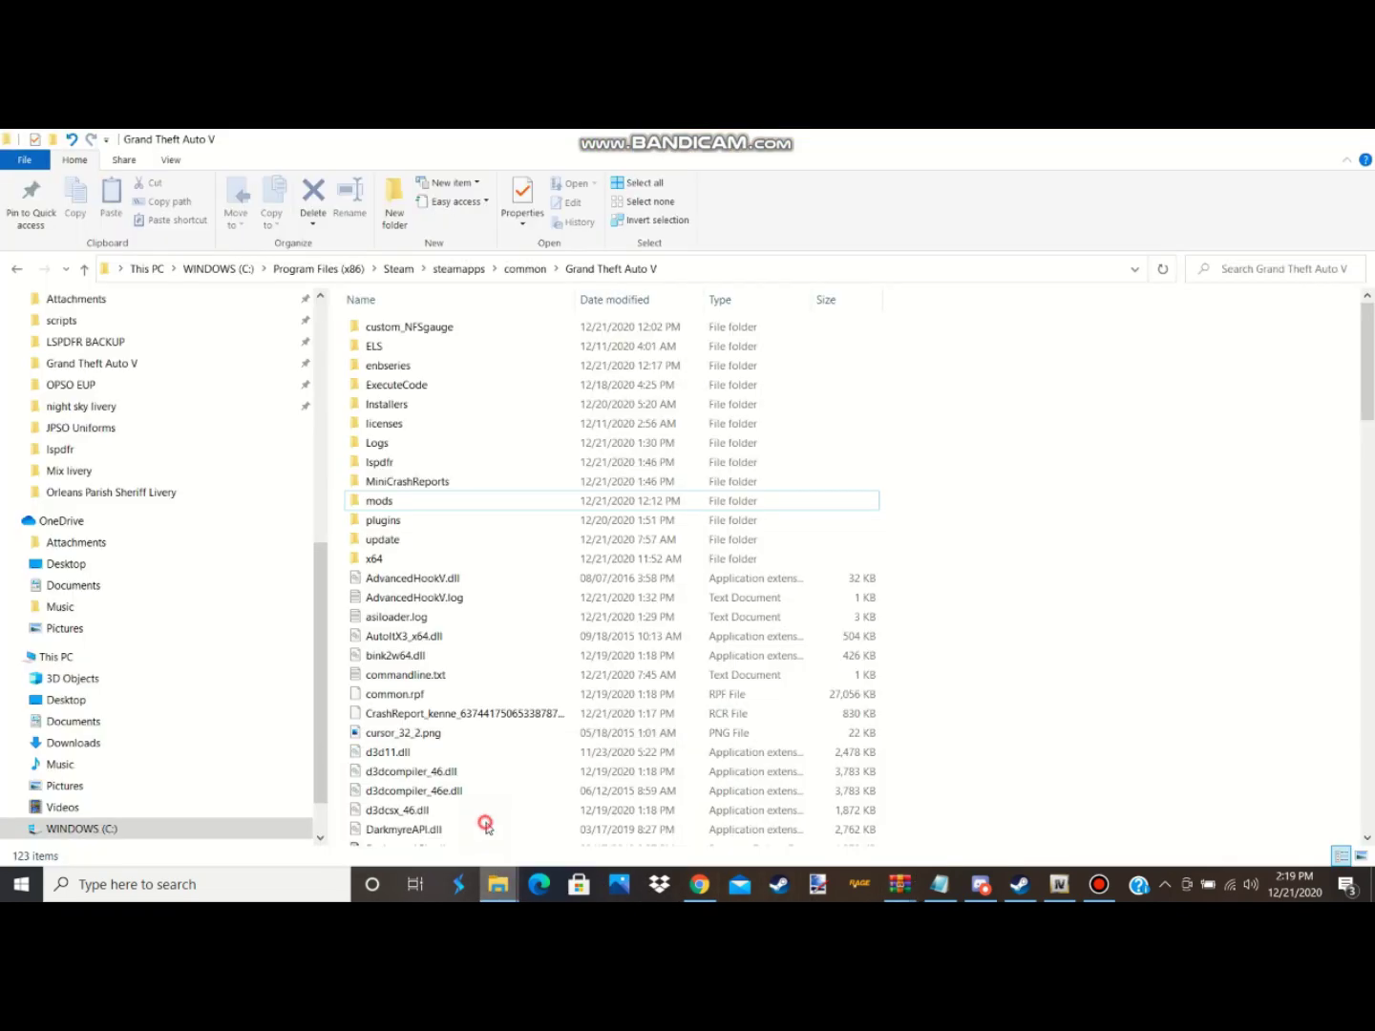
# - Try to copy the HeapAdjuster and PackfileLimitAdjuster .ini and .asi files from their archives into the Grand Theft Auto V folder
pyautogui.click(487, 828)
pyautogui.click(900, 885)
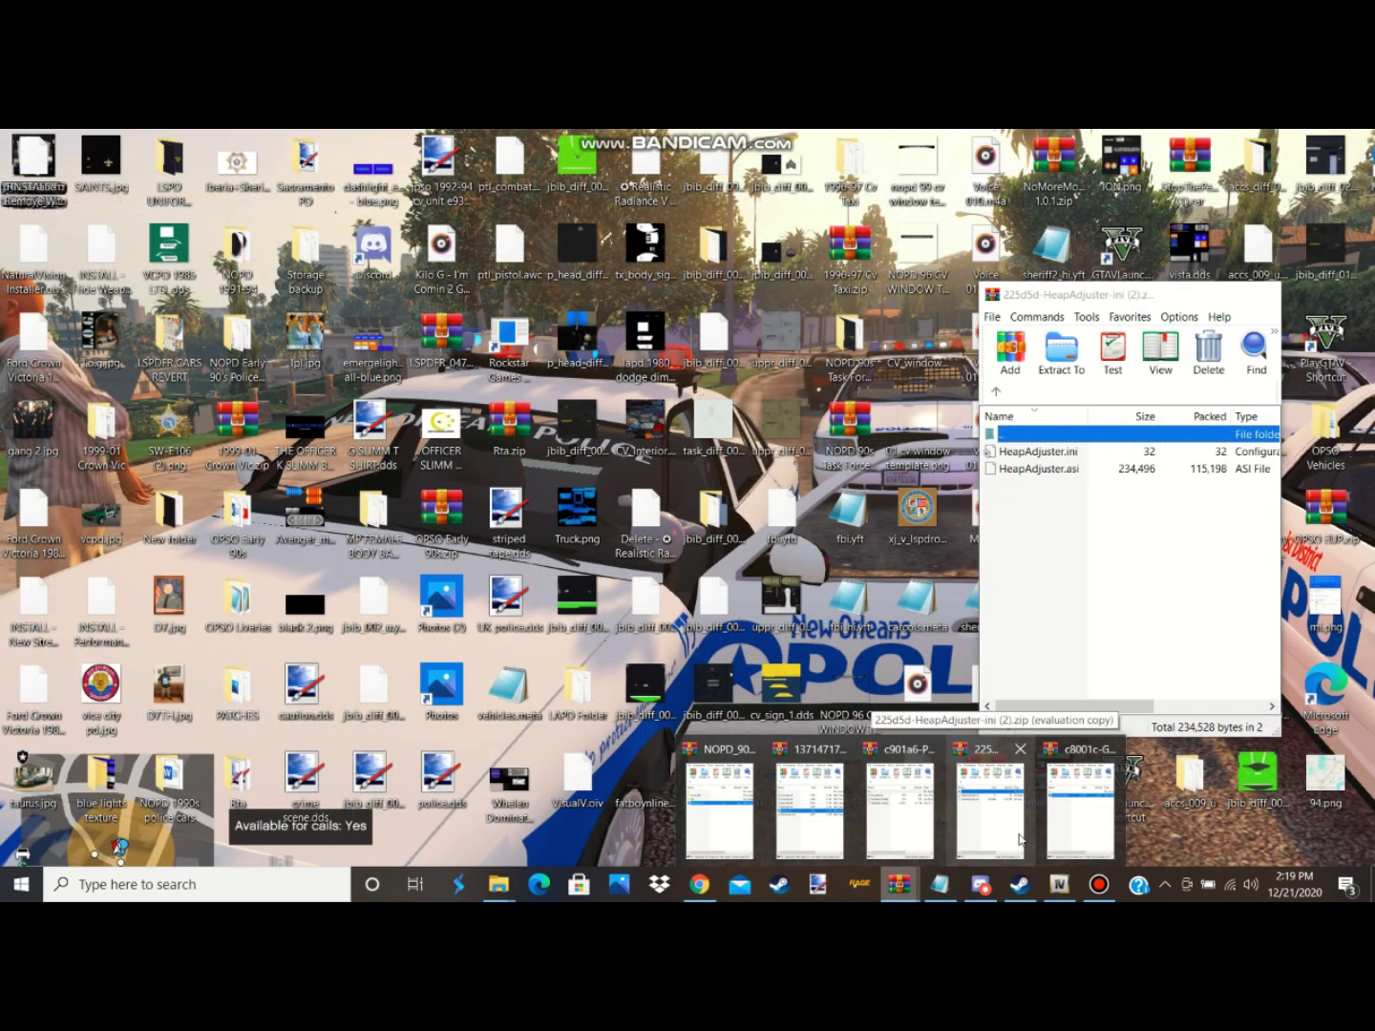
pyautogui.click(1029, 838)
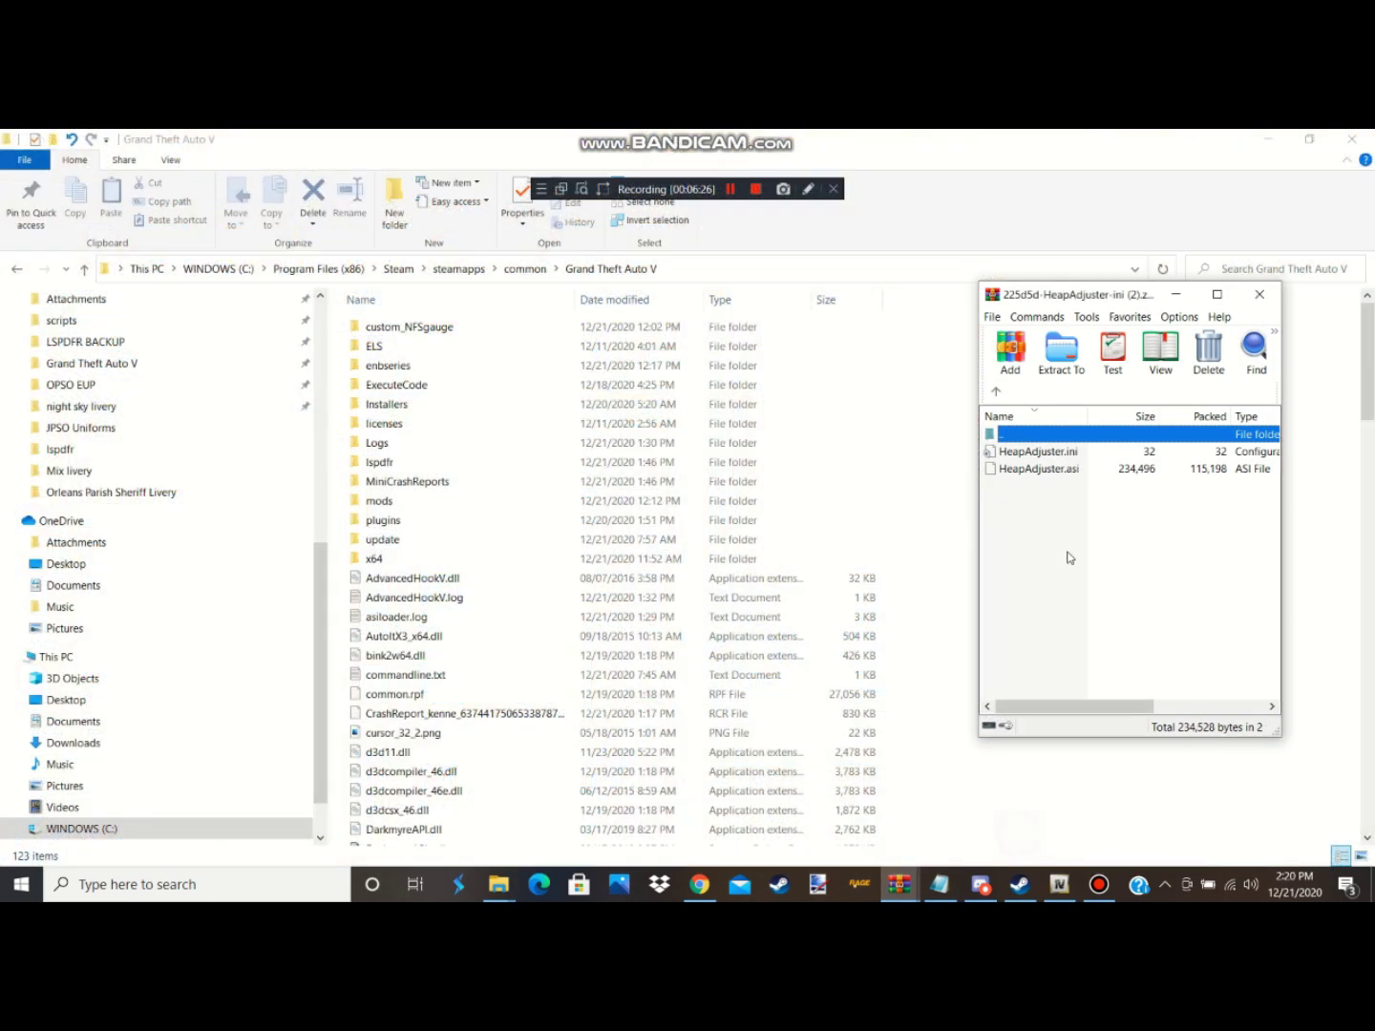
pyautogui.moveTo(1065, 554); pyautogui.dragTo(1158, 606)
pyautogui.moveTo(1159, 354); pyautogui.dragTo(1175, 301)
pyautogui.click(1178, 295)
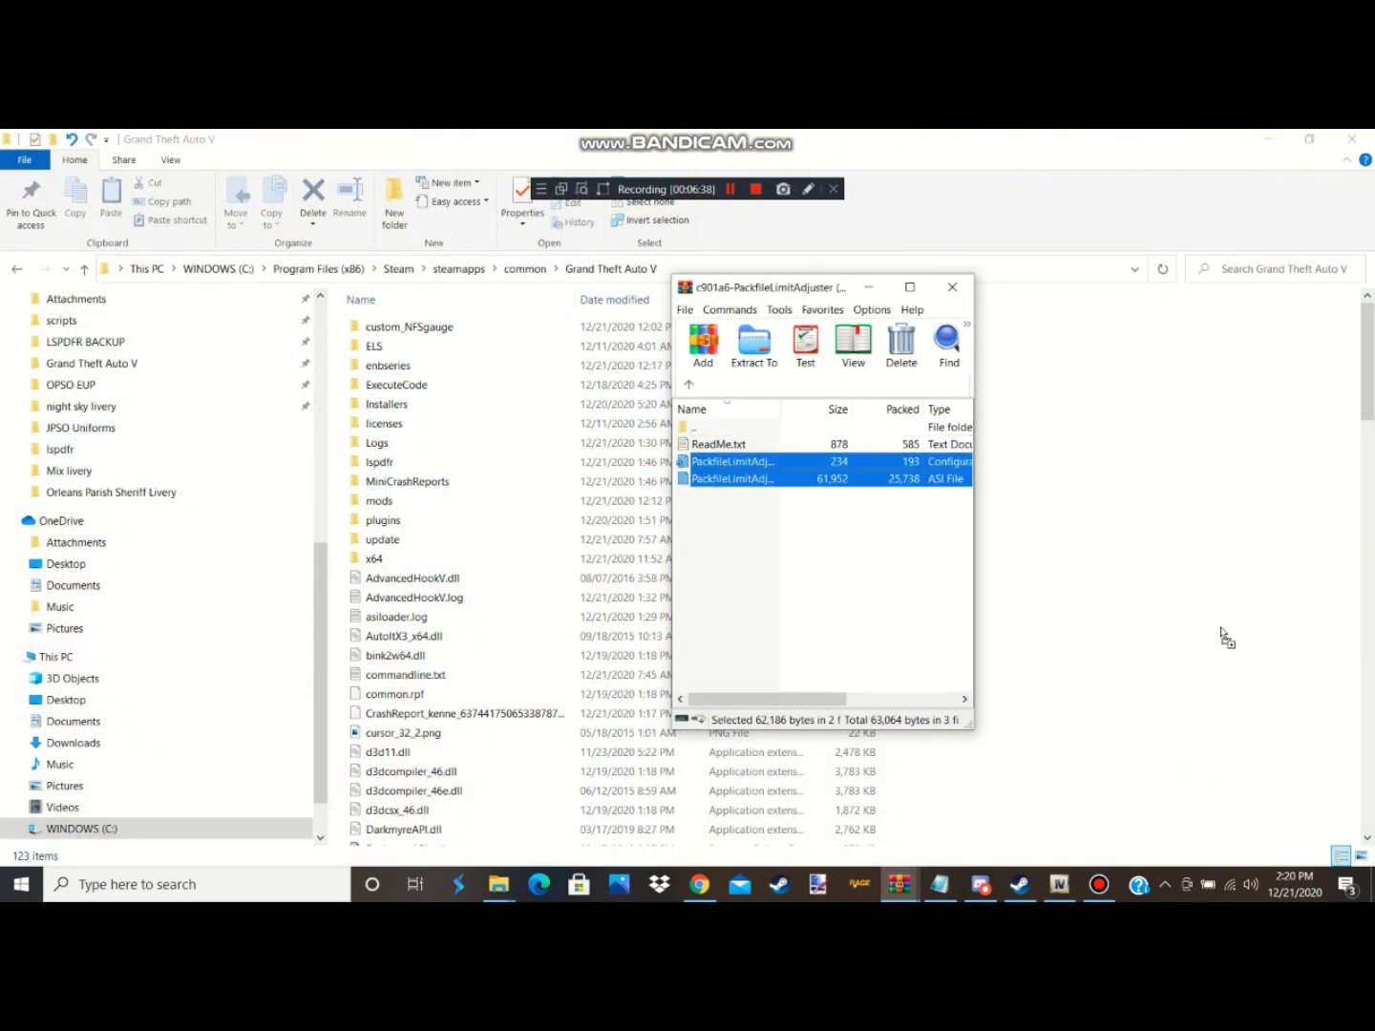
pyautogui.moveTo(836, 527); pyautogui.dragTo(854, 344)
pyautogui.click(868, 286)
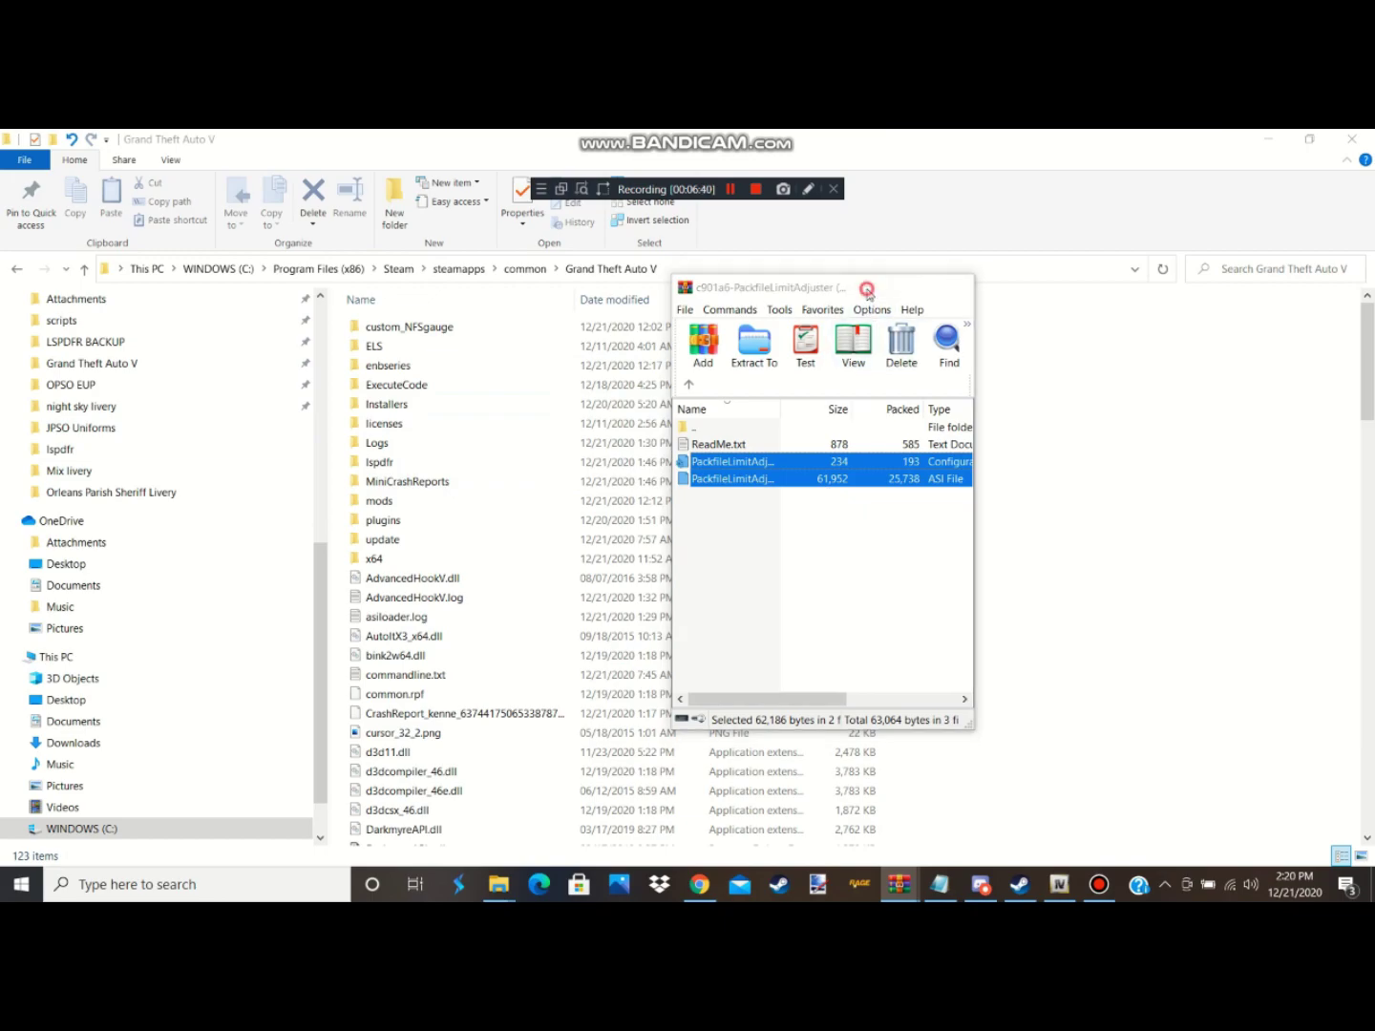
# - Set HEAP_SIZE to 2000 in HeapAdjuster.ini in the Grand Theft Auto V folder, save the file, and minimize the folder window
pyautogui.scroll(-10, 642, 616)
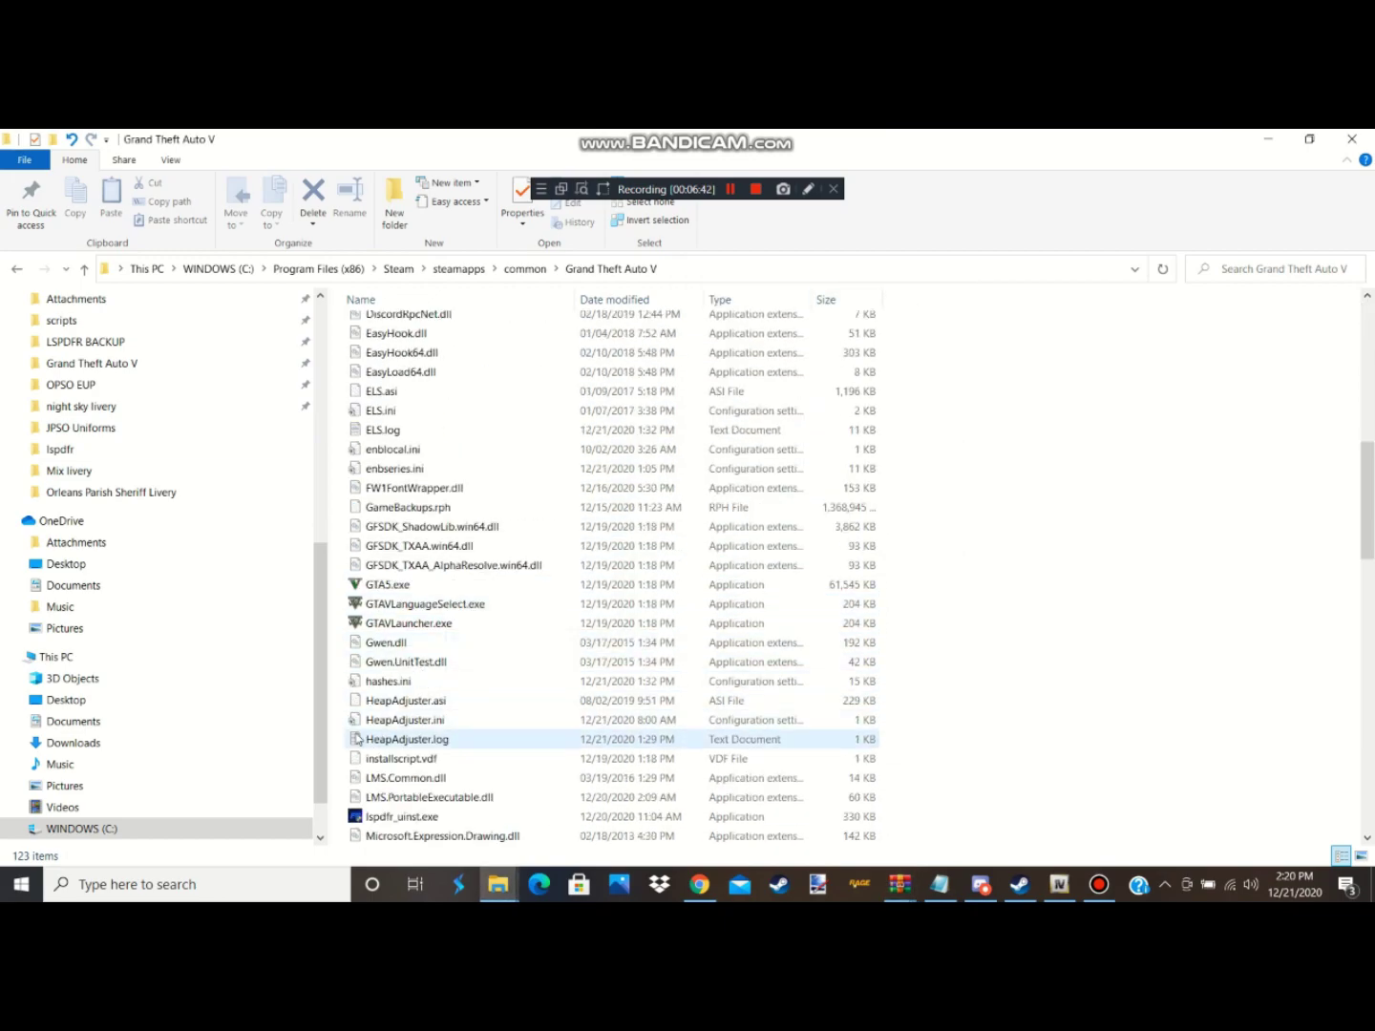
pyautogui.doubleClick(358, 728)
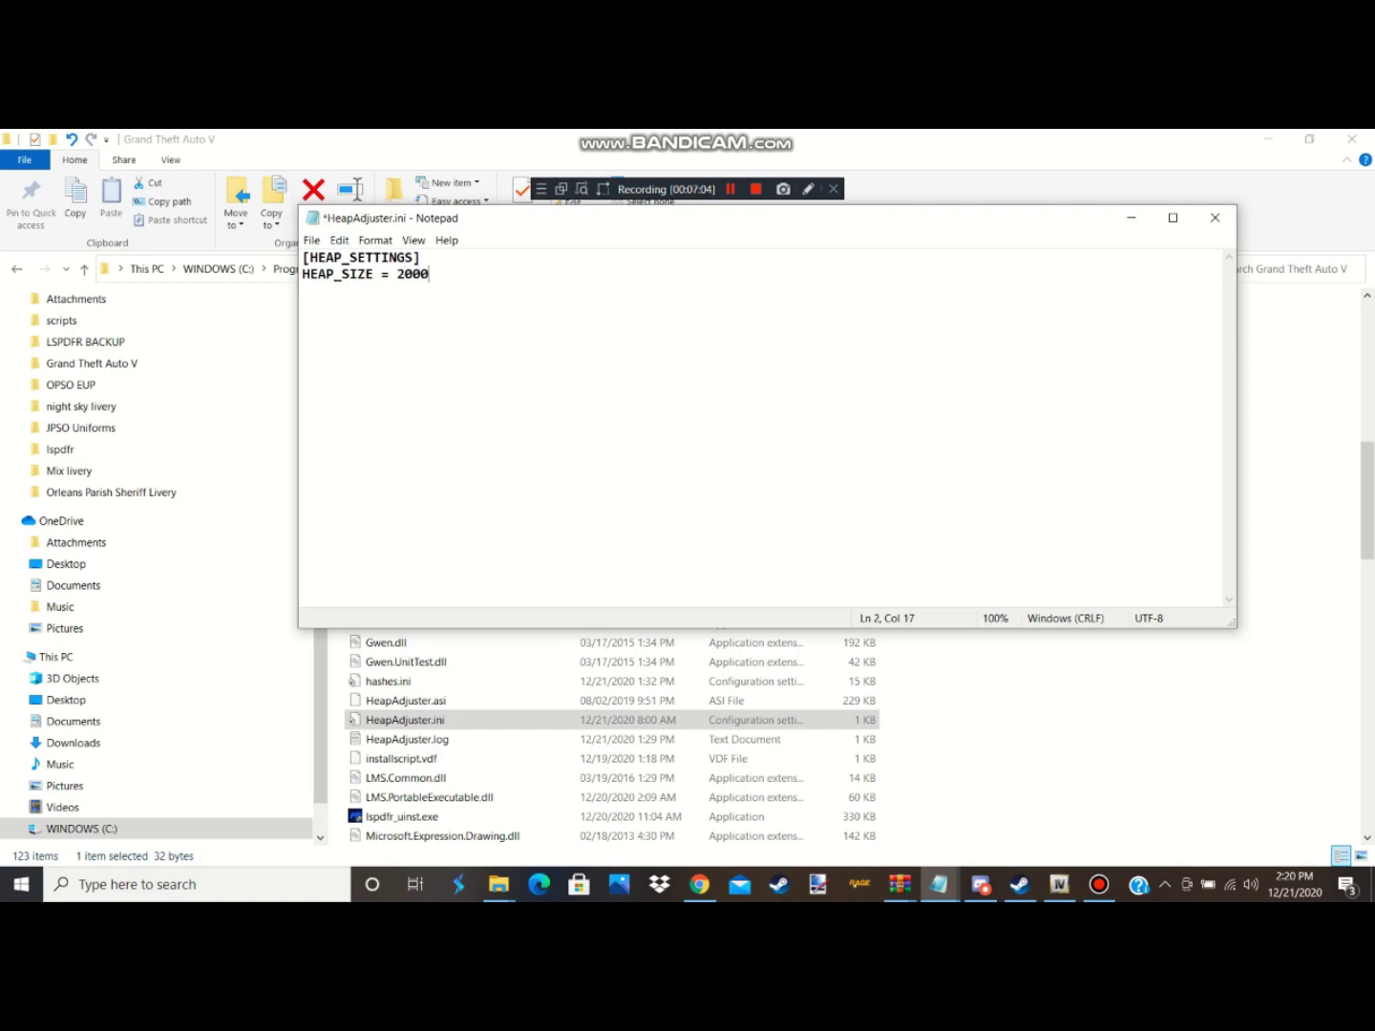
pyautogui.click(1216, 218)
pyautogui.click(644, 528)
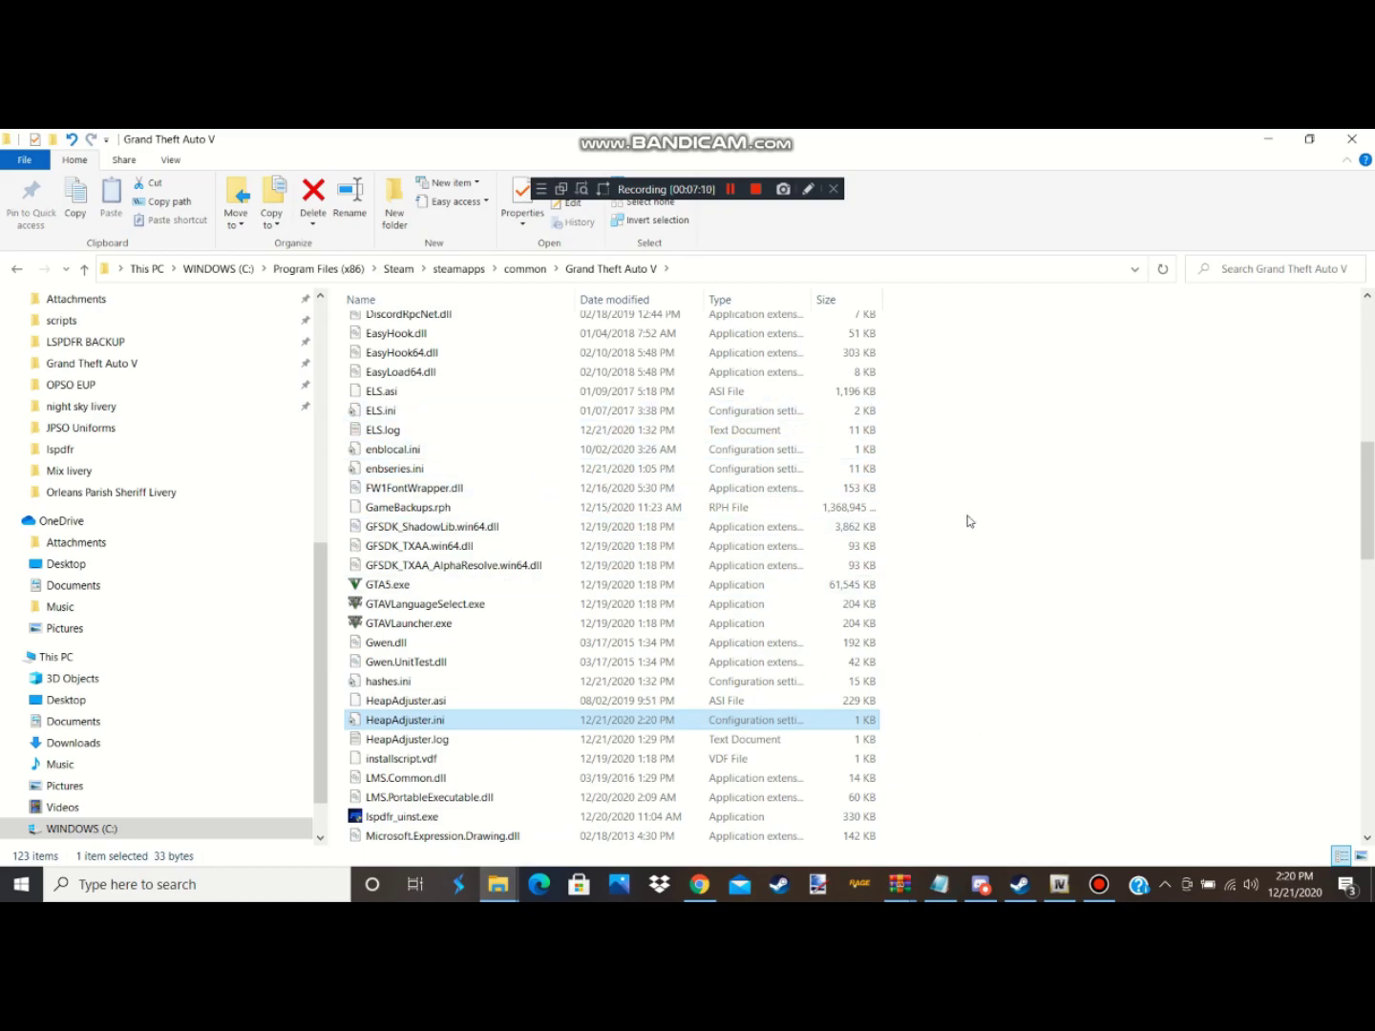
pyautogui.scroll(11, 975, 525)
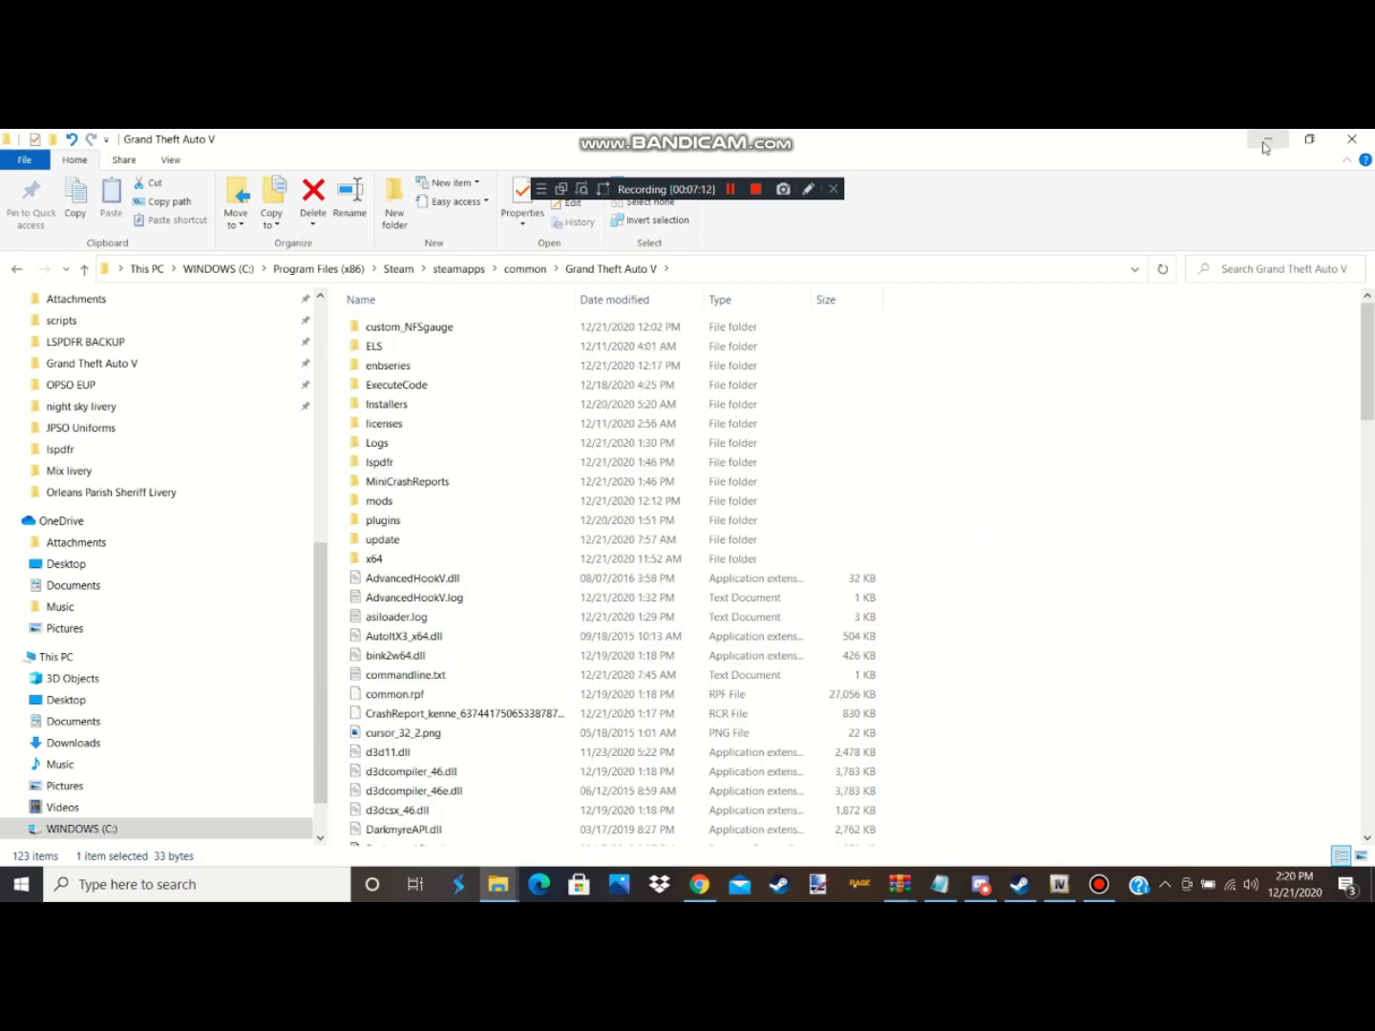
pyautogui.click(1267, 141)
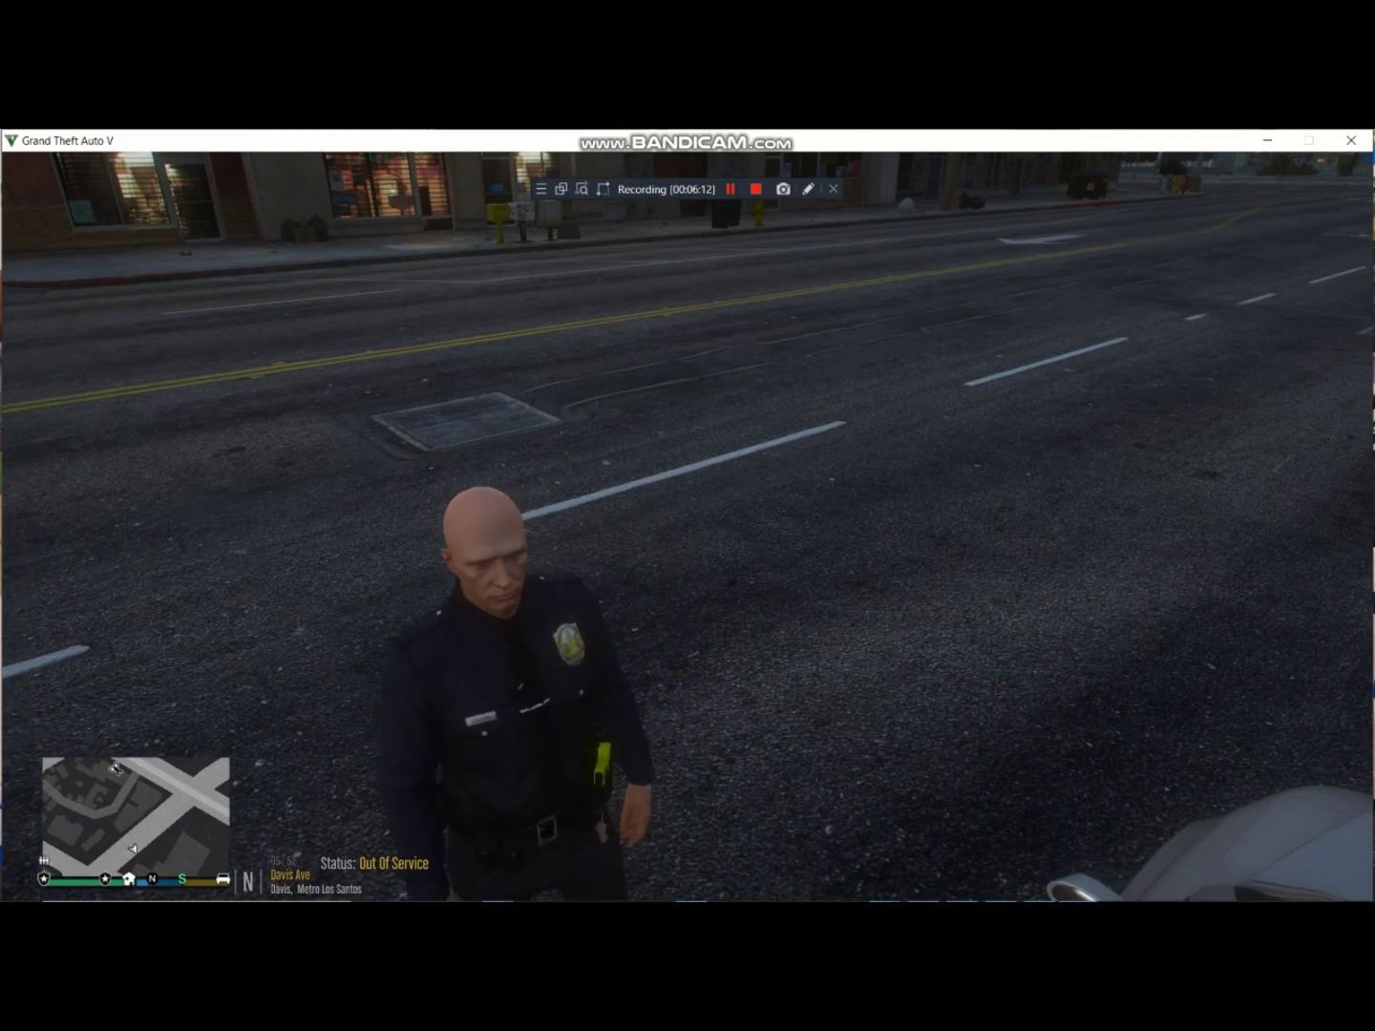
pyautogui.press('d')
pyautogui.press('w')
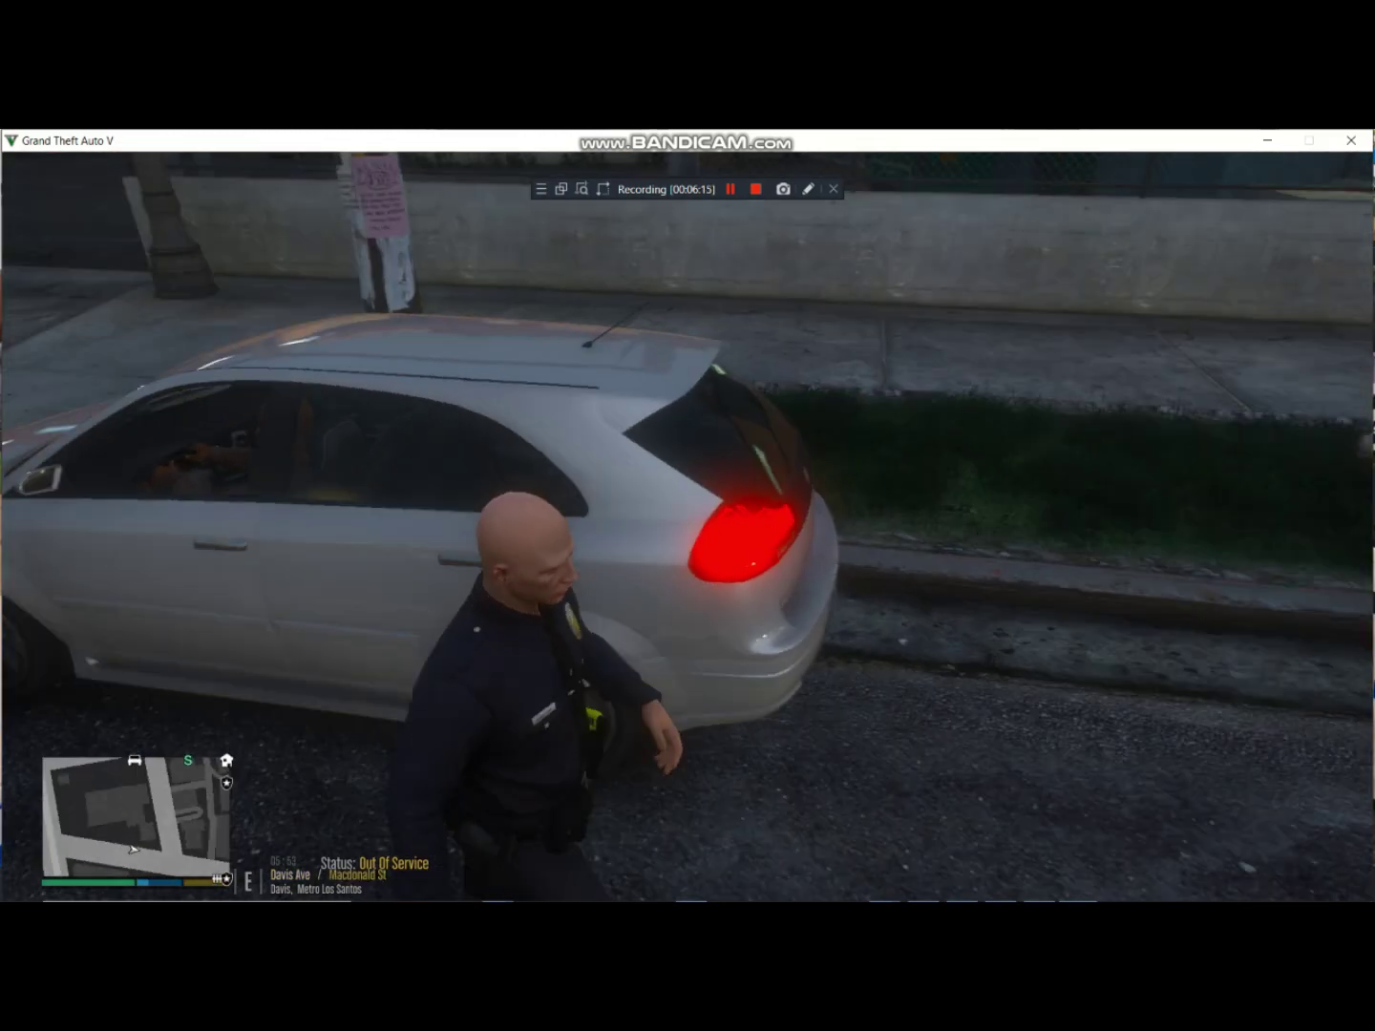
pyautogui.press('w')
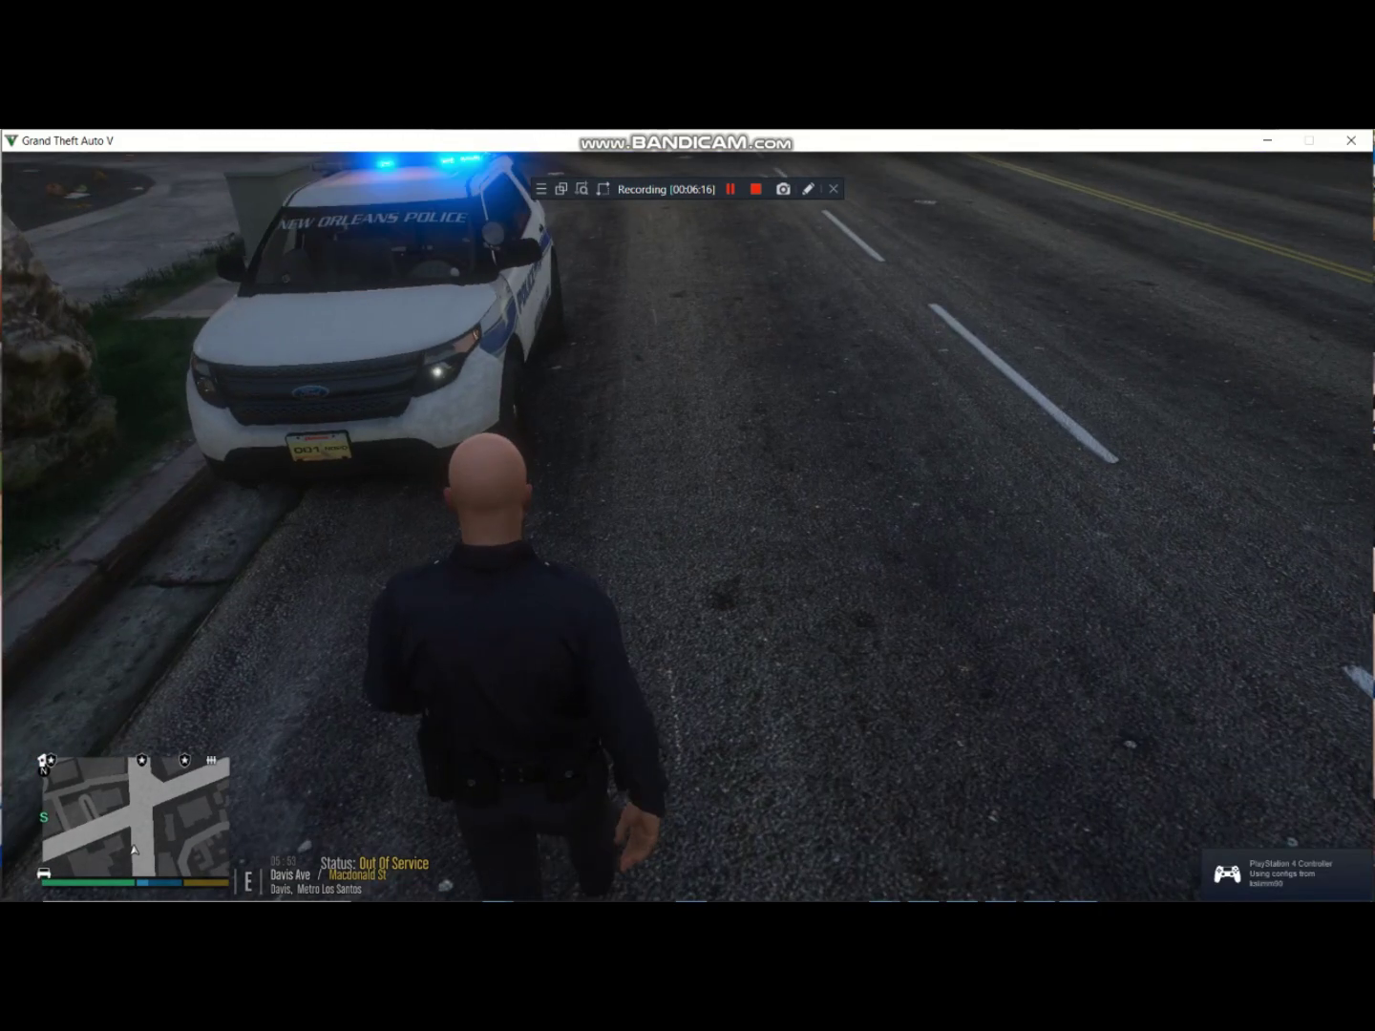
pyautogui.press('w')
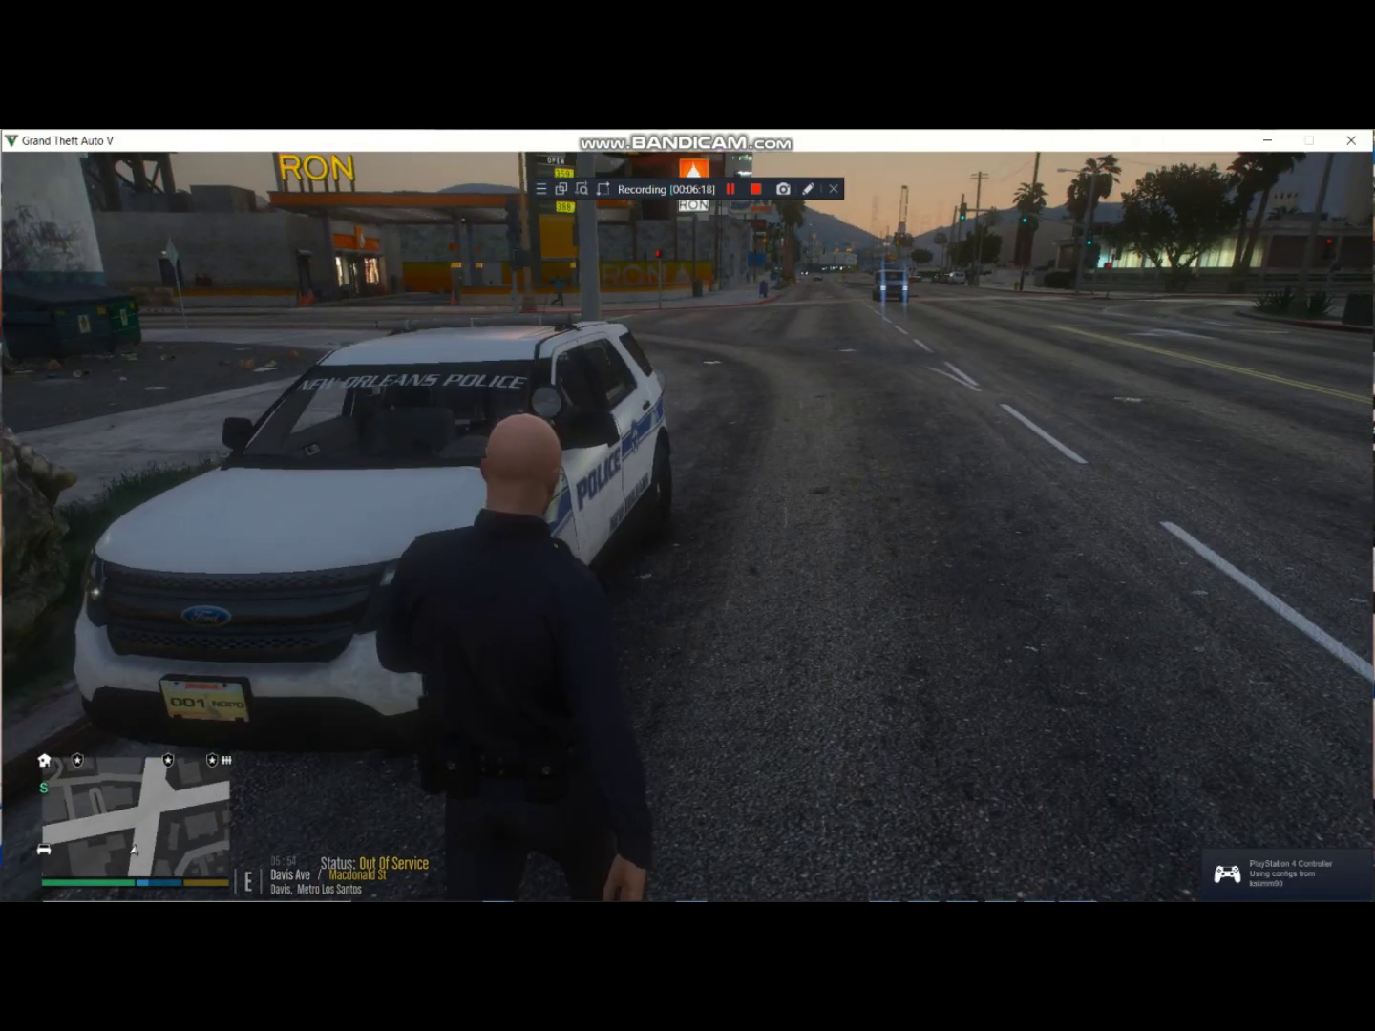
pyautogui.press('w')
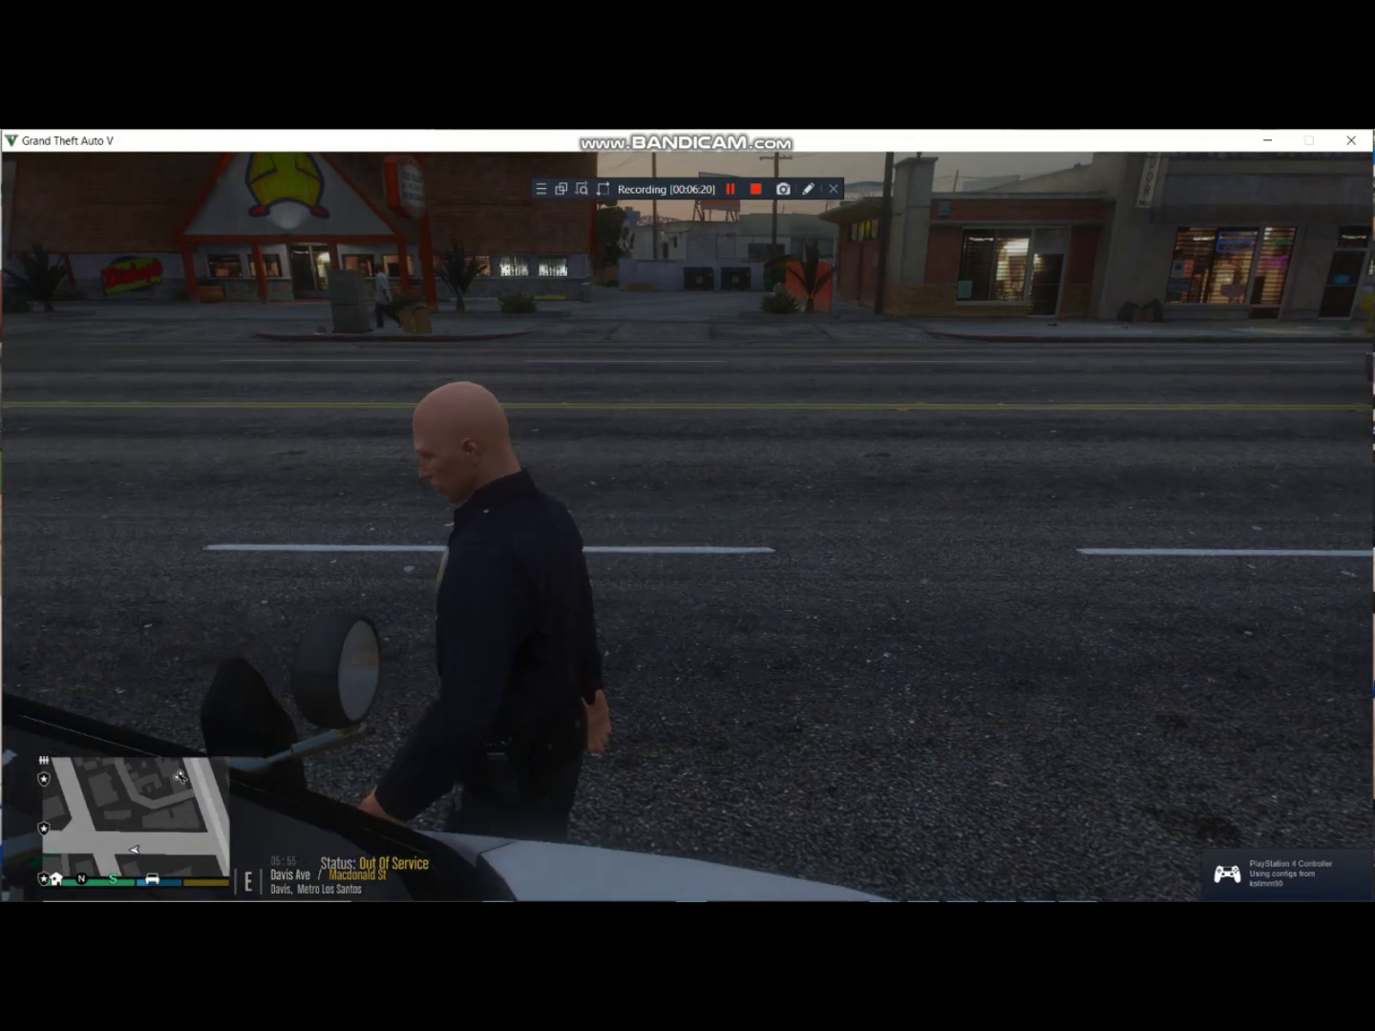
pyautogui.press('f')
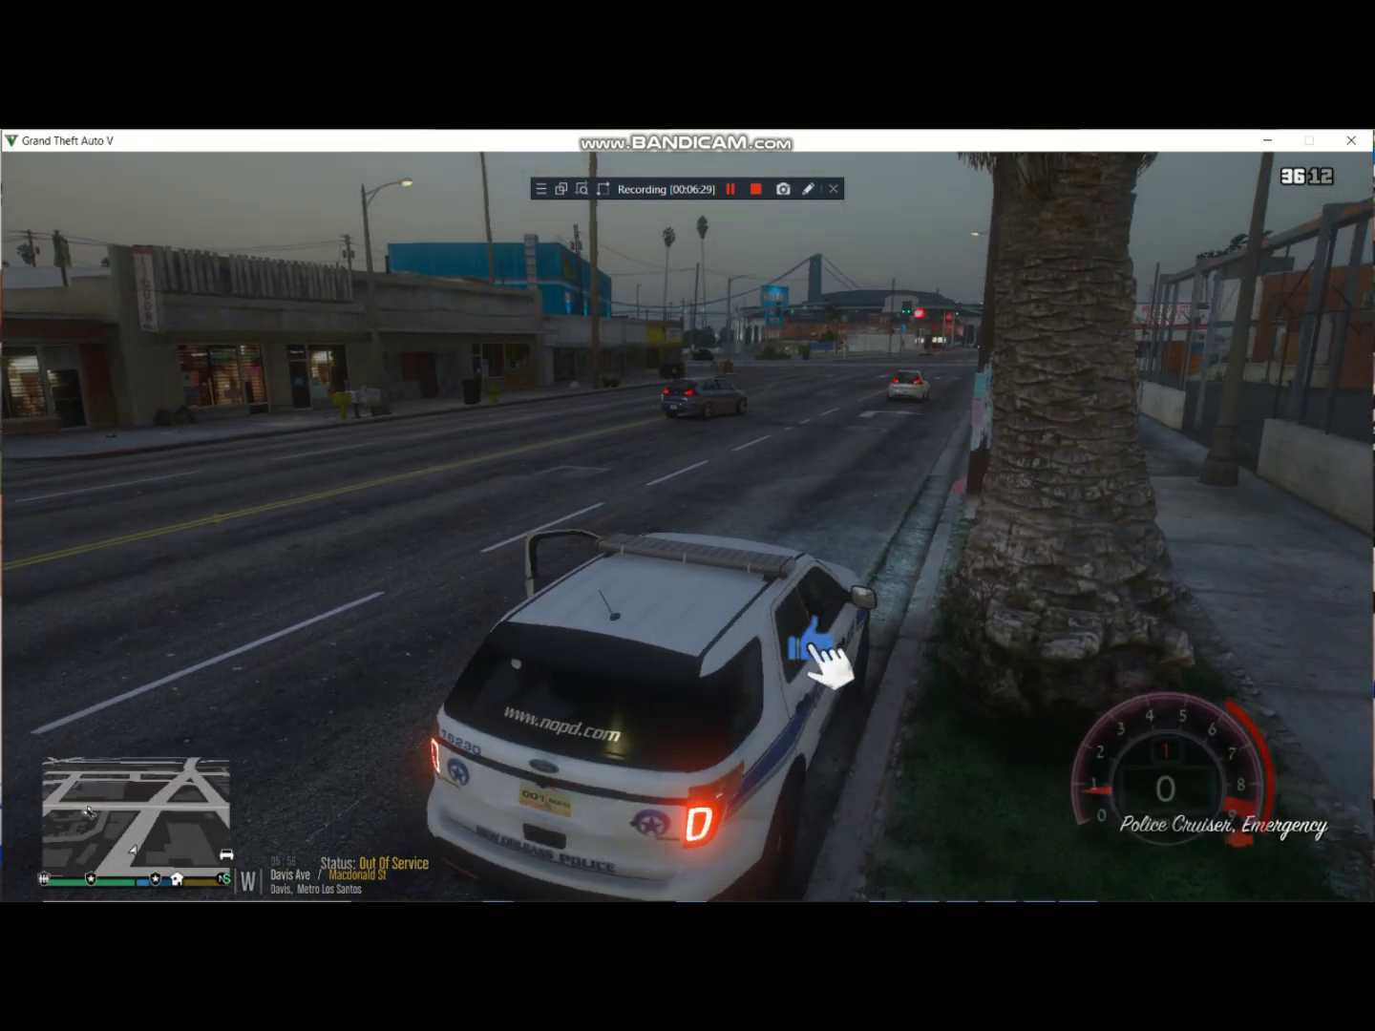
pyautogui.press('s')
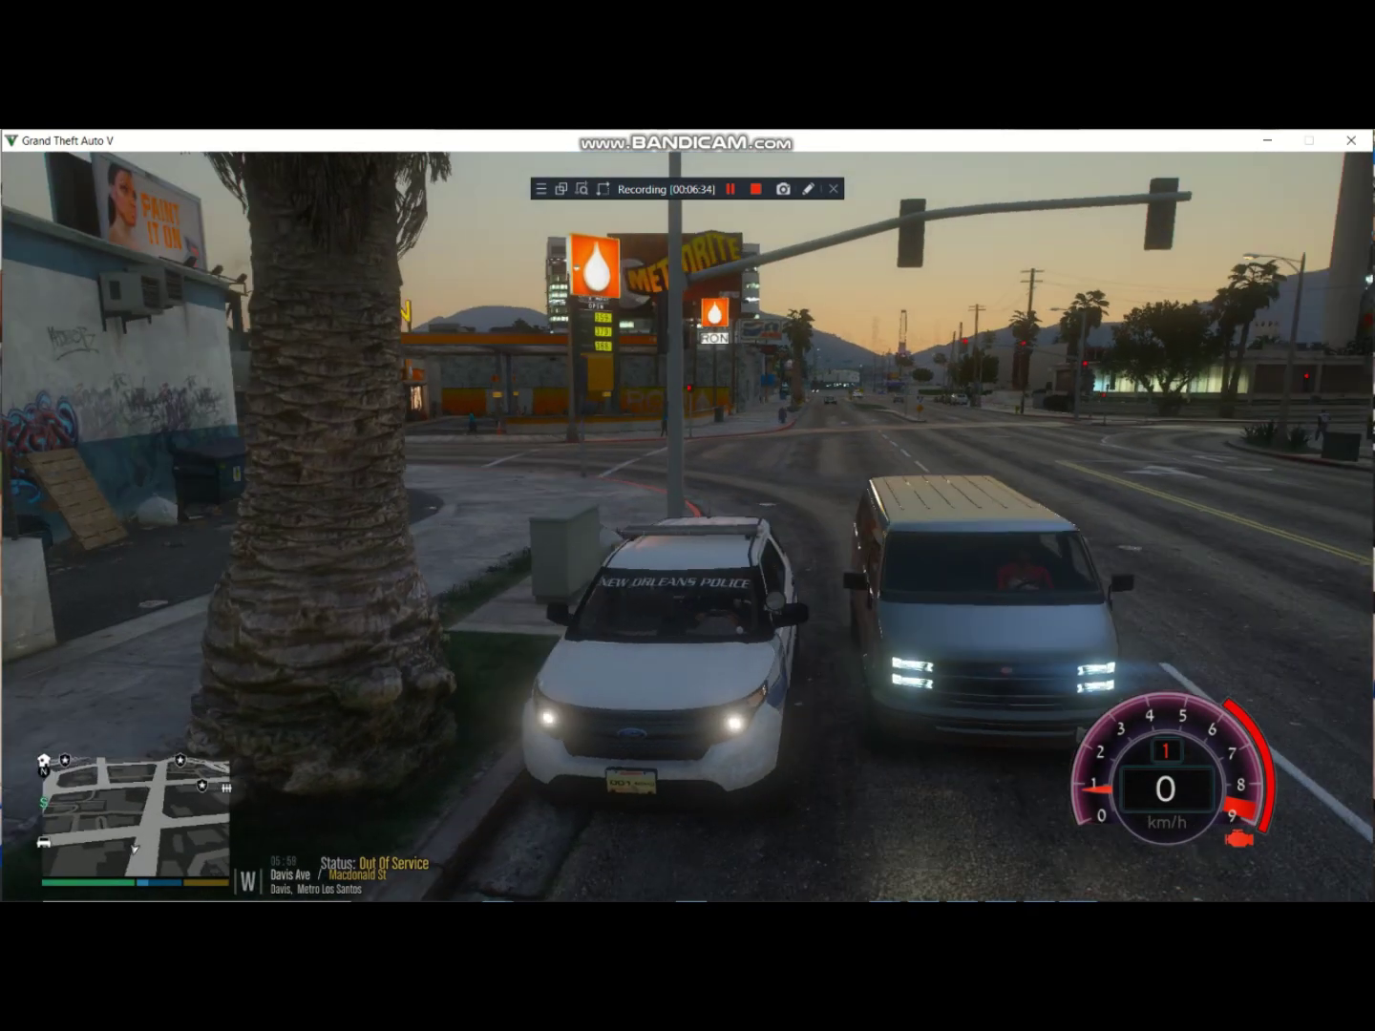
# - Clean the police cruiser with the in-game trainer's vehicle options, close the trainer, and get out of the vehicle
pyautogui.press('F3')
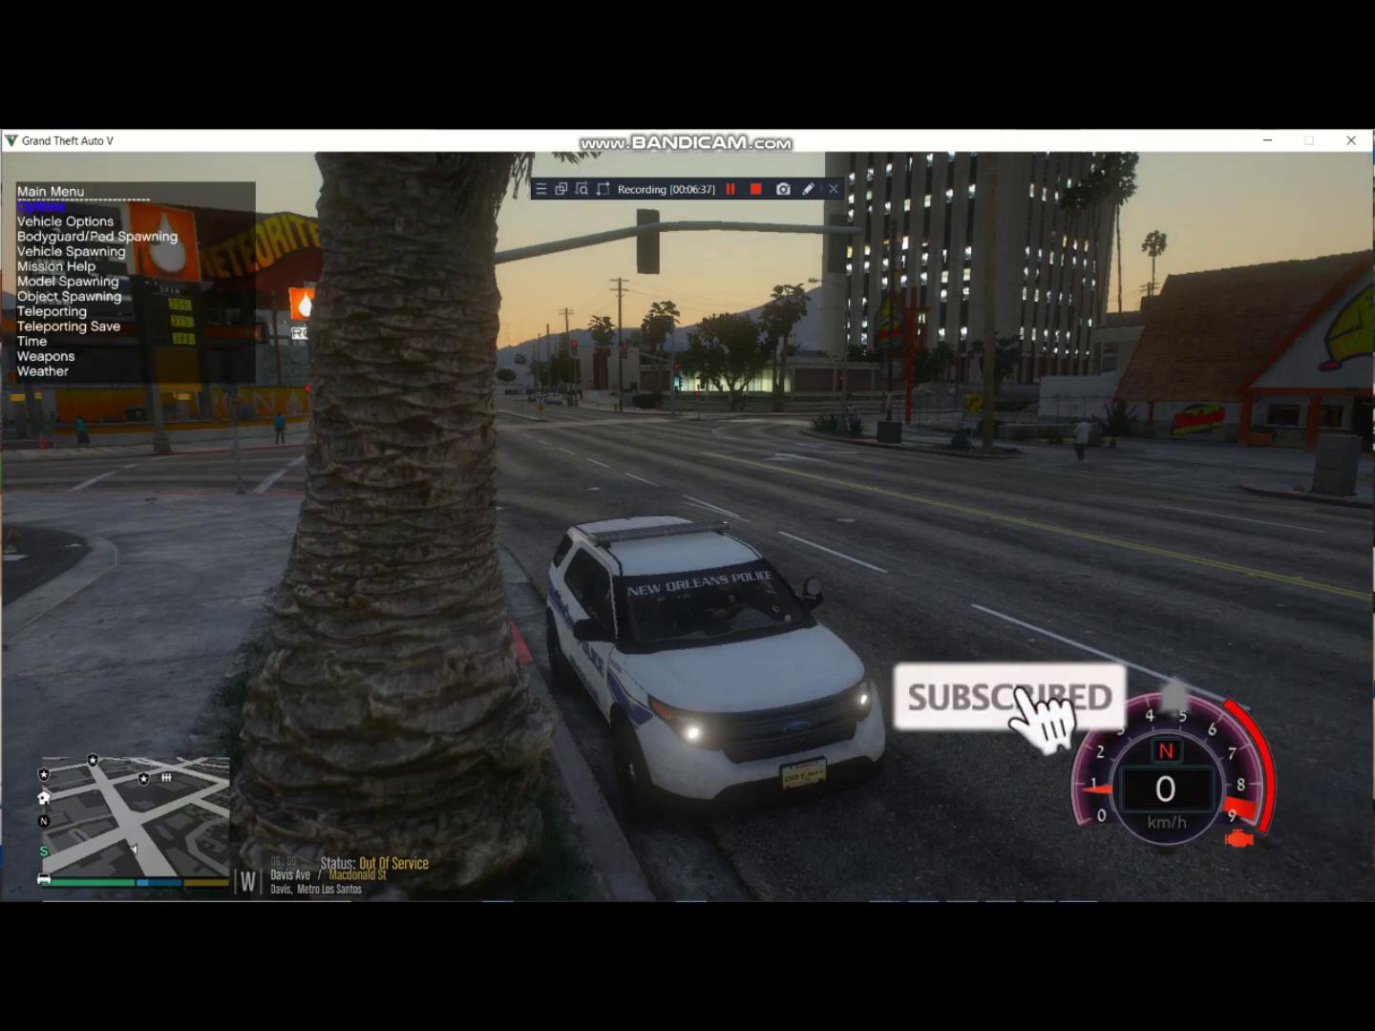
pyautogui.press('Return')
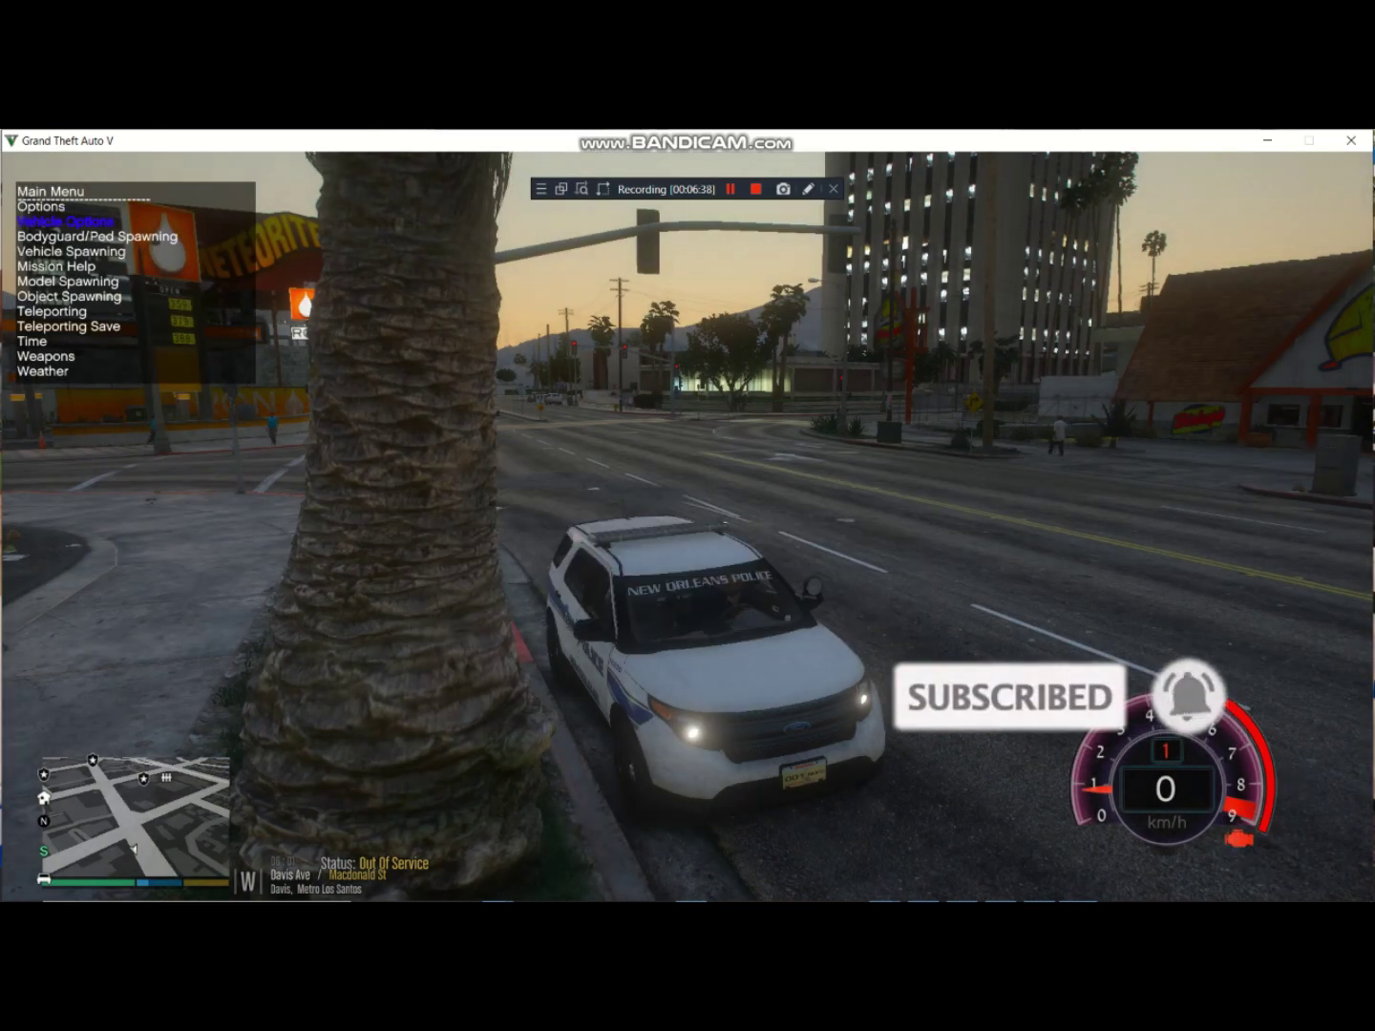
pyautogui.press('Return')
pyautogui.press('Return')
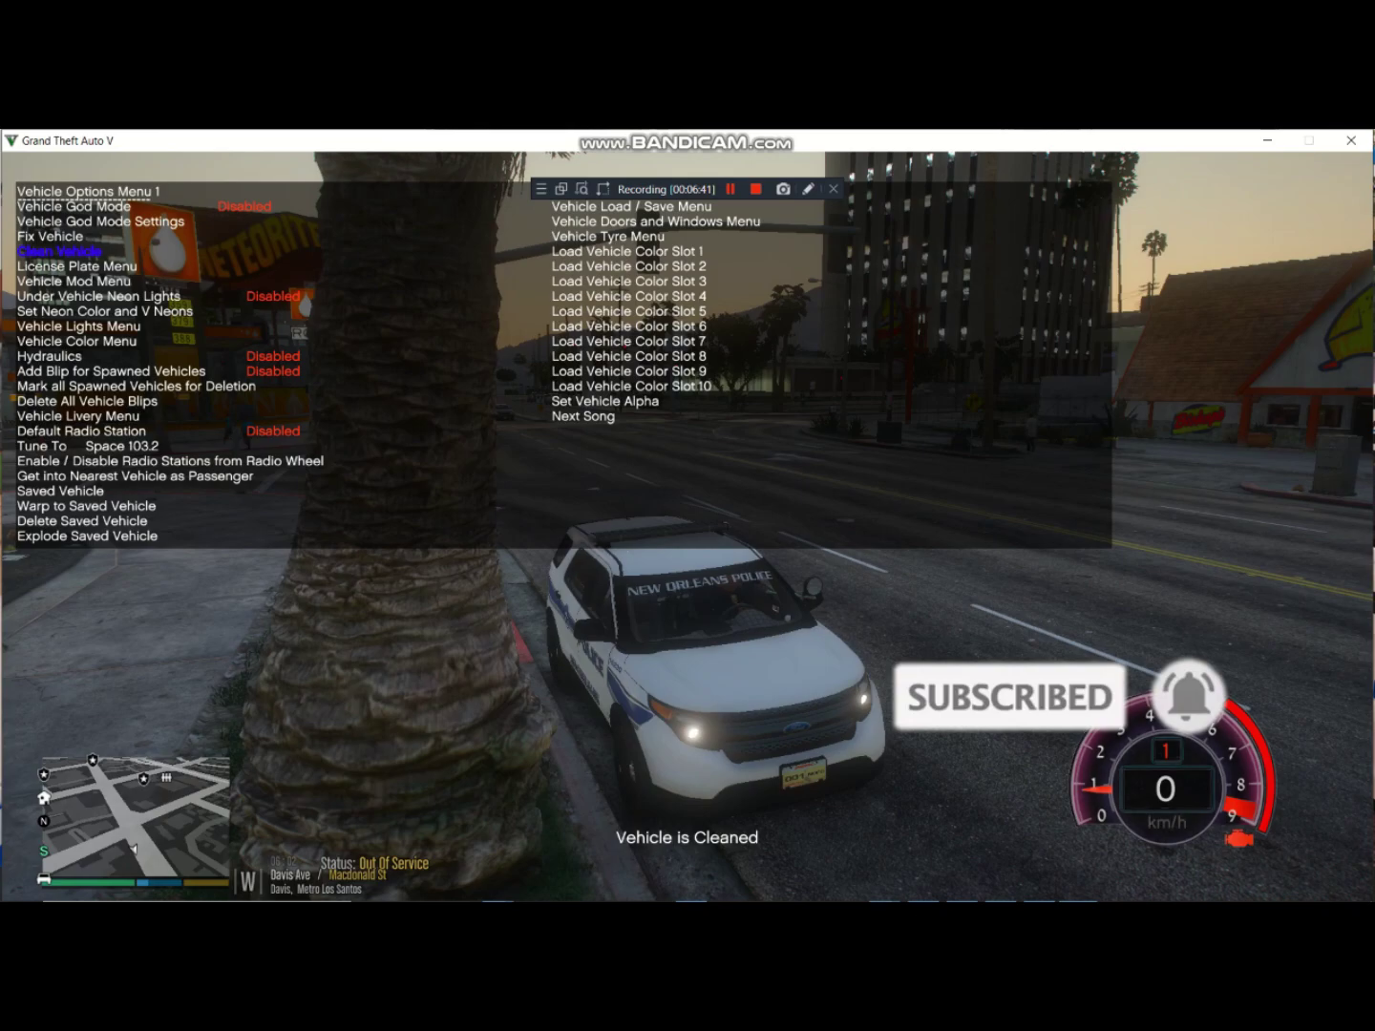
pyautogui.press('BackSpace')
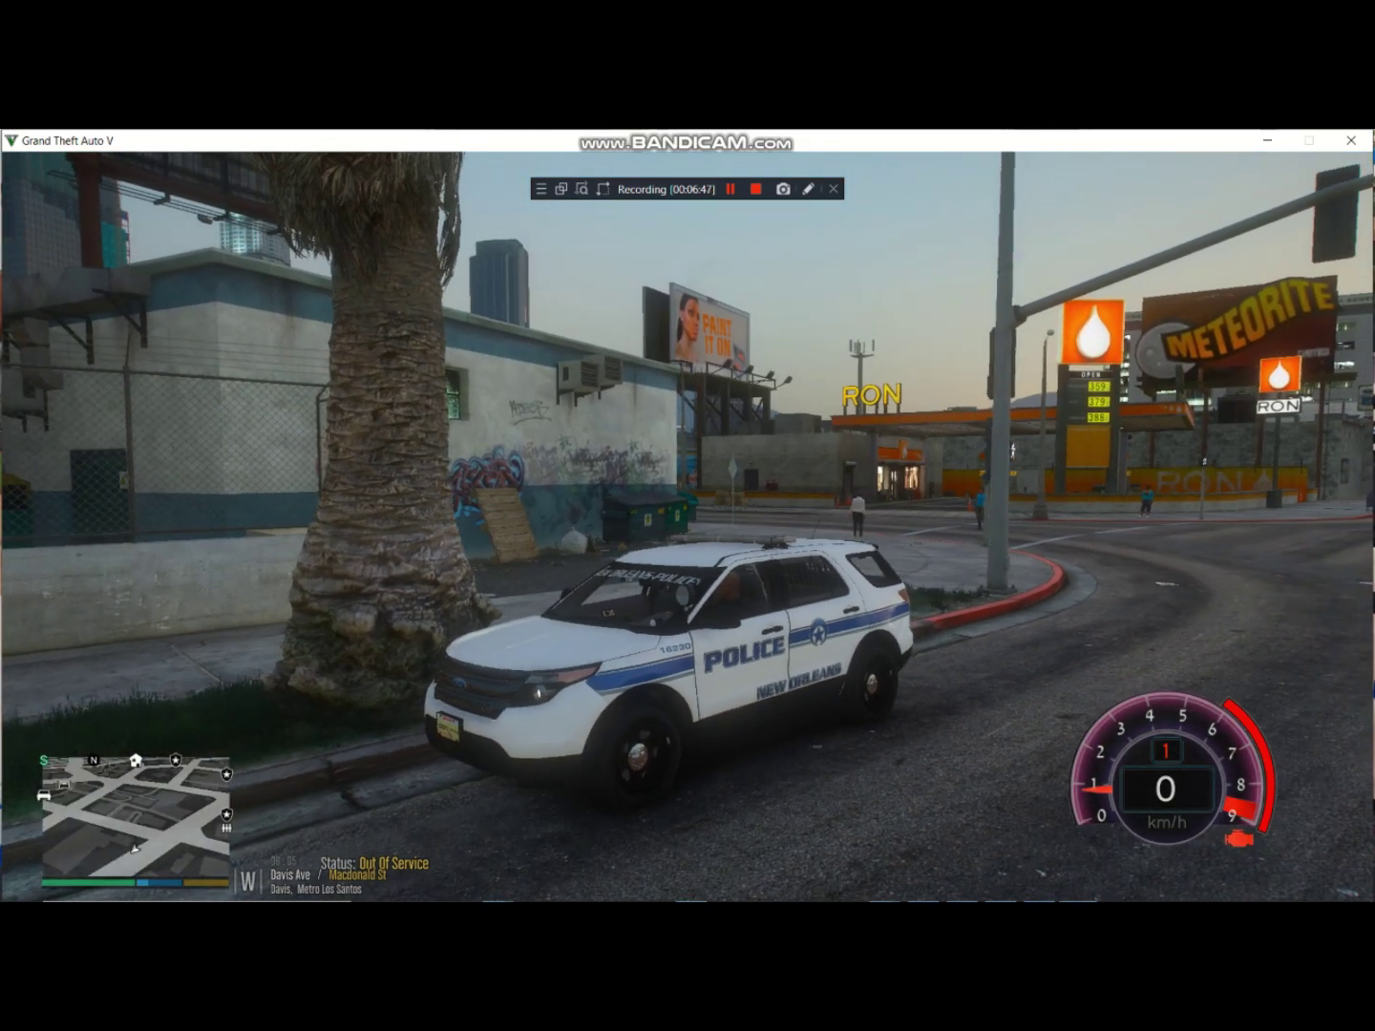
pyautogui.press('f')
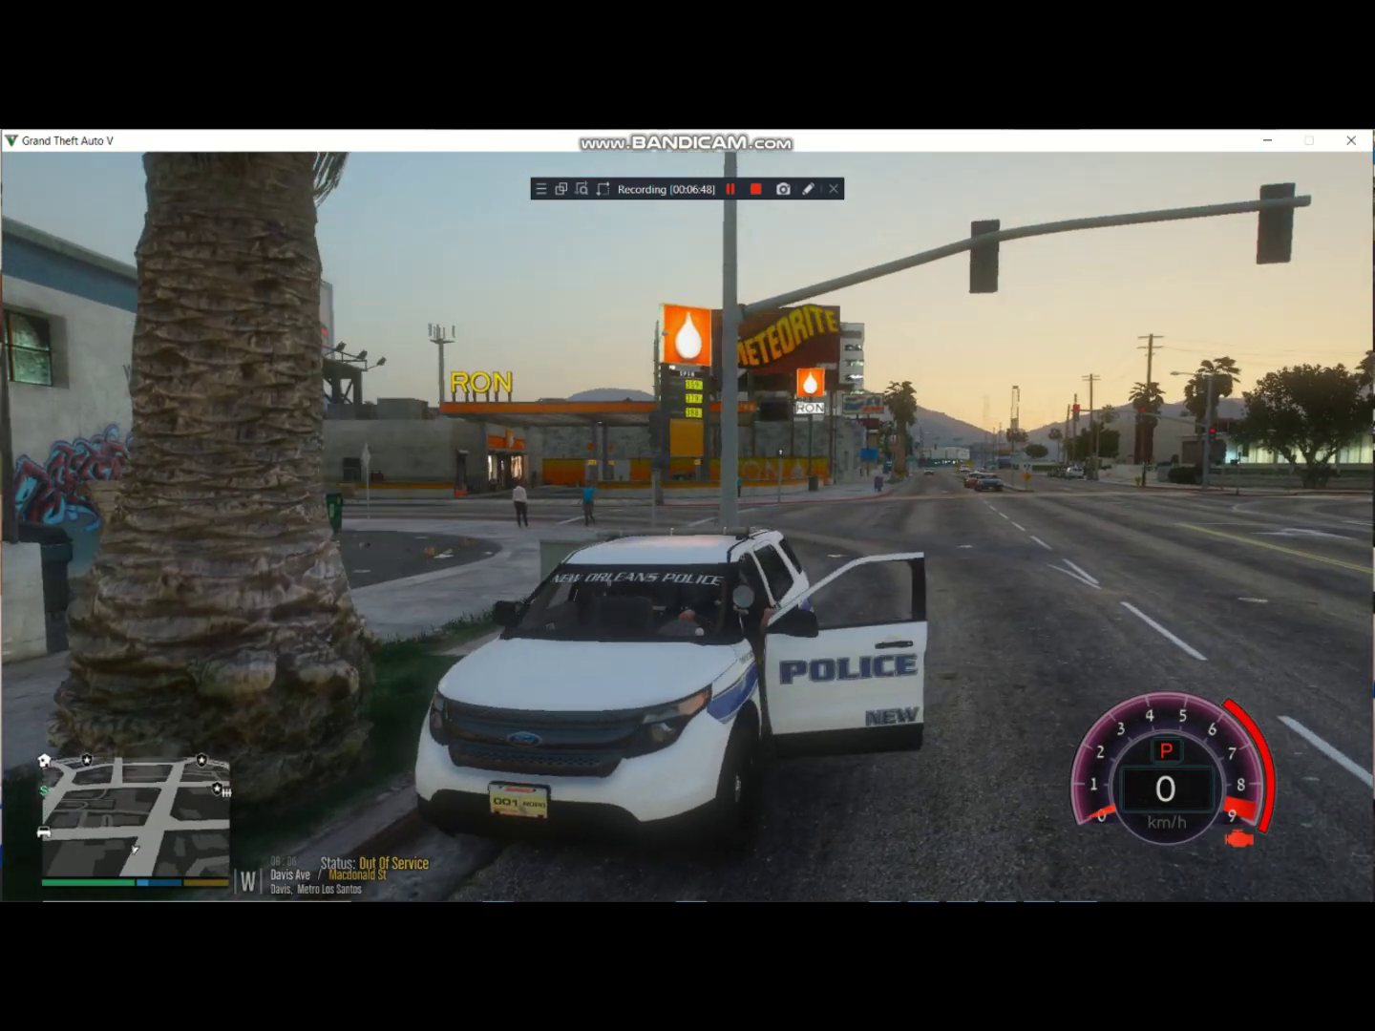